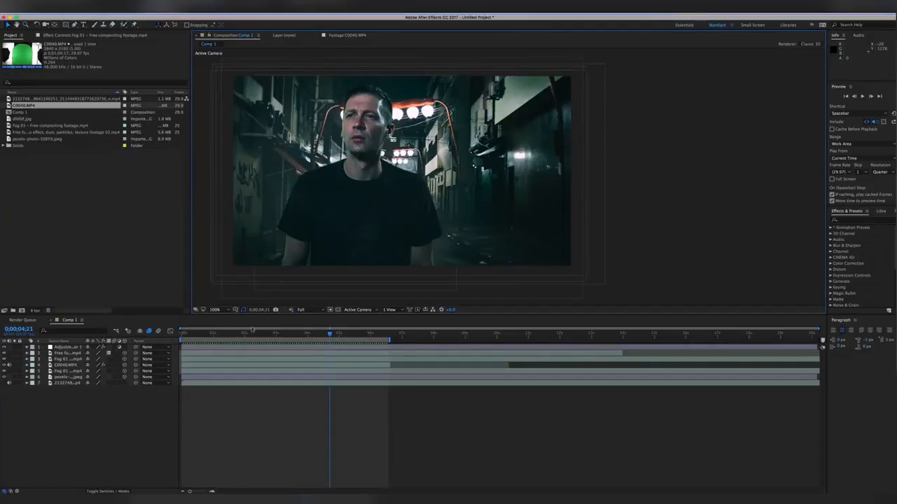
# Step: Centre the finished alley composite in Comp 1 and play it back to review the look
pyautogui.moveTo(464, 201); pyautogui.dragTo(587, 193)
pyautogui.click(862, 97)
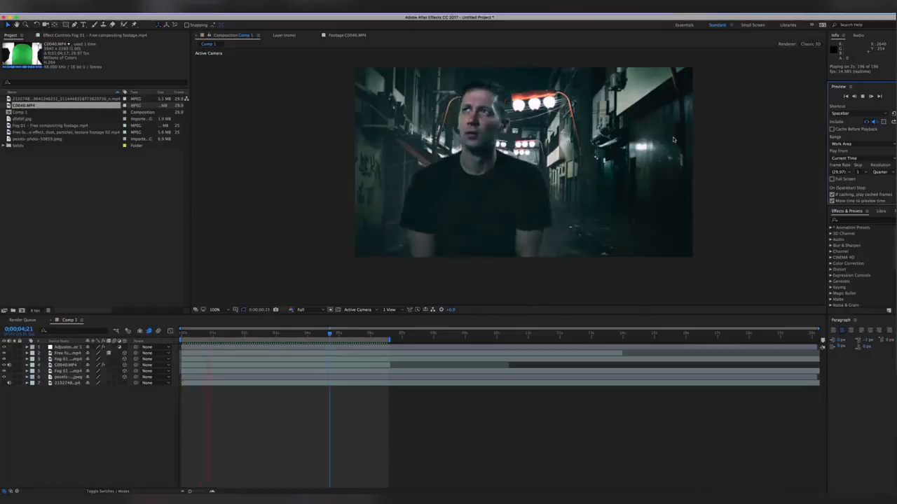
pyautogui.click(39, 172)
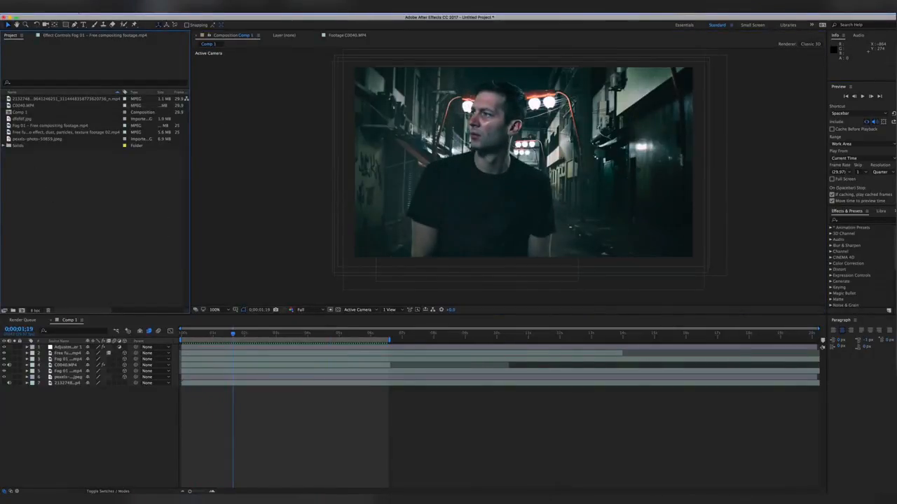
# Step: Create a new HDTV 1080 29.97 composition, Comp 2, with a duration of 0;00;10;05
pyautogui.click(104, 11)
pyautogui.click(121, 20)
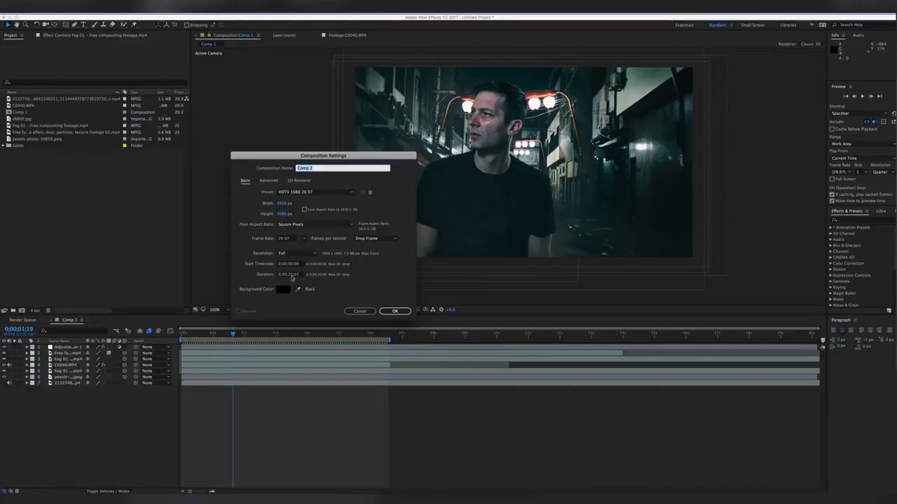
pyautogui.click(290, 275)
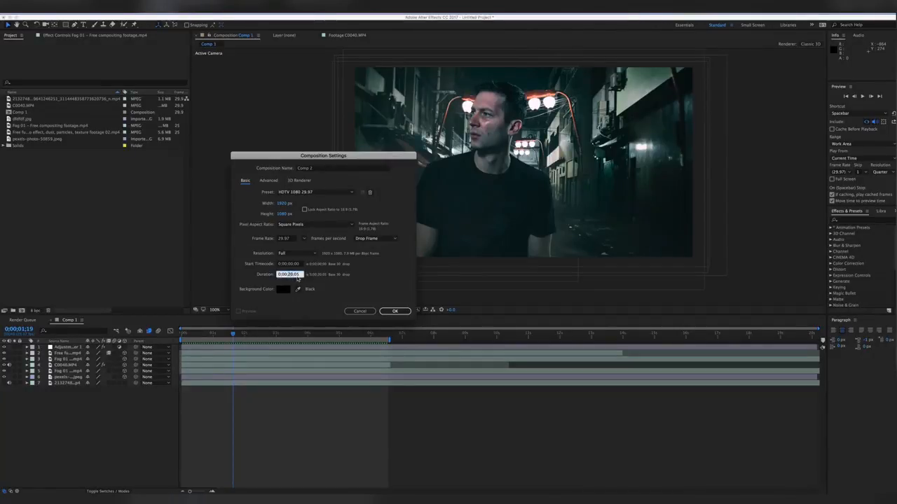
pyautogui.write('1')
pyautogui.click(394, 312)
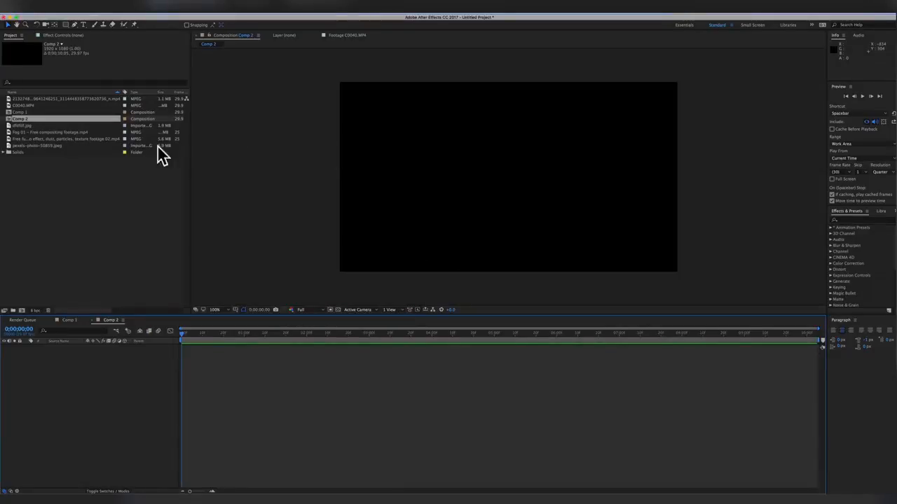
# Step: Open the C0040.MP4 green-screen footage, review it, and overlay its marked range into Comp 2
pyautogui.click(8, 105)
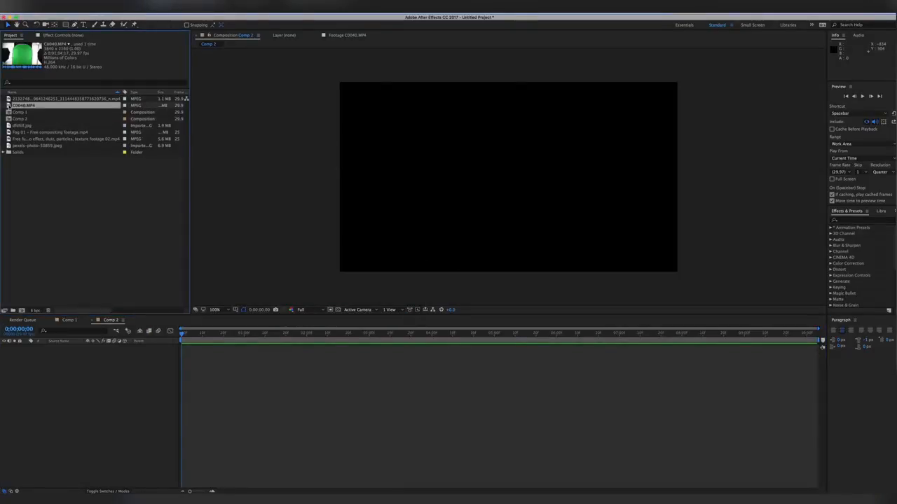
pyautogui.doubleClick(8, 105)
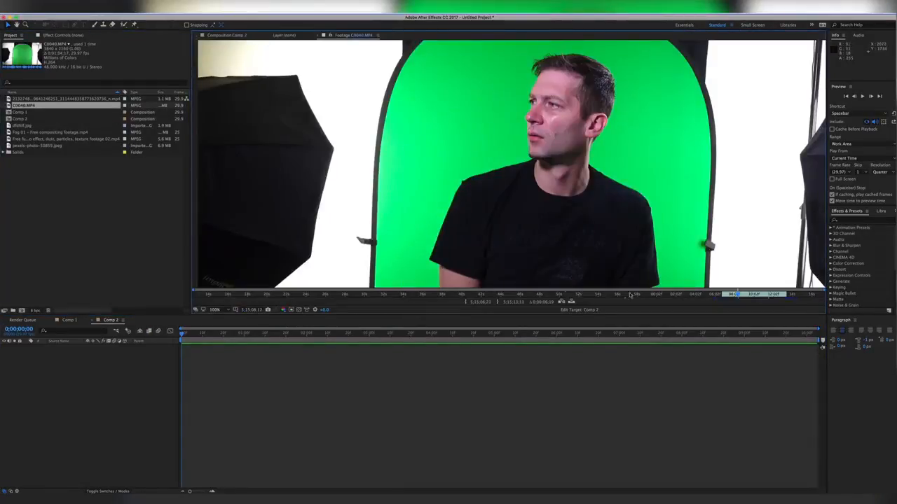
pyautogui.moveTo(229, 295); pyautogui.dragTo(436, 297)
pyautogui.click(724, 295)
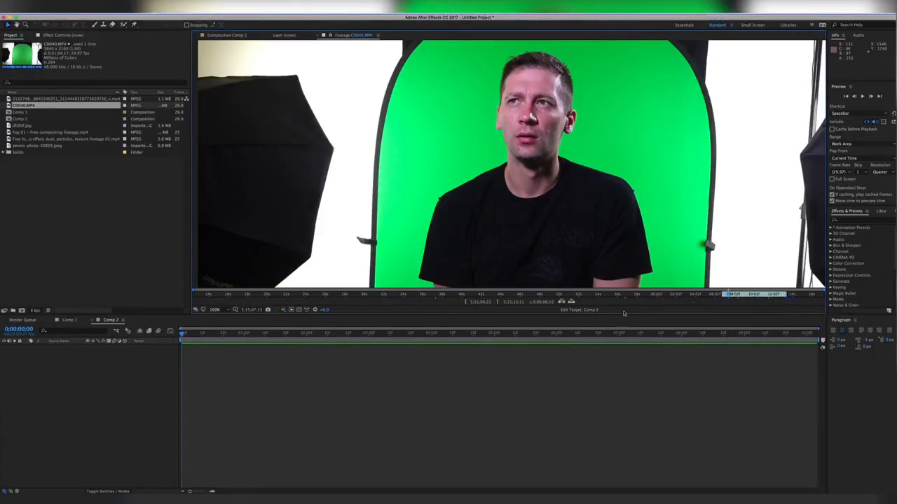
pyautogui.click(571, 302)
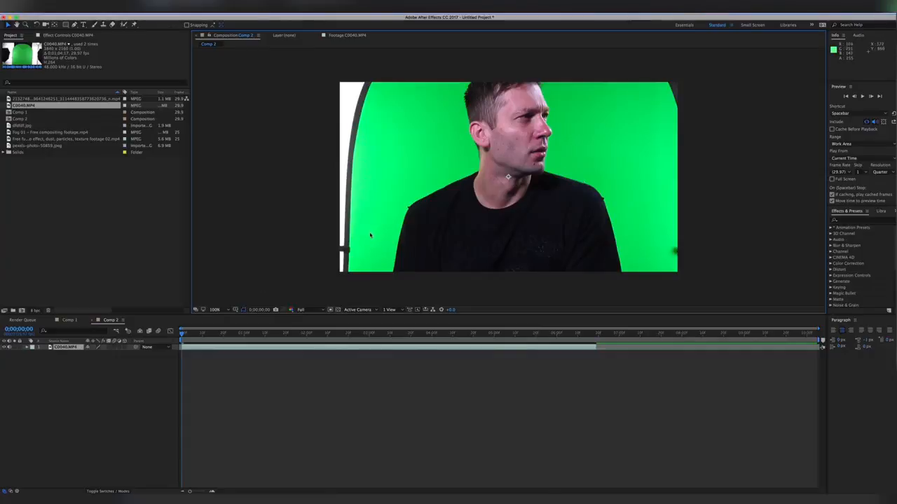
# Step: Scale the C0040.MP4 layer down to slightly overfill the Comp 2 frame and place it at about 950, 522
pyautogui.doubleClick(415, 236)
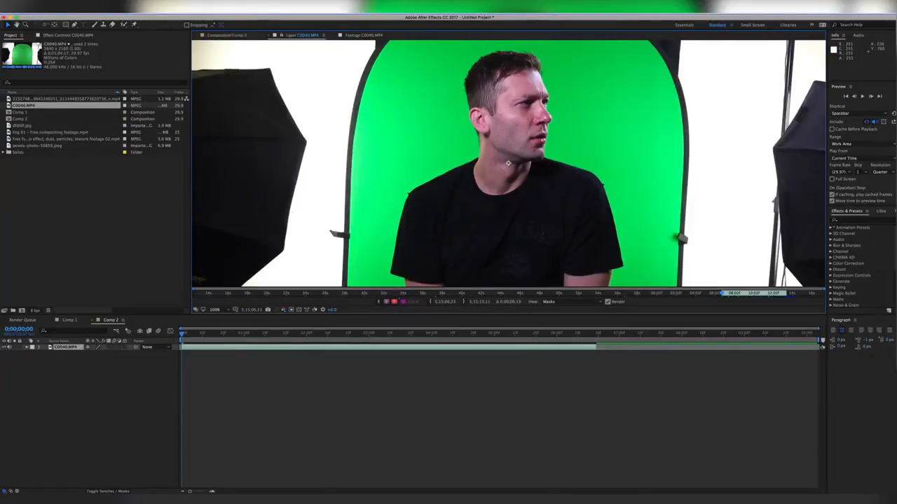
pyautogui.click(228, 36)
pyautogui.moveTo(354, 95); pyautogui.dragTo(457, 190)
pyautogui.click(277, 85)
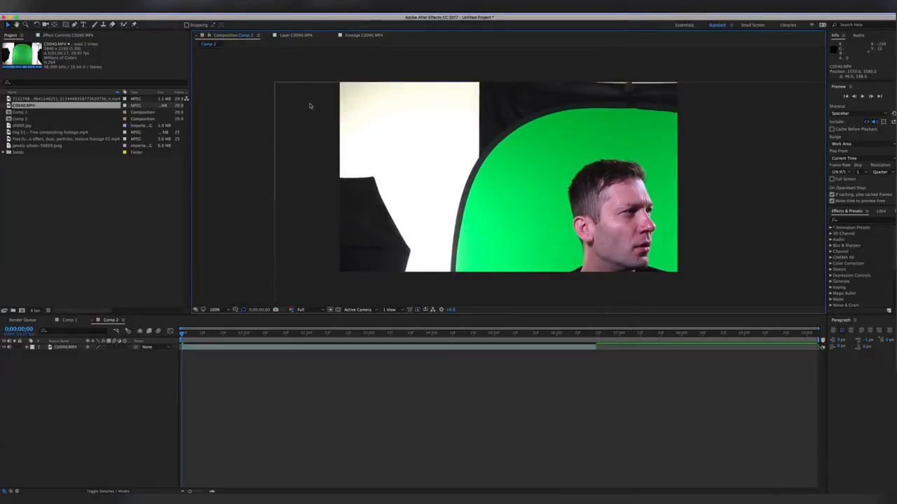
pyautogui.click(274, 84)
pyautogui.press('Return')
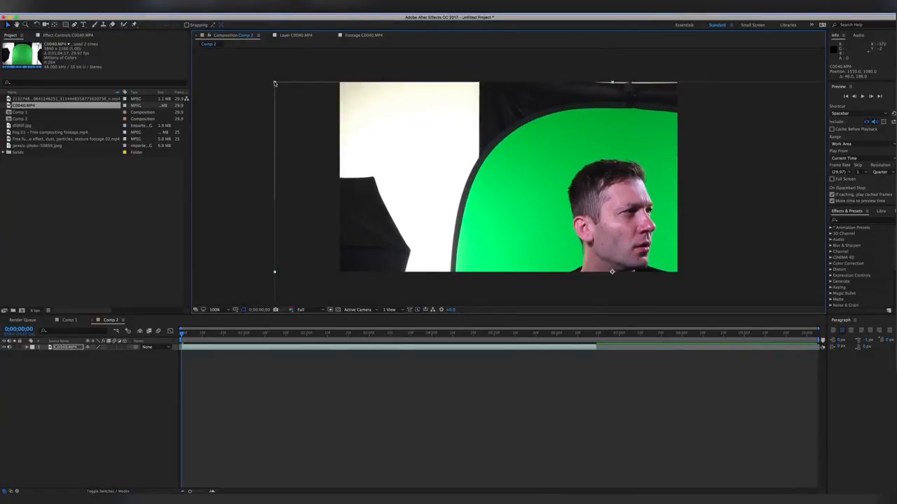
pyautogui.moveTo(274, 83); pyautogui.dragTo(461, 156)
pyautogui.moveTo(539, 206); pyautogui.dragTo(443, 110)
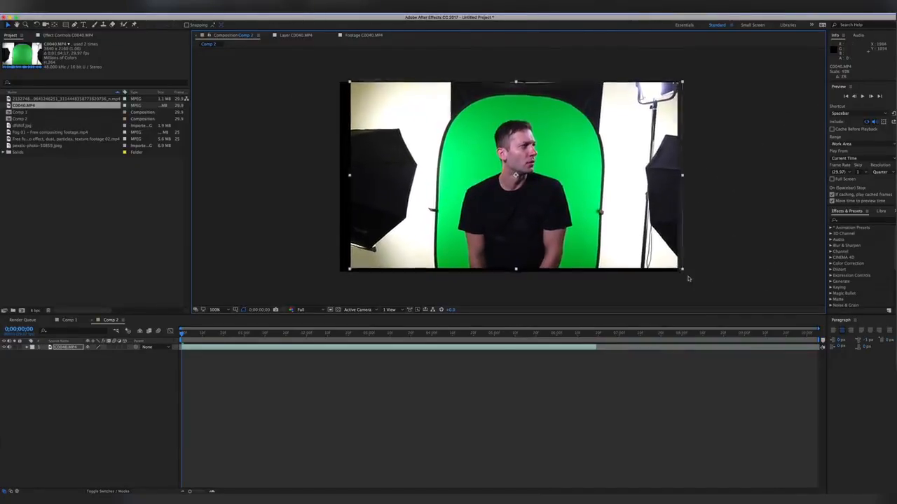
pyautogui.moveTo(680, 269); pyautogui.dragTo(698, 285)
pyautogui.moveTo(631, 223); pyautogui.dragTo(622, 222)
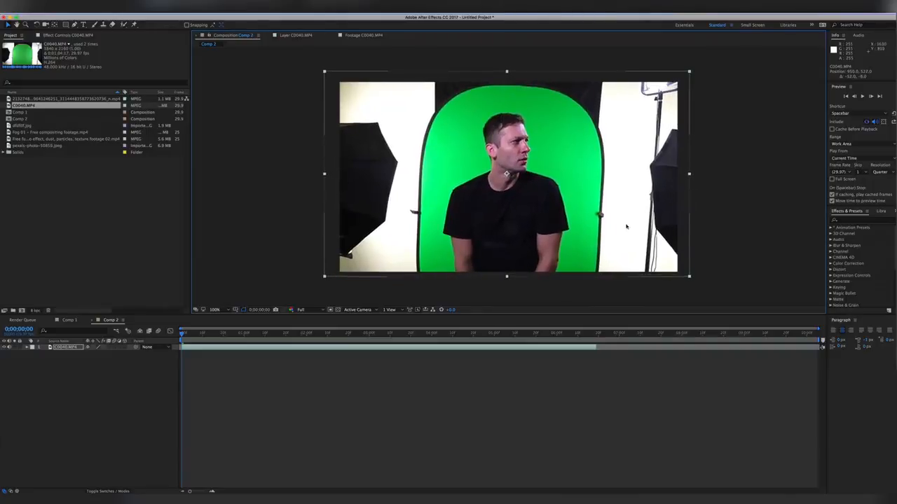
# Step: Draw a closed Pen tool mask just inside the green backdrop around the subject, extending below the frame
pyautogui.click(75, 25)
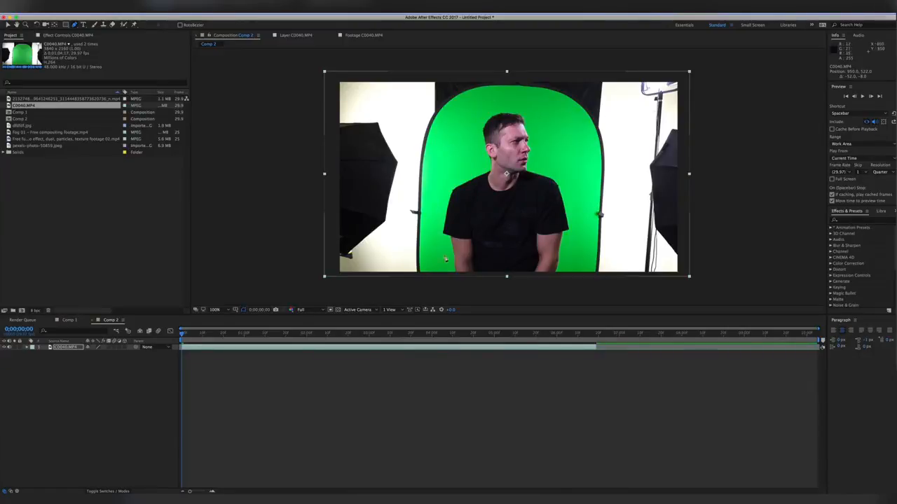
pyautogui.click(424, 280)
pyautogui.click(424, 239)
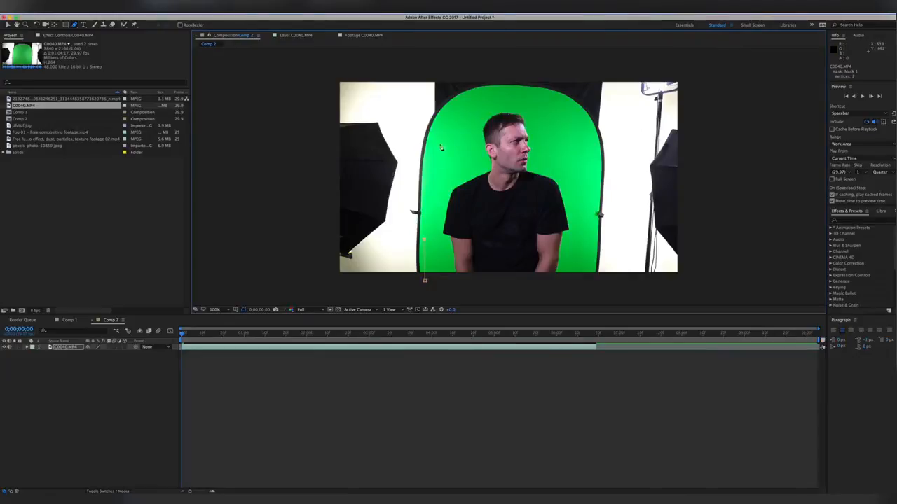
pyautogui.moveTo(440, 121); pyautogui.dragTo(519, 92)
pyautogui.click(592, 210)
pyautogui.click(586, 277)
pyautogui.moveTo(499, 293); pyautogui.dragTo(482, 293)
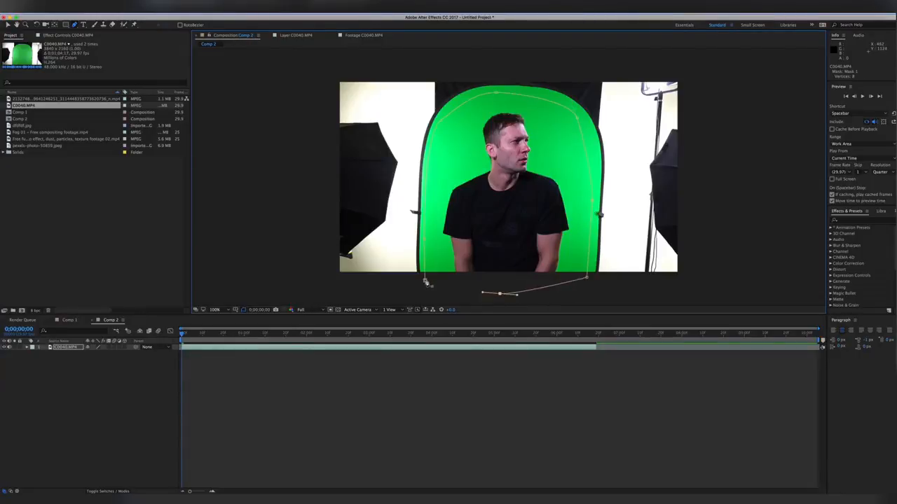
pyautogui.click(424, 281)
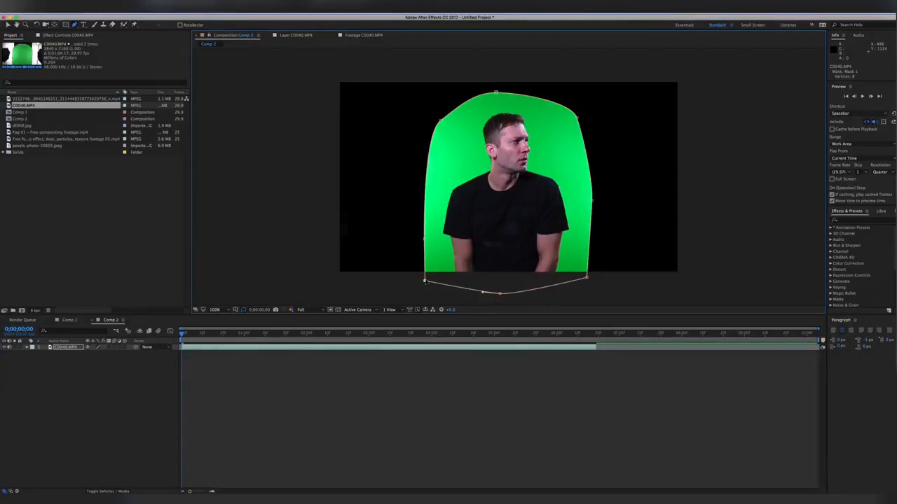
# Step: Shorten the Comp 2 work area so it ends where the C0040.MP4 clip ends
pyautogui.click(288, 369)
pyautogui.moveTo(821, 342); pyautogui.dragTo(597, 357)
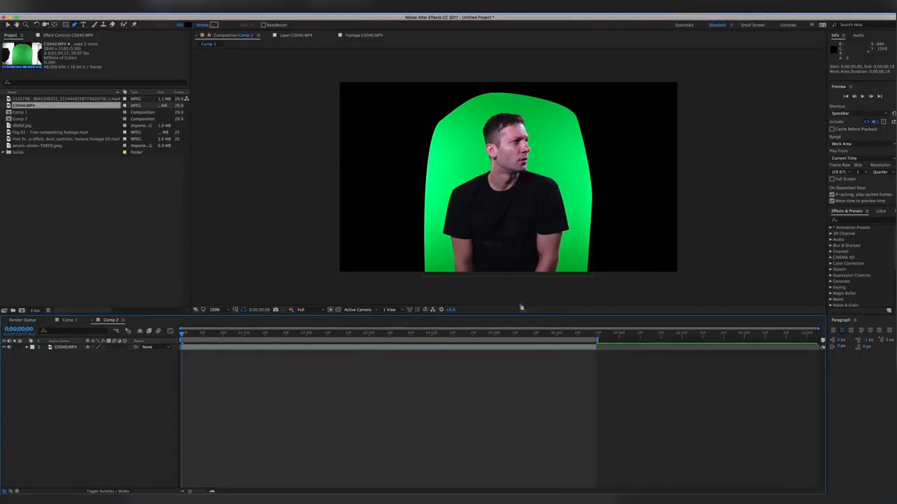
# Step: Apply the Selective Color effect to the C0040.MP4 layer
pyautogui.click(152, 7)
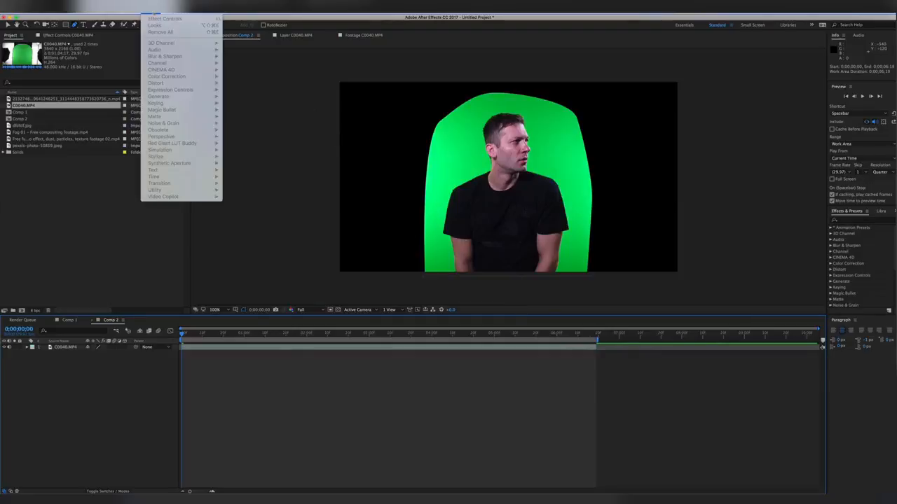
pyautogui.moveTo(133, 7)
pyautogui.click(227, 402)
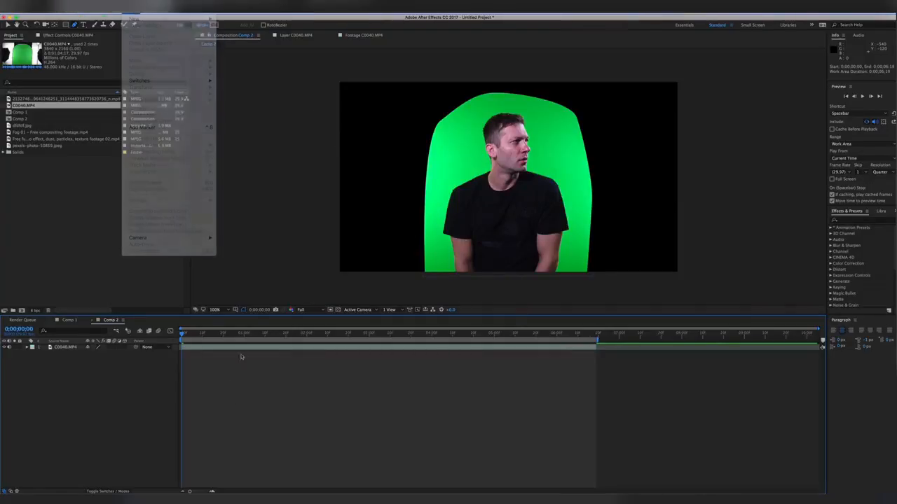
pyautogui.click(245, 348)
pyautogui.click(155, 11)
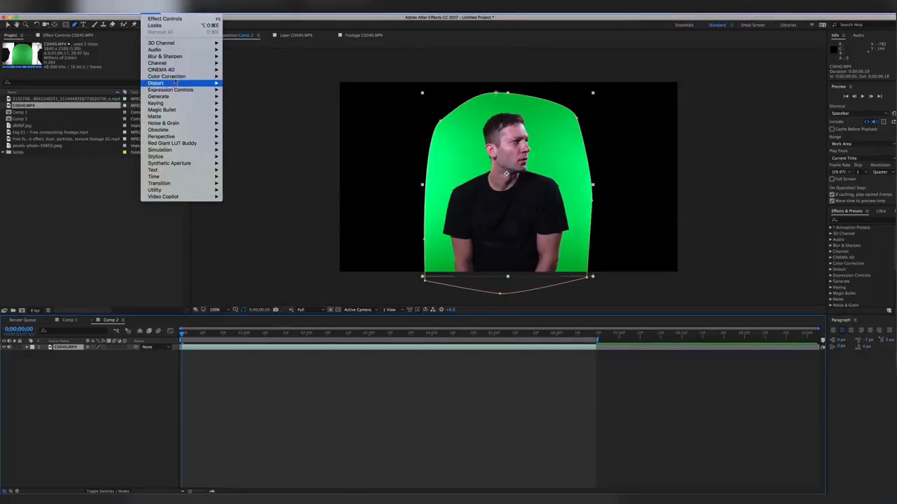
pyautogui.moveTo(176, 78)
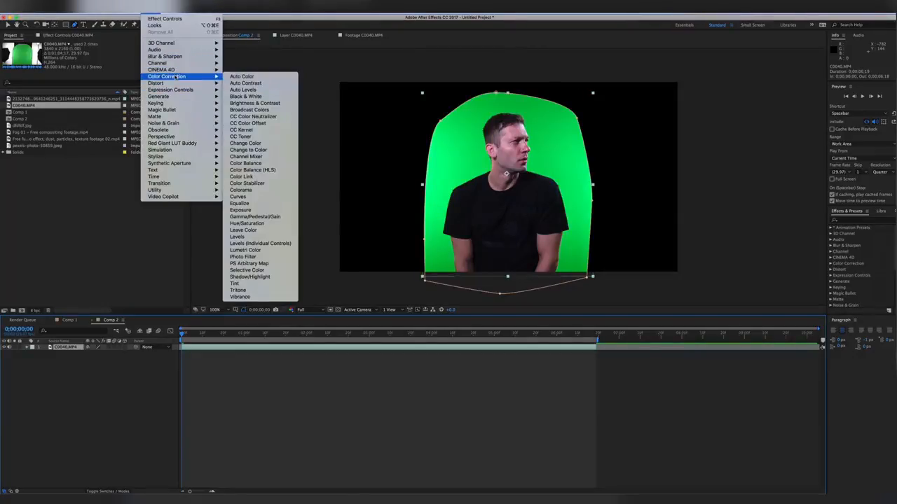
pyautogui.click(258, 270)
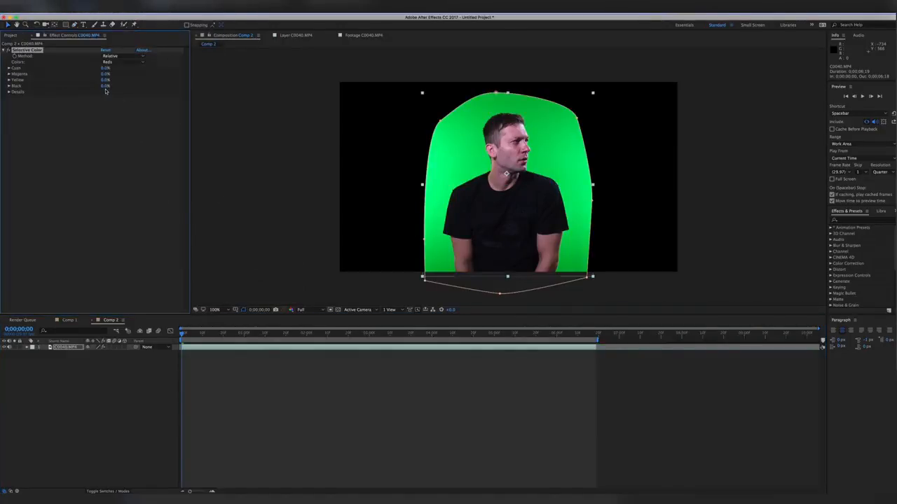
# Step: Set Selective Color to adjust the Cyans, try lowering Cyan and undo it, and raise Yellow to 100%
pyautogui.click(122, 62)
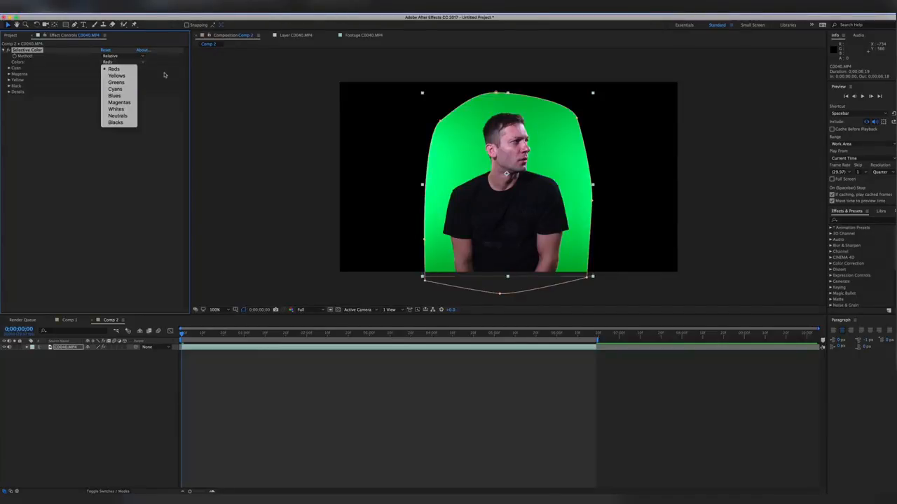
pyautogui.click(137, 63)
pyautogui.click(137, 64)
pyautogui.click(126, 91)
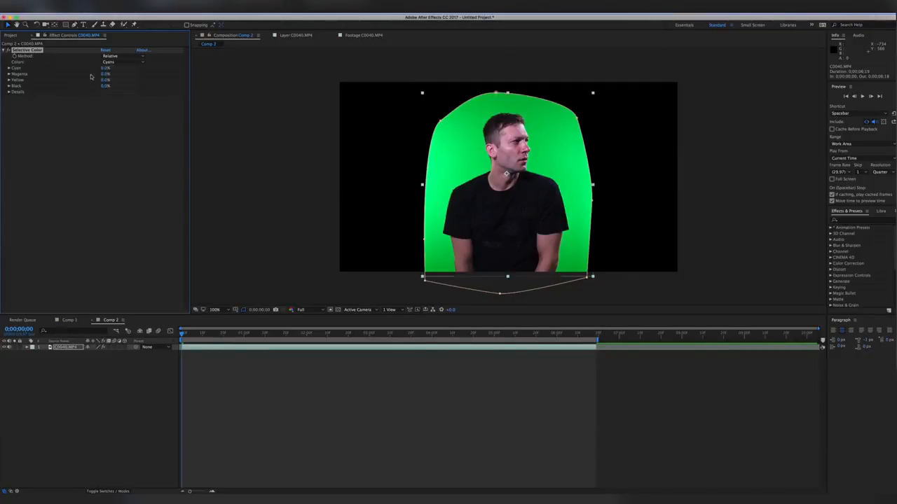
pyautogui.moveTo(105, 68); pyautogui.dragTo(35, 74)
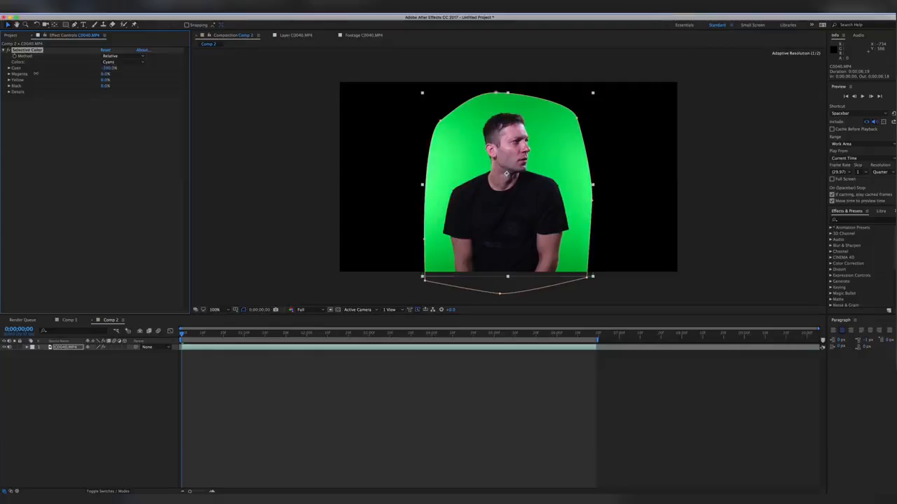
pyautogui.hotkey('ctrl', 'z')
pyautogui.moveTo(105, 80); pyautogui.dragTo(155, 82)
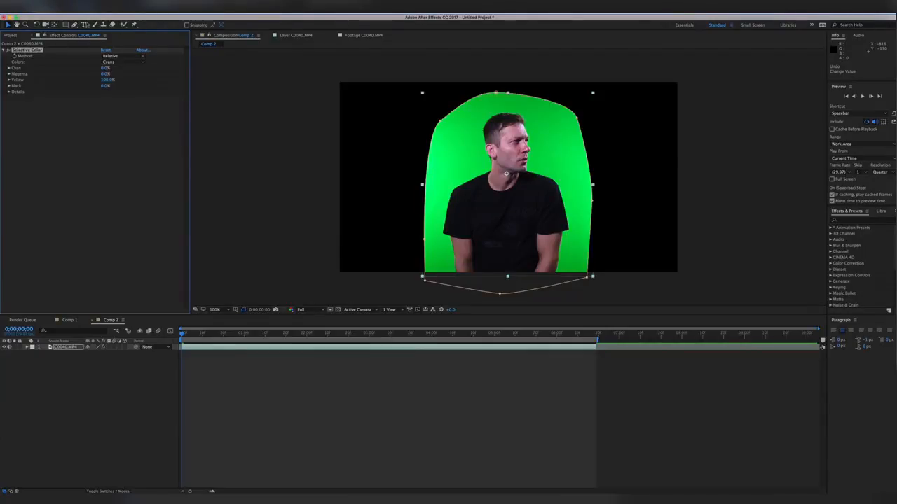
# Step: Apply Keylight (1.2) to the C0040.MP4 layer and sample the green backdrop beside the subject as Screen Colour
pyautogui.click(192, 372)
pyautogui.click(202, 348)
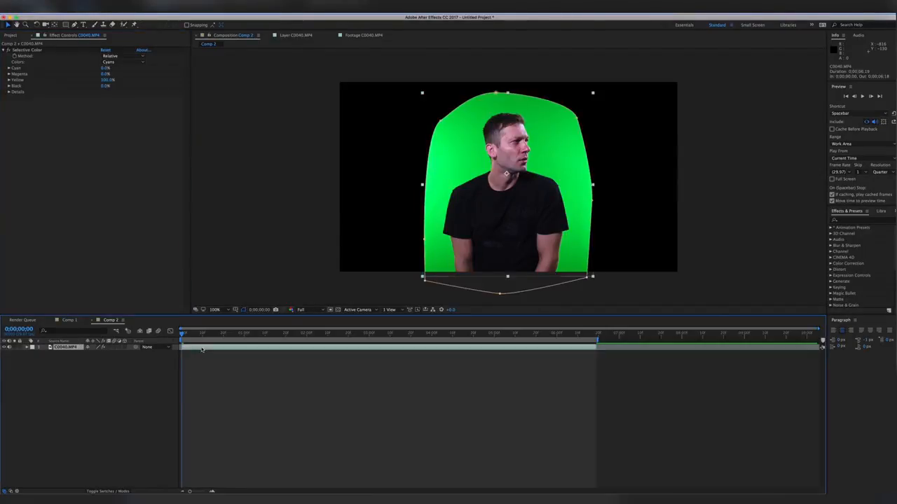
pyautogui.click(151, 8)
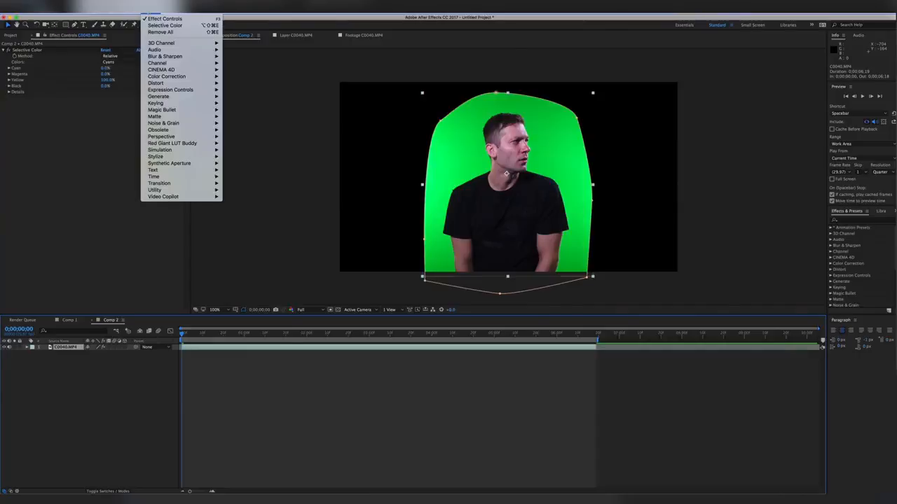
pyautogui.moveTo(174, 104)
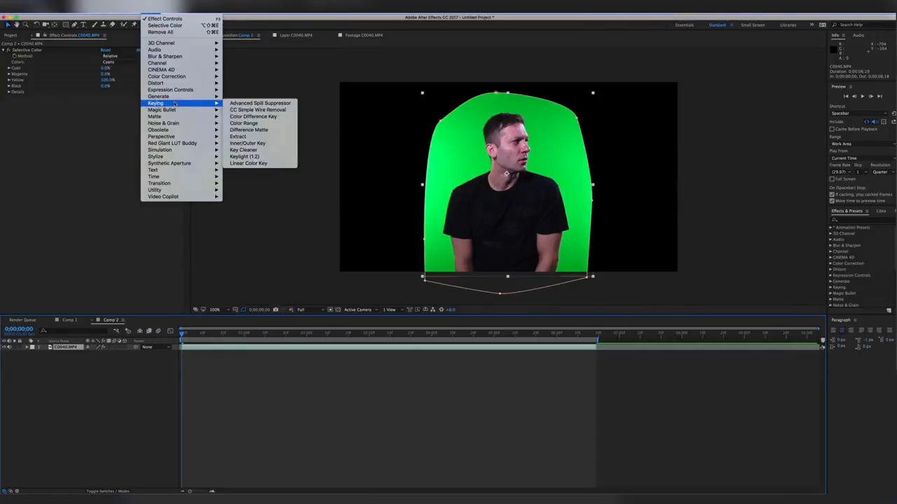
pyautogui.click(258, 158)
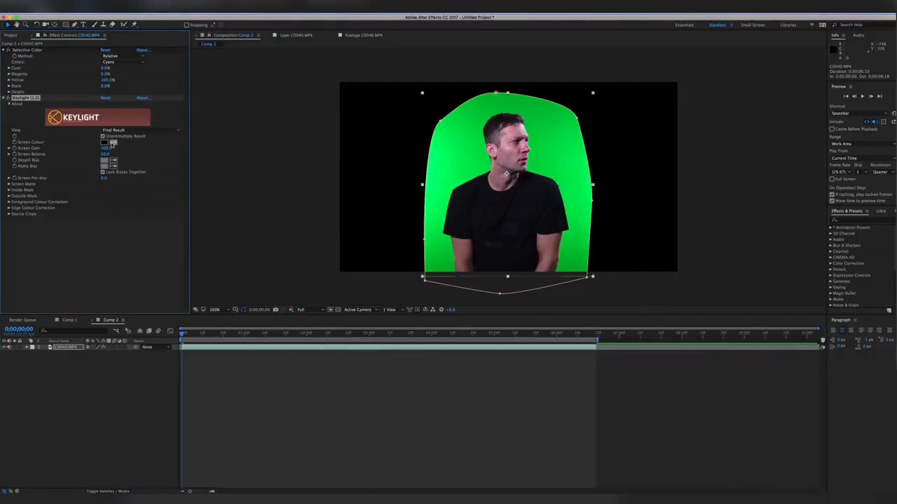
pyautogui.click(113, 143)
pyautogui.click(484, 160)
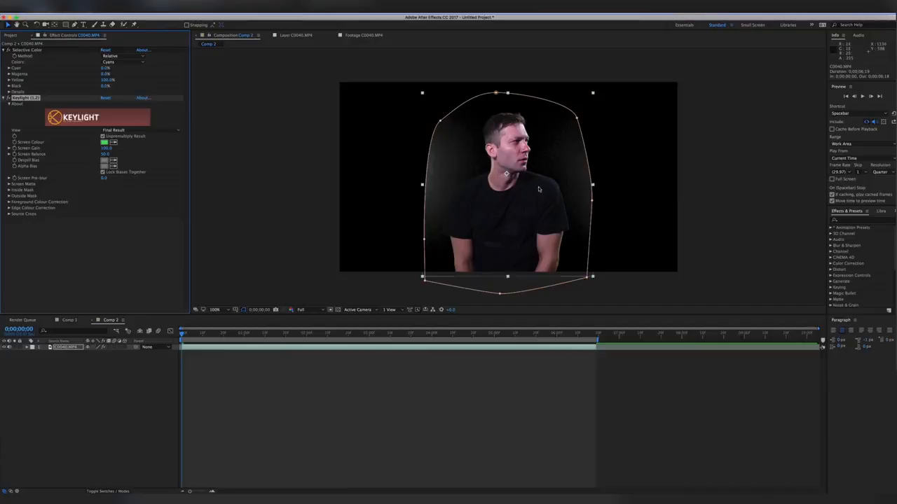
# Step: Switch Keylight's view to Screen Matte and raise the Screen Matte Clip Black to 26
pyautogui.click(10, 184)
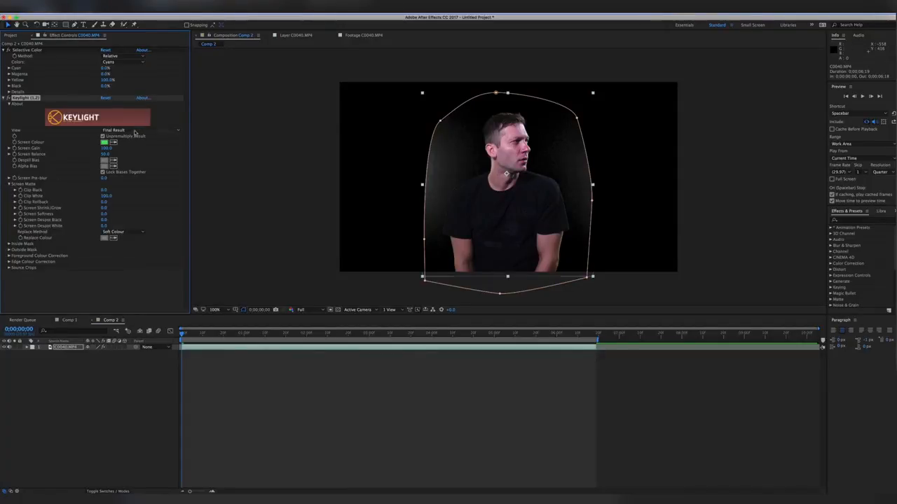
pyautogui.click(134, 131)
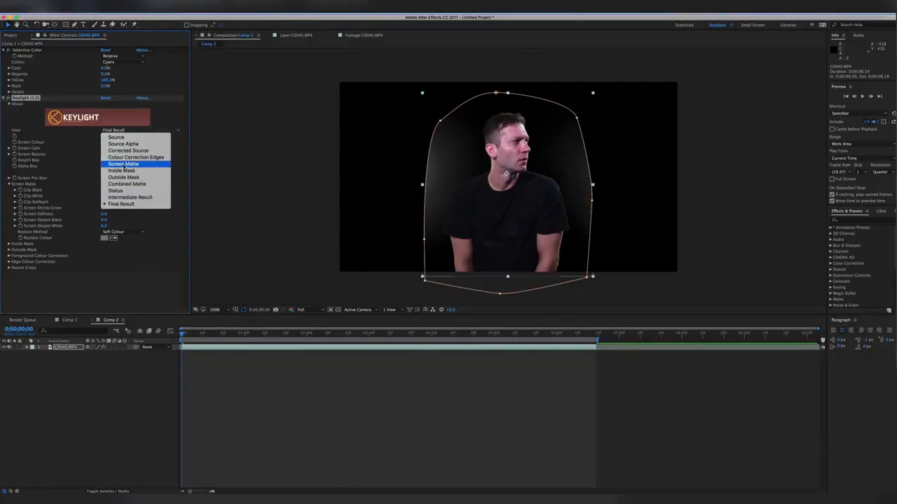
pyautogui.click(123, 164)
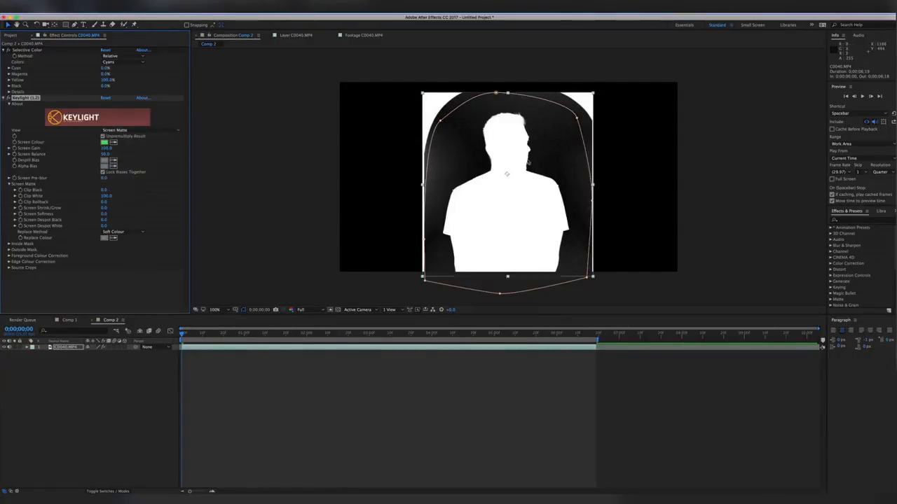
pyautogui.scroll(1, 539, 161)
pyautogui.scroll(-1, 517, 168)
pyautogui.scroll(1, 491, 166)
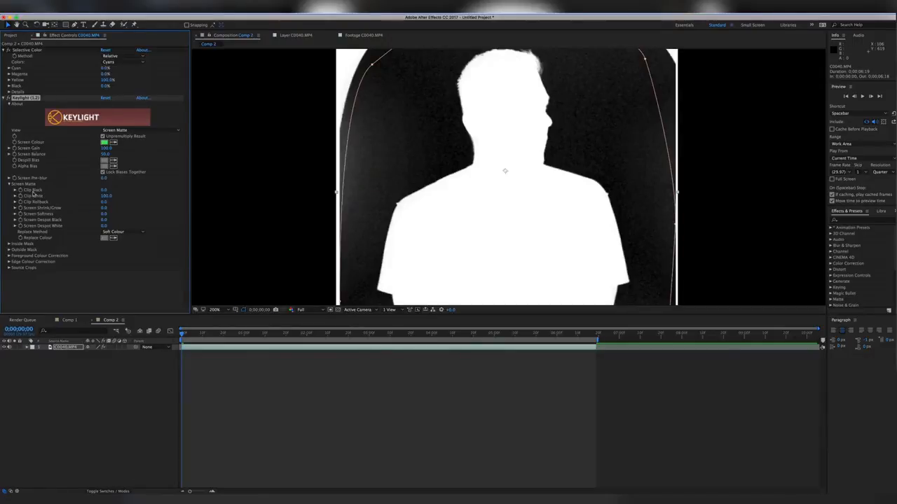
pyautogui.moveTo(104, 190); pyautogui.dragTo(113, 192)
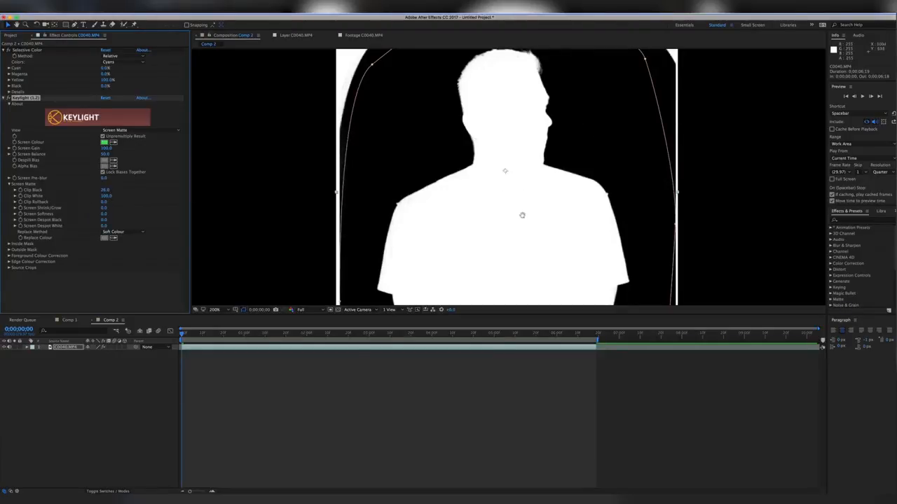
# Step: Inspect the matte along the subject's edge up close and lower Clip White to 95
pyautogui.scroll(-5, 519, 210)
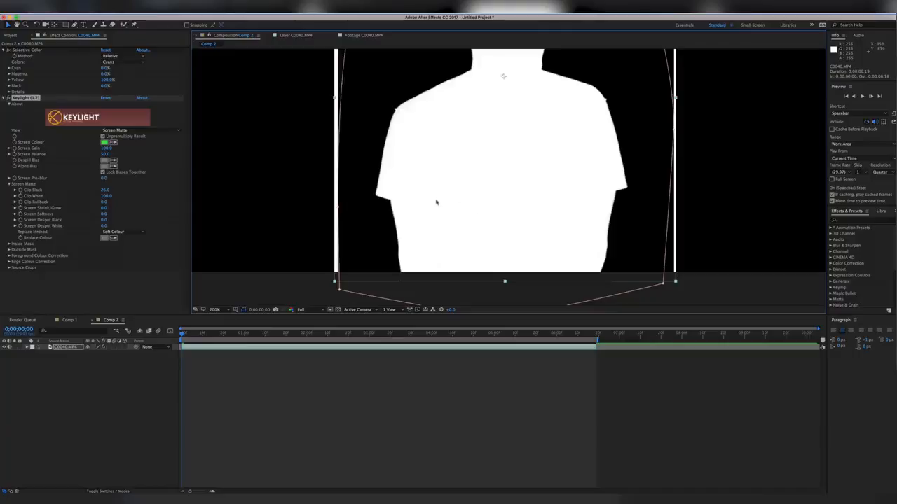
pyautogui.scroll(2, 389, 146)
pyautogui.scroll(-4, 385, 145)
pyautogui.scroll(4, 385, 145)
pyautogui.hscroll(-5, 588, 257)
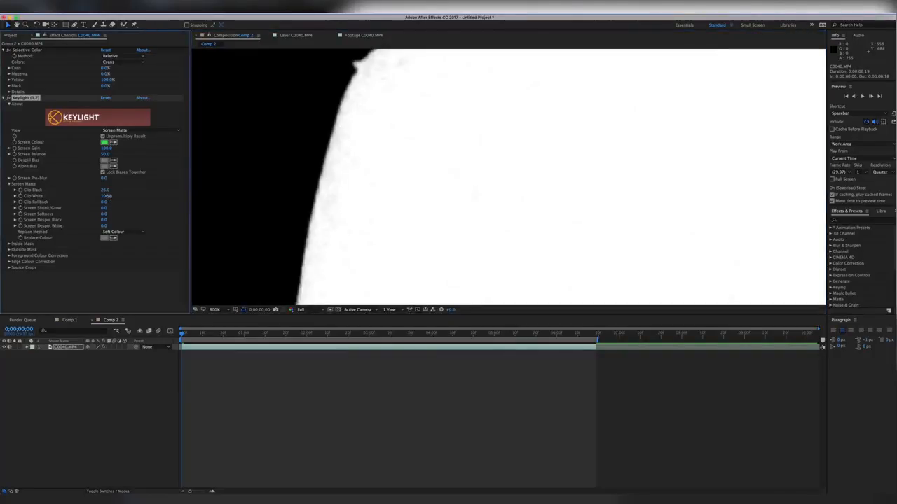
pyautogui.moveTo(107, 196); pyautogui.dragTo(104, 196)
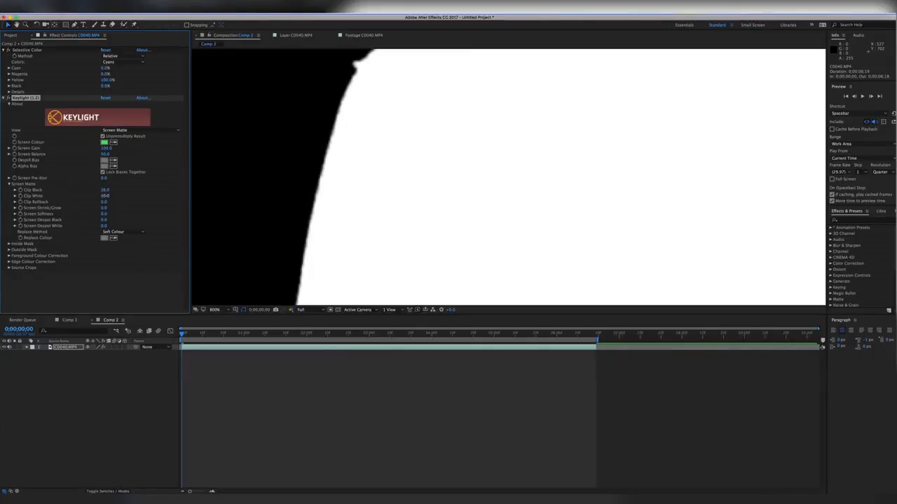
# Step: Check the whole matte and set Keylight's view back to Final Result
pyautogui.press('/')
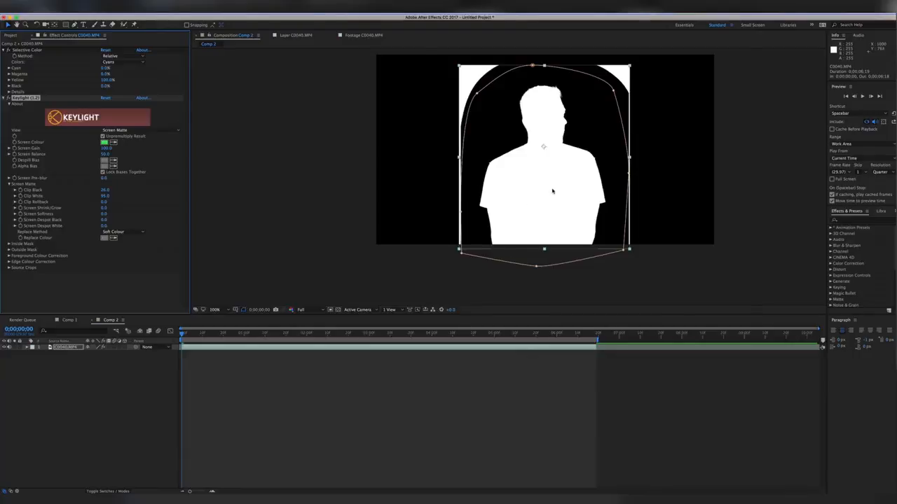
pyautogui.press('.')
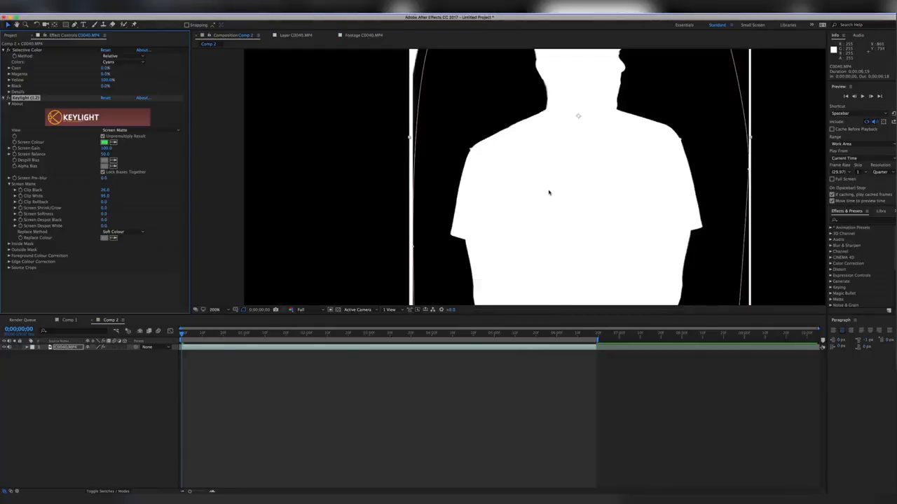
pyautogui.click(162, 131)
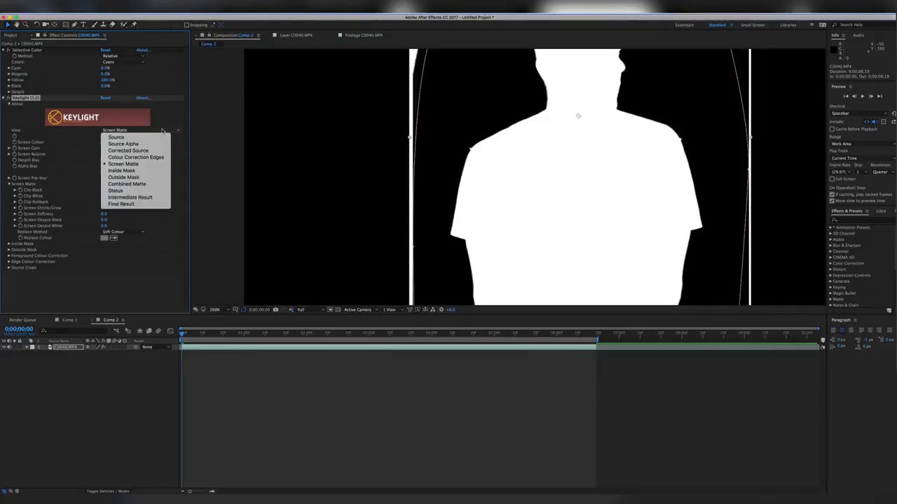
pyautogui.click(121, 204)
# Step: Refine the keyed edge around the shoulder by setting Screen Shrink/Grow to -1.5 and Screen Softness to 0.5
pyautogui.moveTo(558, 155); pyautogui.dragTo(509, 189)
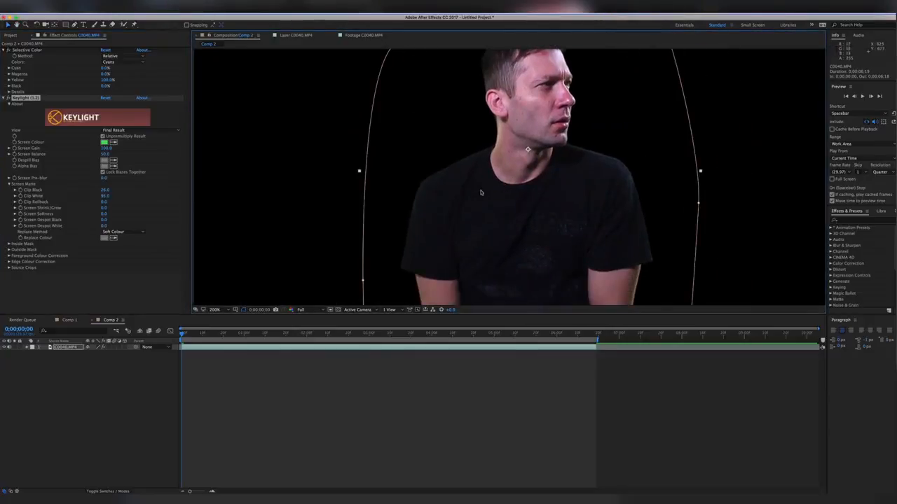
pyautogui.scroll(4, 409, 203)
pyautogui.scroll(-2, 408, 203)
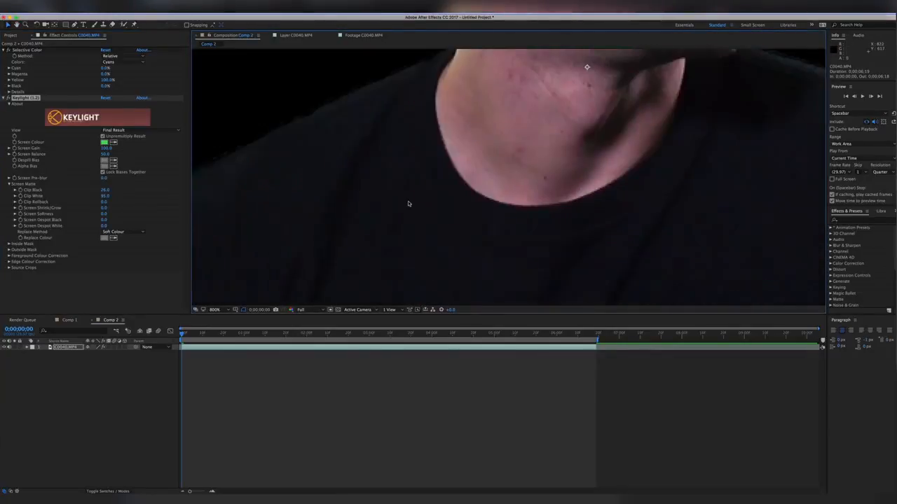
pyautogui.moveTo(273, 157); pyautogui.dragTo(612, 173)
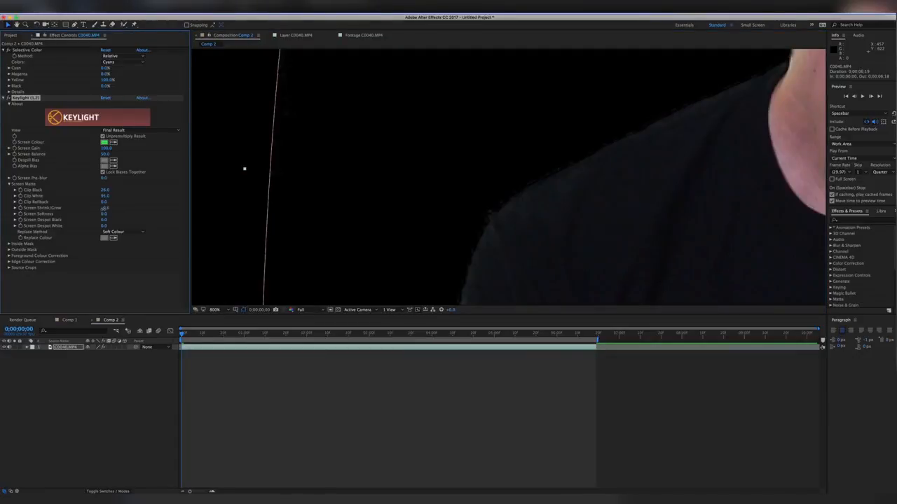
pyautogui.moveTo(103, 209); pyautogui.dragTo(102, 209)
pyautogui.moveTo(105, 215); pyautogui.dragTo(106, 216)
pyautogui.scroll(-6, 557, 204)
pyautogui.scroll(4, 558, 205)
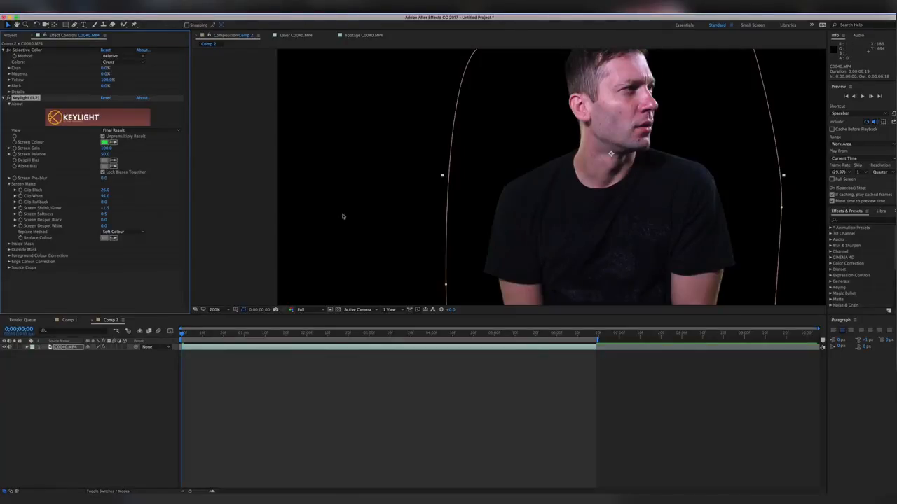
pyautogui.moveTo(657, 174); pyautogui.dragTo(593, 193)
pyautogui.press(',')
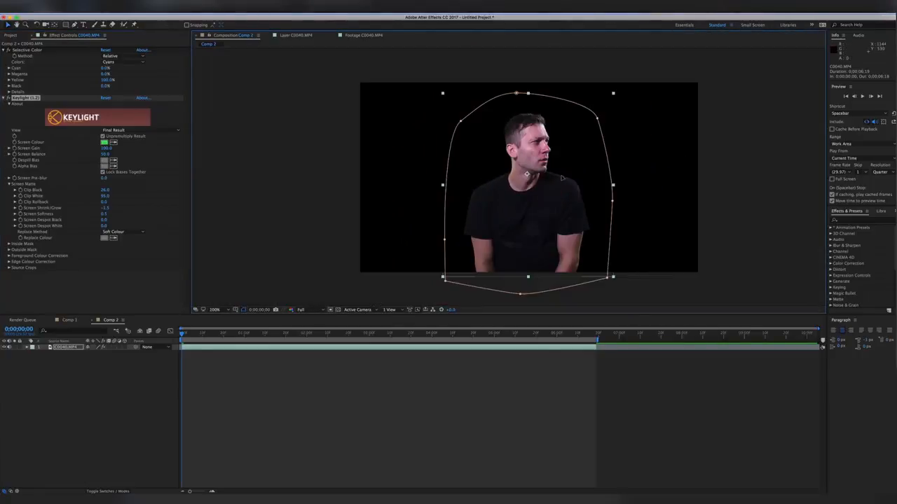
# Step: Scale the C0040.MP4 layer up slightly and pull the mask point beside the subject's left shoulder slightly inward
pyautogui.click(762, 165)
pyautogui.click(518, 190)
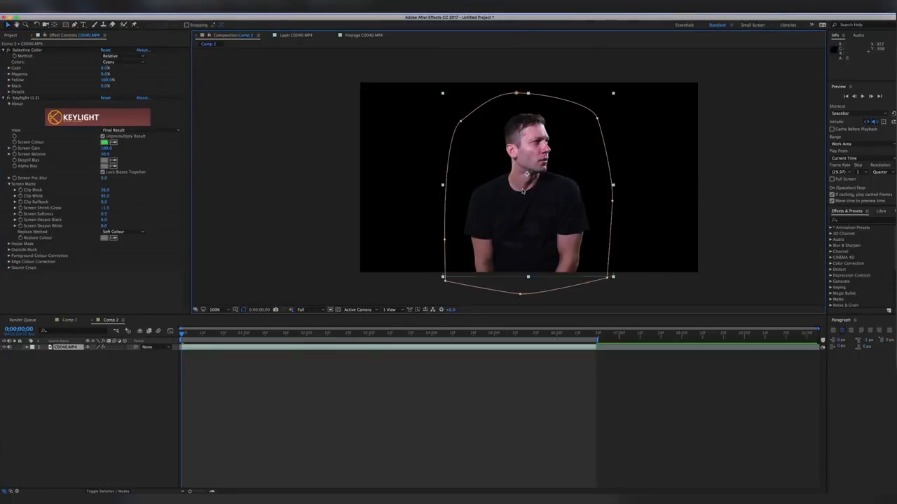
pyautogui.moveTo(614, 95); pyautogui.dragTo(625, 80)
pyautogui.moveTo(531, 133); pyautogui.dragTo(530, 130)
pyautogui.click(624, 198)
pyautogui.moveTo(625, 198); pyautogui.dragTo(620, 198)
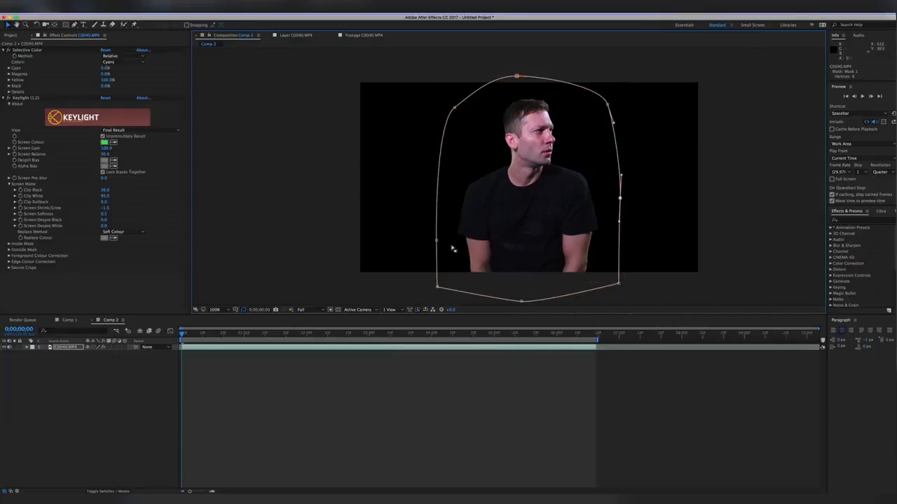
# Step: At 0;00;02;16, nudge the C0040.MP4 layer slightly left and adjust the mask's left side closer to the subject
pyautogui.press('super+t')
pyautogui.moveTo(313, 333); pyautogui.dragTo(341, 334)
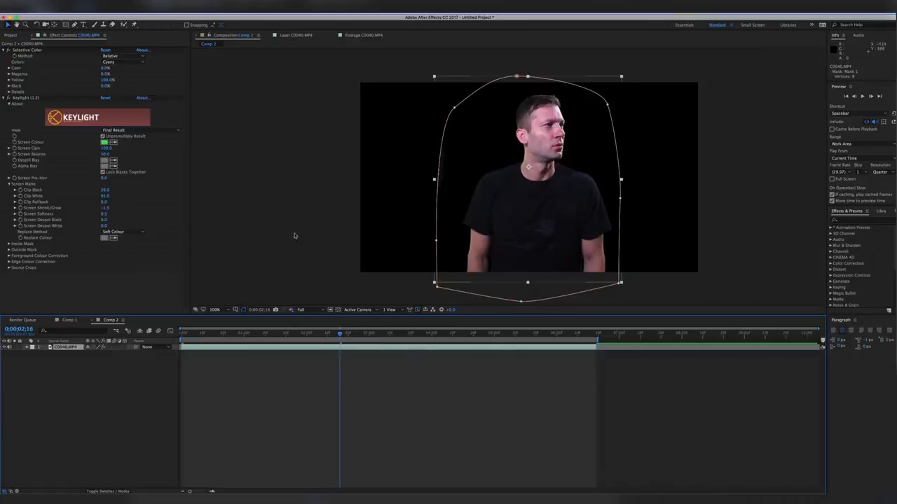
pyautogui.moveTo(533, 184); pyautogui.dragTo(529, 183)
pyautogui.click(252, 254)
pyautogui.click(445, 181)
pyautogui.moveTo(433, 242); pyautogui.dragTo(439, 240)
pyautogui.moveTo(433, 124); pyautogui.dragTo(436, 124)
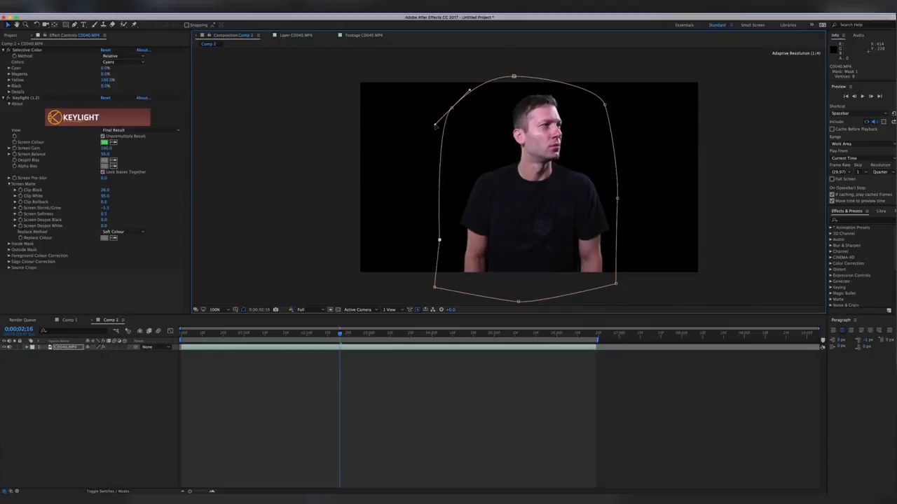
pyautogui.click(702, 119)
pyautogui.click(741, 135)
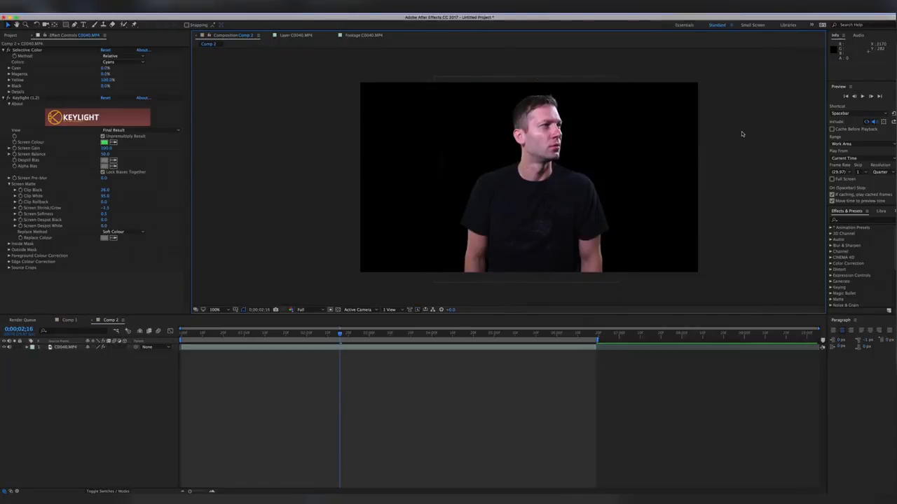
# Step: Move the mask's upper-left, left and lower-left points further inward to trim the remaining backdrop edge
pyautogui.click(451, 164)
pyautogui.moveTo(440, 239); pyautogui.dragTo(445, 240)
pyautogui.moveTo(451, 108); pyautogui.dragTo(456, 108)
pyautogui.moveTo(435, 286); pyautogui.dragTo(445, 288)
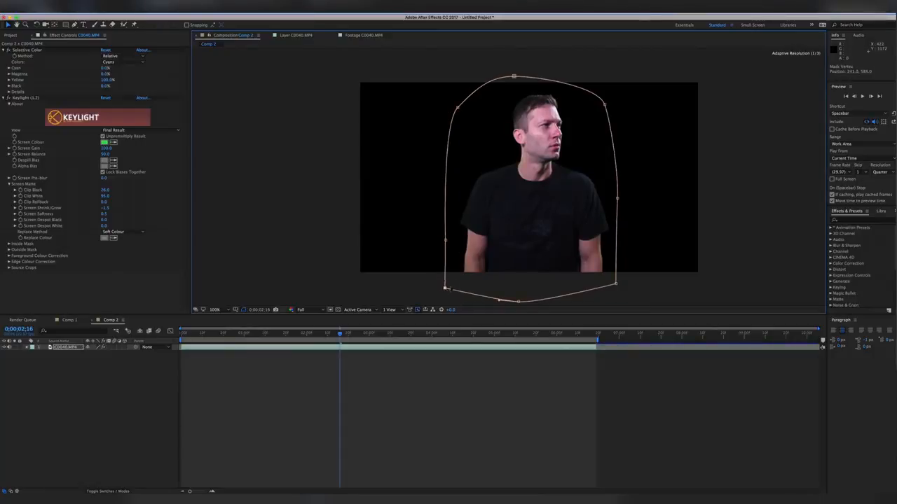
pyautogui.click(760, 166)
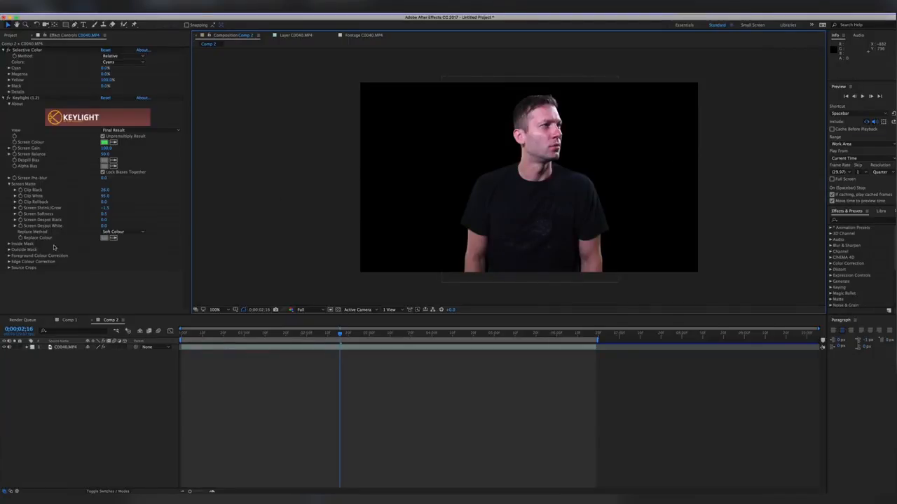
# Step: Add pexels-photo-50859.jpeg to Comp 2 beneath the C0040.MP4 layer as the alley background
pyautogui.click(12, 35)
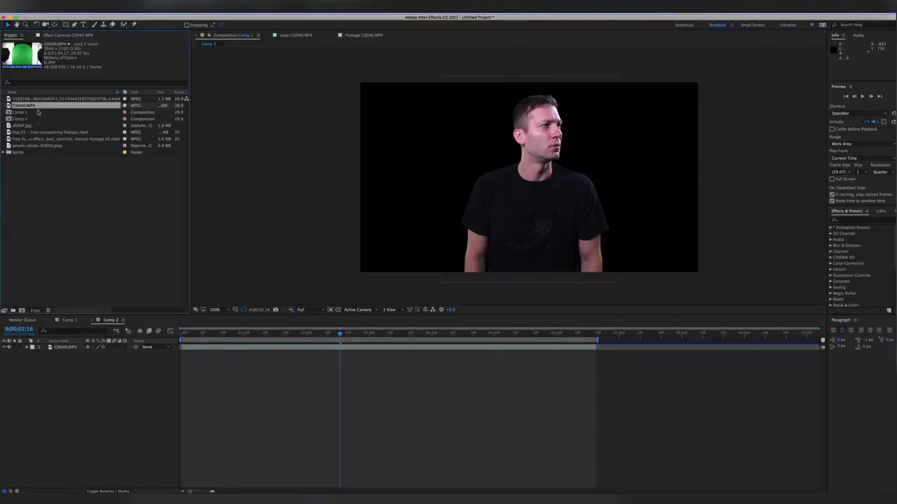
pyautogui.click(21, 145)
pyautogui.moveTo(19, 153); pyautogui.dragTo(197, 356)
# Step: Scale the alley photo down and reposition it at about 1056, 574 so the alley is centred behind the subject
pyautogui.moveTo(405, 182); pyautogui.dragTo(590, 274)
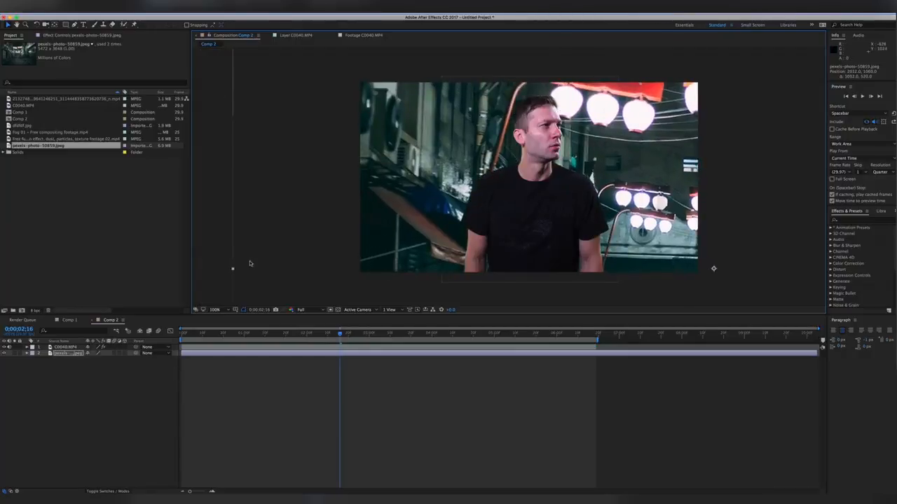
pyautogui.moveTo(232, 267); pyautogui.dragTo(388, 240)
pyautogui.moveTo(416, 166); pyautogui.dragTo(361, 90)
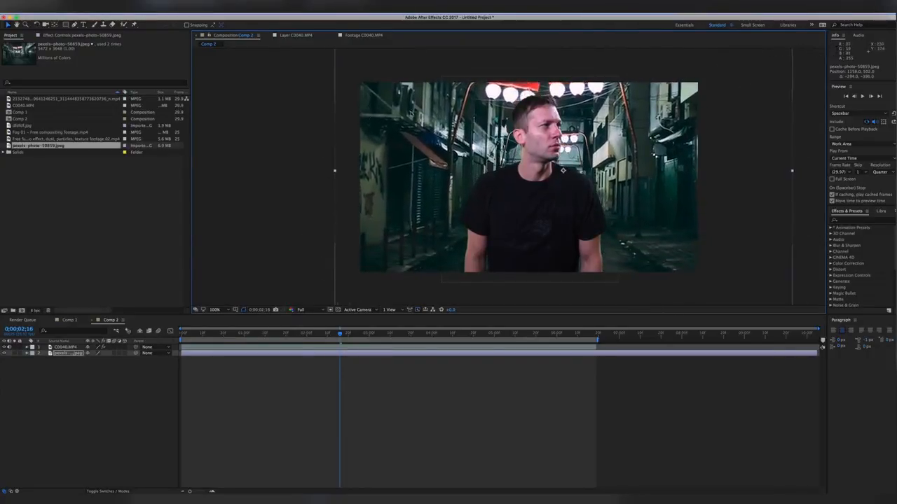
pyautogui.click(343, 176)
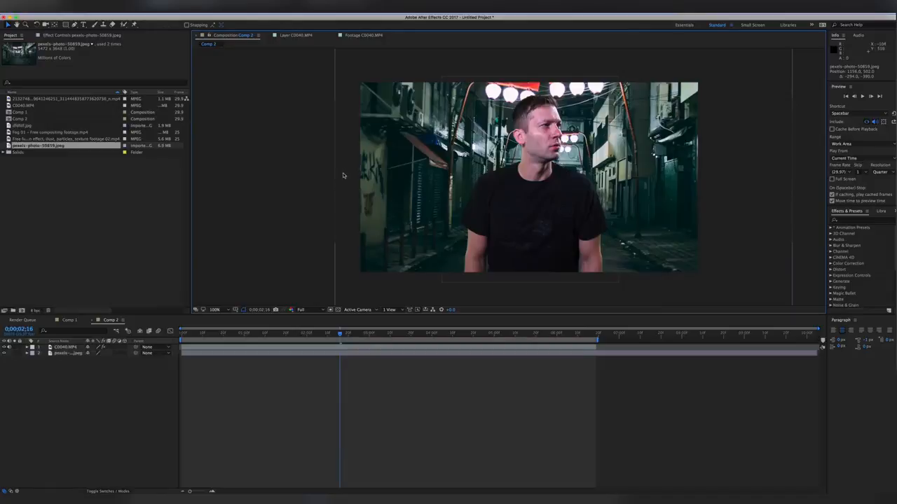
pyautogui.click(376, 166)
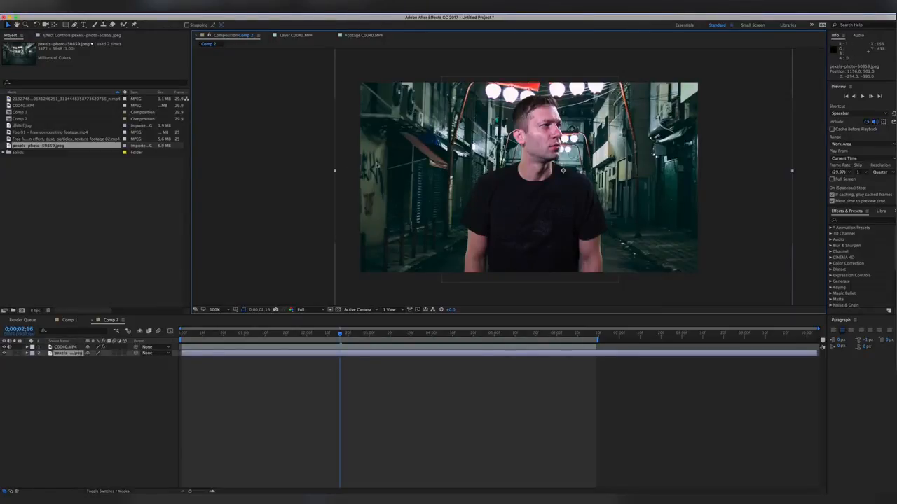
pyautogui.moveTo(335, 173); pyautogui.dragTo(352, 174)
pyautogui.moveTo(428, 161); pyautogui.dragTo(411, 168)
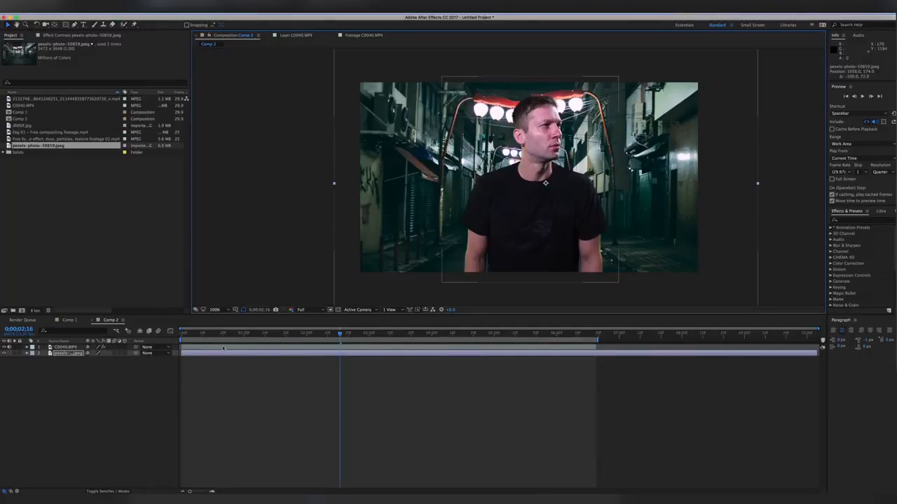
# Step: Make both the C0040.MP4 and alley photo layers 3D and change the view layout to 2 Views - Horizontal
pyautogui.click(204, 348)
pyautogui.click(201, 353)
pyautogui.click(125, 353)
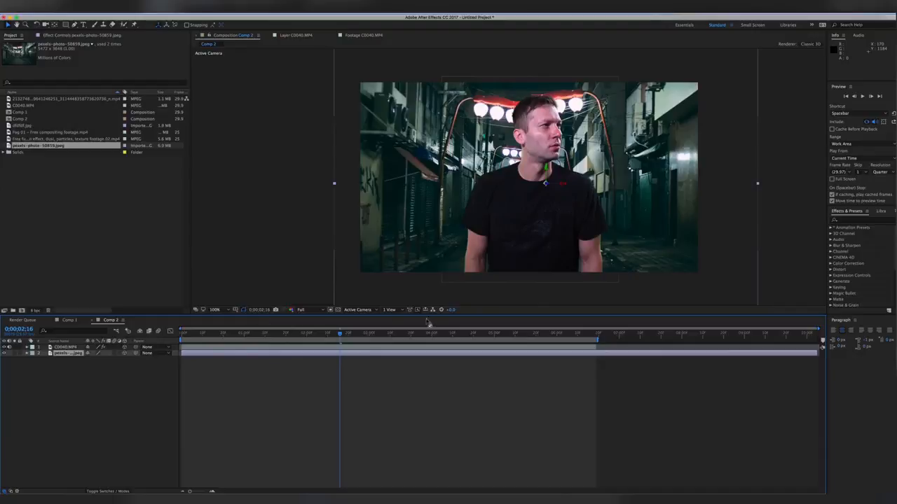
pyautogui.click(397, 309)
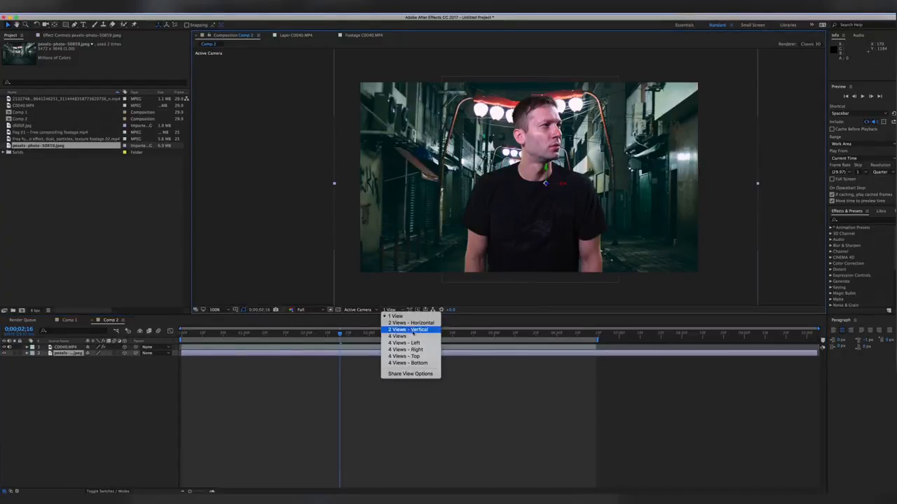
pyautogui.click(413, 323)
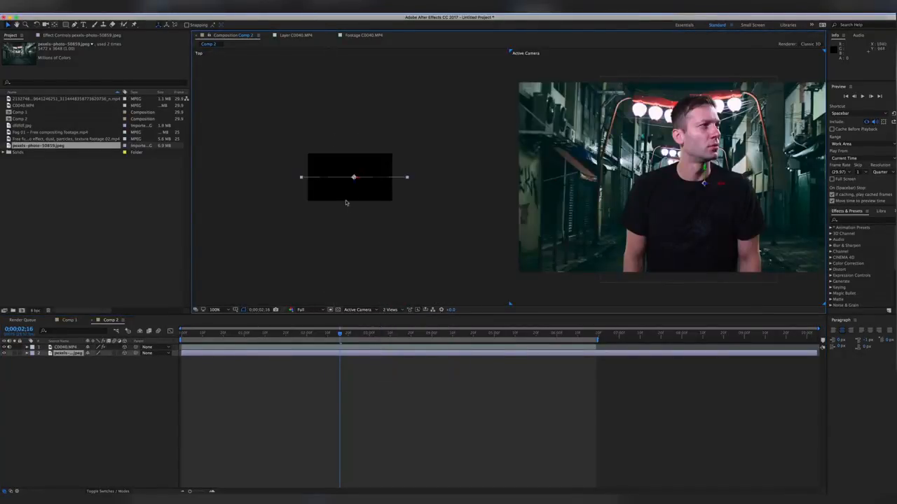
# Step: Push the alley photo layer straight back in Z in the Top view, well behind the C0040.MP4 layer
pyautogui.click(351, 355)
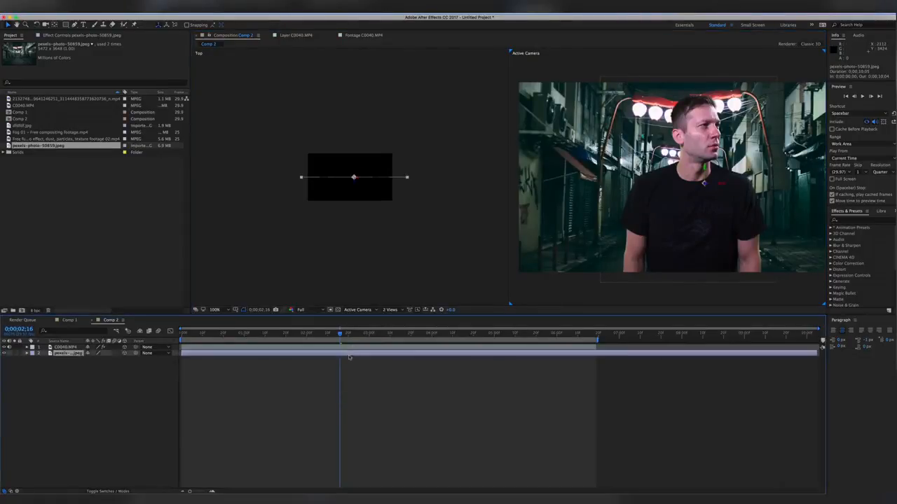
pyautogui.click(353, 184)
pyautogui.press('super+a')
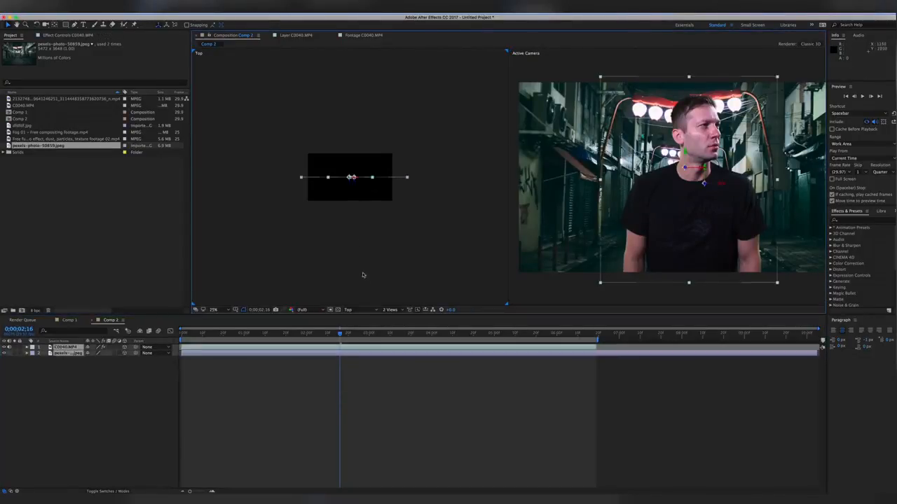
pyautogui.click(332, 395)
pyautogui.click(352, 355)
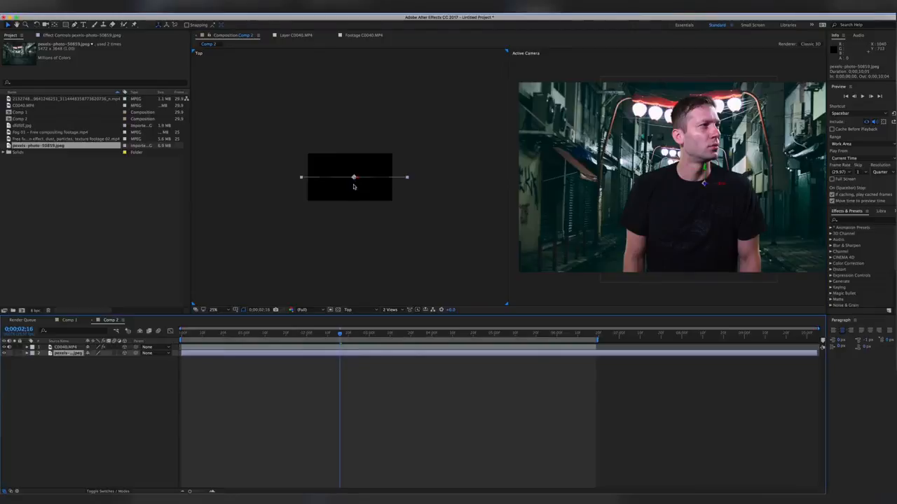
pyautogui.moveTo(354, 180); pyautogui.dragTo(366, 108)
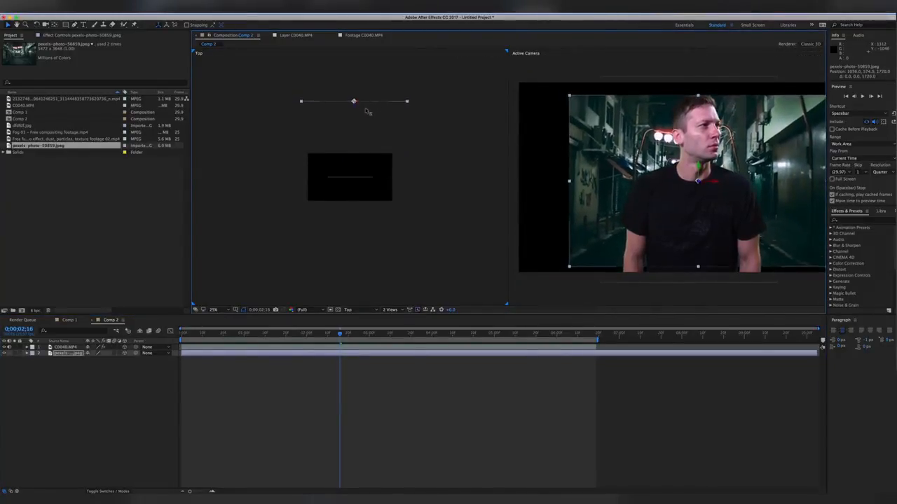
# Step: Bring the C0040.MP4 layer forward to Z -280, then scale it down and reposition it at about 939, 502
pyautogui.click(360, 181)
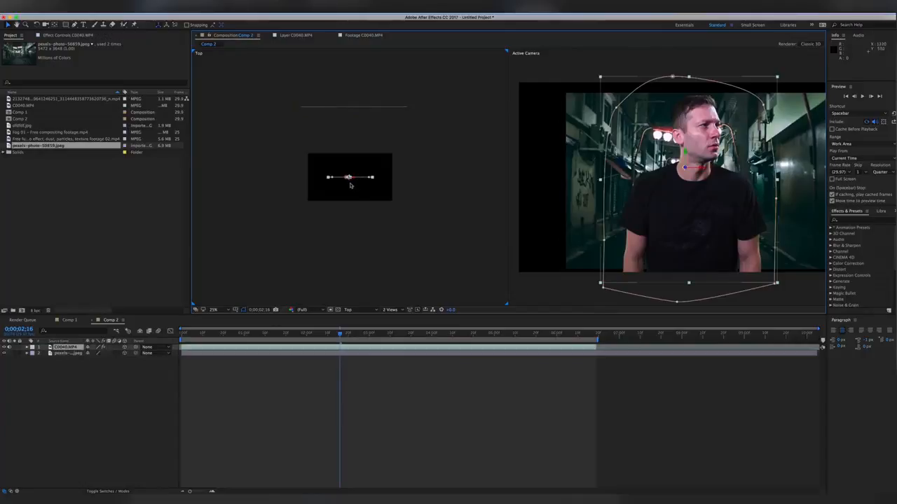
pyautogui.moveTo(350, 180); pyautogui.dragTo(350, 192)
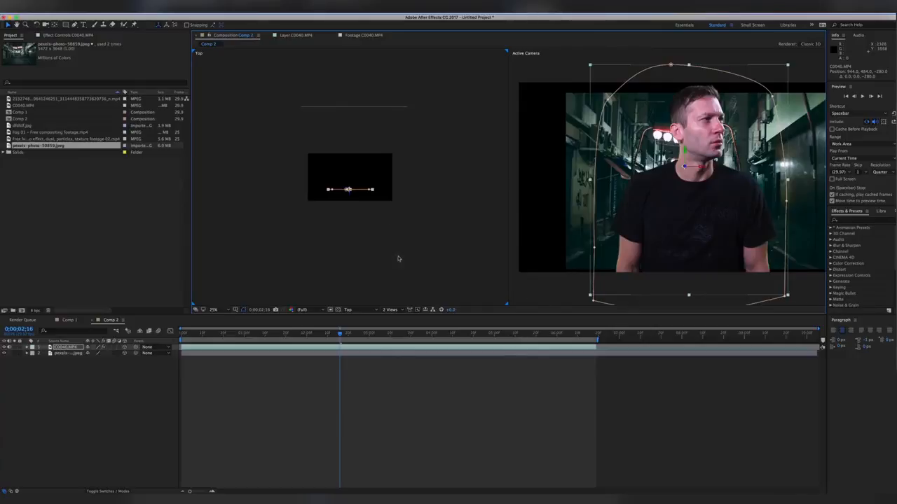
pyautogui.moveTo(745, 123)
pyautogui.mouseDown()
pyautogui.moveTo(719, 129)
pyautogui.moveTo(735, 123)
pyautogui.mouseUp()
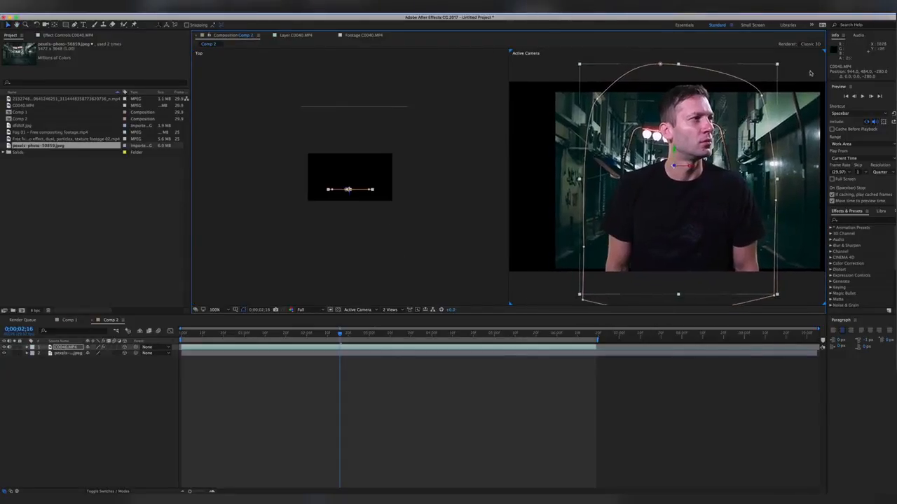
pyautogui.moveTo(777, 65); pyautogui.dragTo(763, 78)
pyautogui.moveTo(679, 194); pyautogui.dragTo(679, 196)
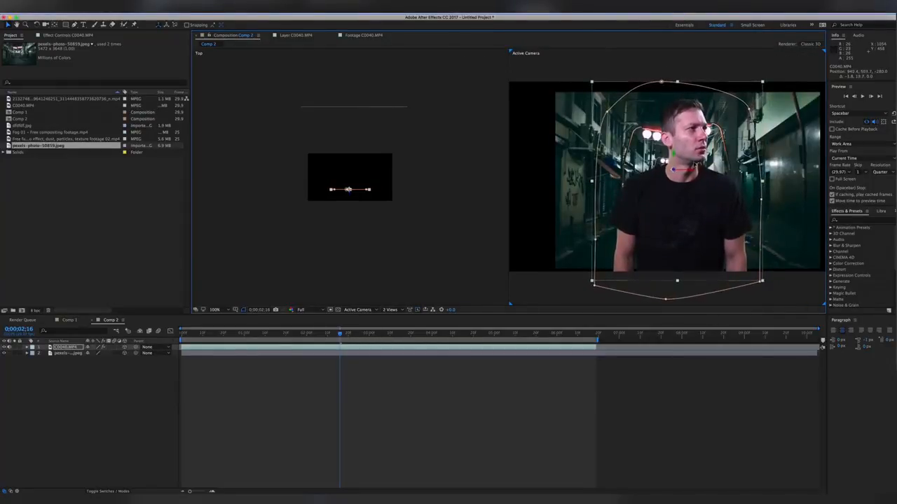
# Step: Scale up the pushed-back alley photo until it fills the whole camera frame behind the subject
pyautogui.click(562, 159)
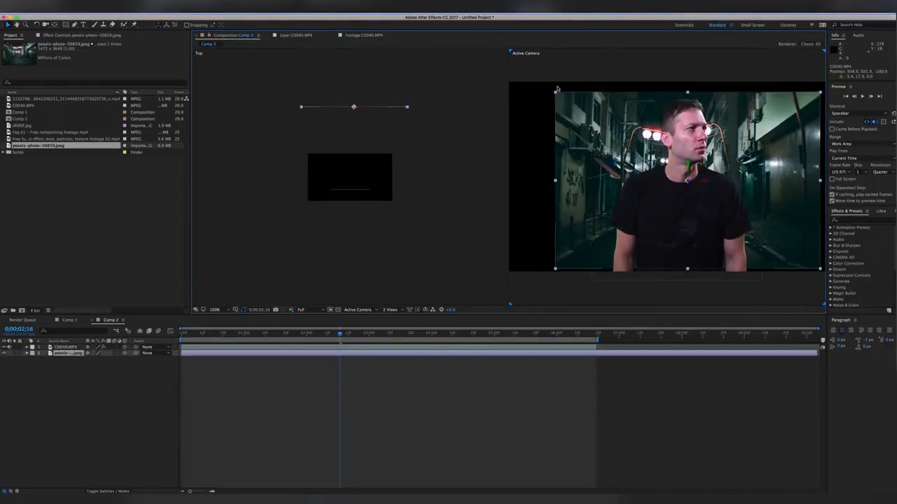
pyautogui.moveTo(565, 105); pyautogui.dragTo(487, 60)
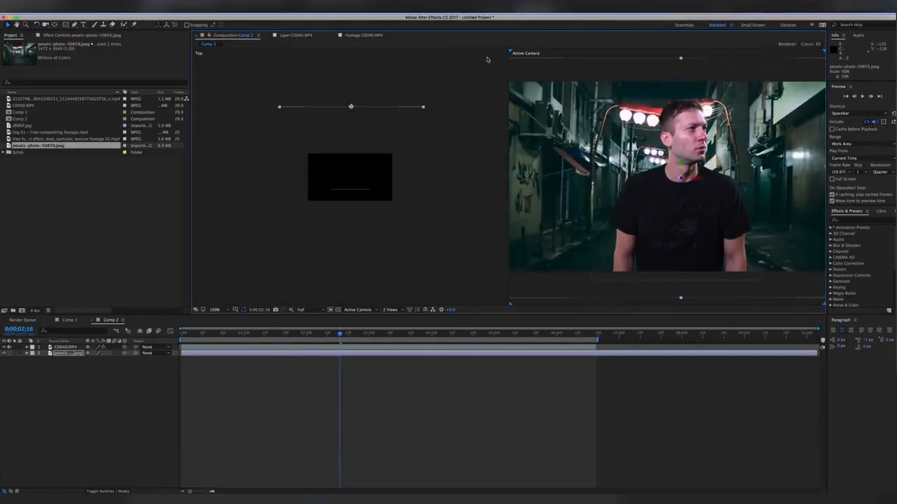
pyautogui.press('h')
pyautogui.moveTo(727, 161); pyautogui.dragTo(757, 167)
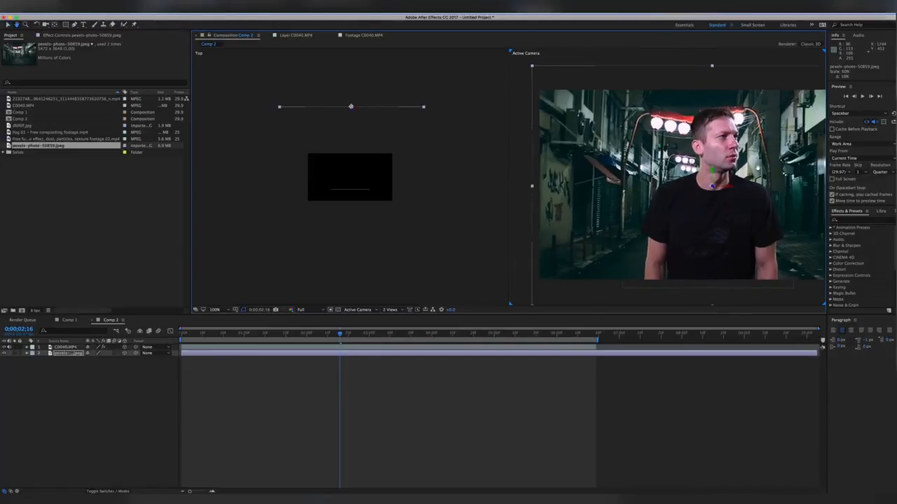
pyautogui.press('v')
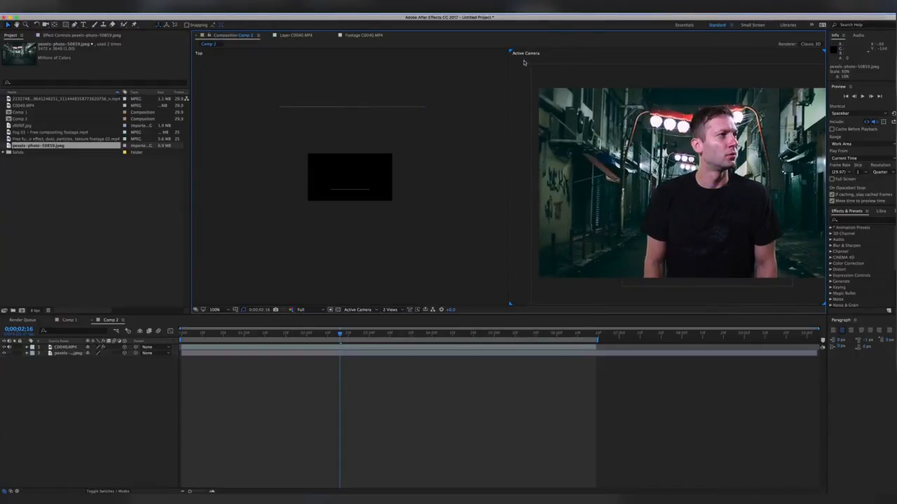
pyautogui.moveTo(531, 65); pyautogui.dragTo(524, 66)
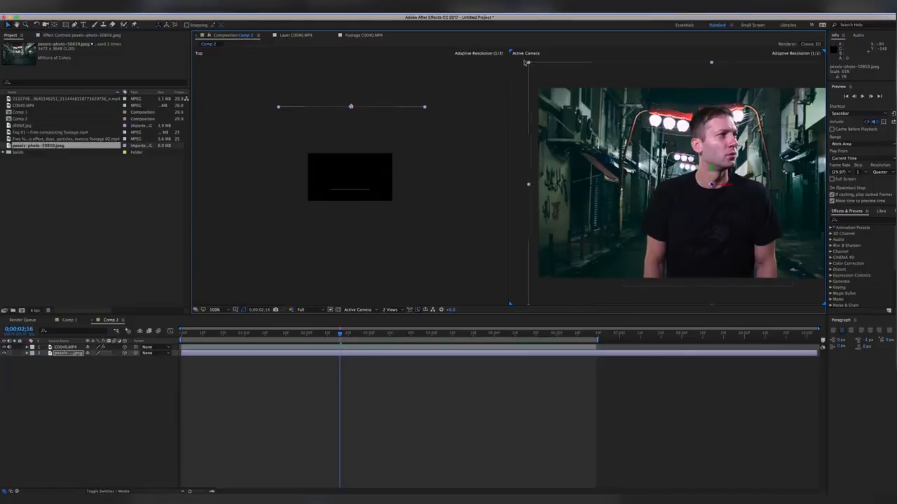
pyautogui.moveTo(594, 107); pyautogui.dragTo(594, 111)
pyautogui.click(476, 149)
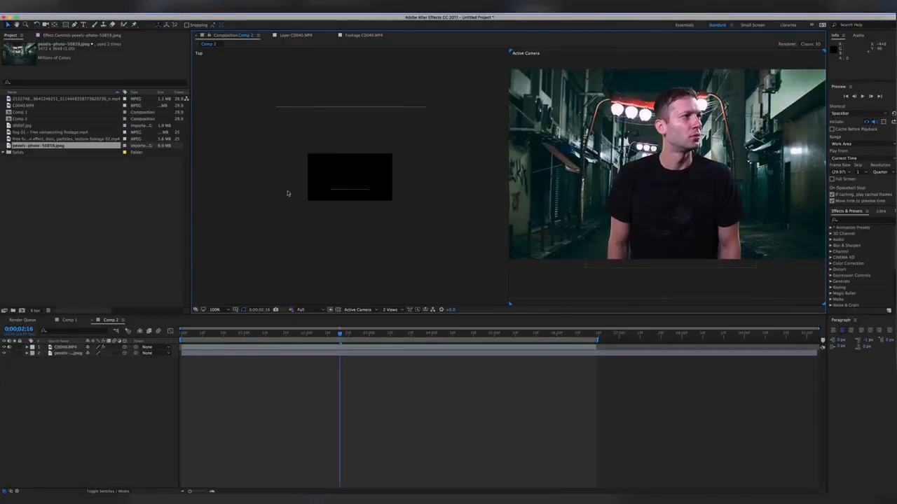
pyautogui.click(669, 203)
pyautogui.moveTo(668, 203); pyautogui.dragTo(660, 203)
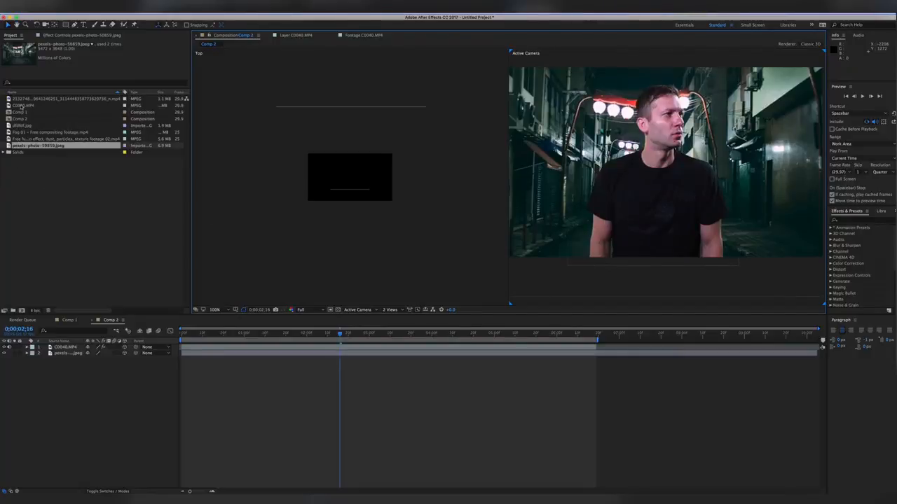
# Step: Look through the imported clips and images in the project for the fog and dust compositing footage
pyautogui.click(17, 125)
pyautogui.click(23, 107)
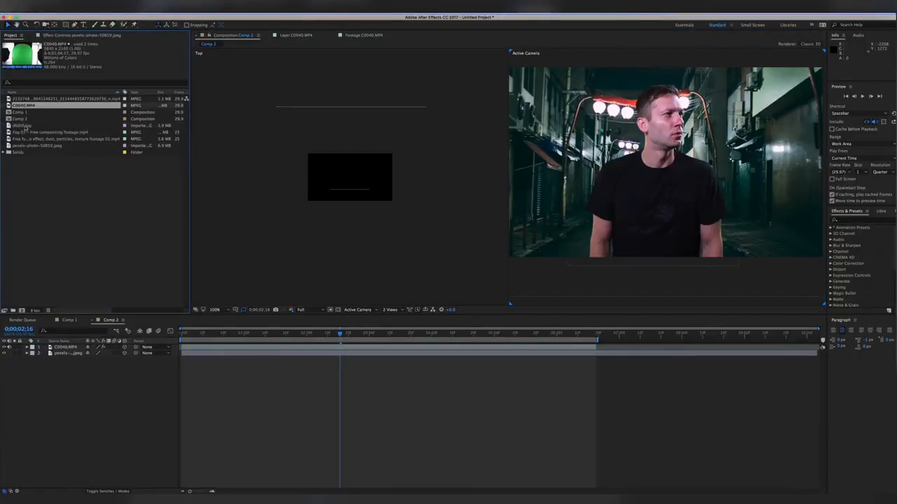
pyautogui.click(25, 126)
pyautogui.click(25, 132)
pyautogui.click(20, 140)
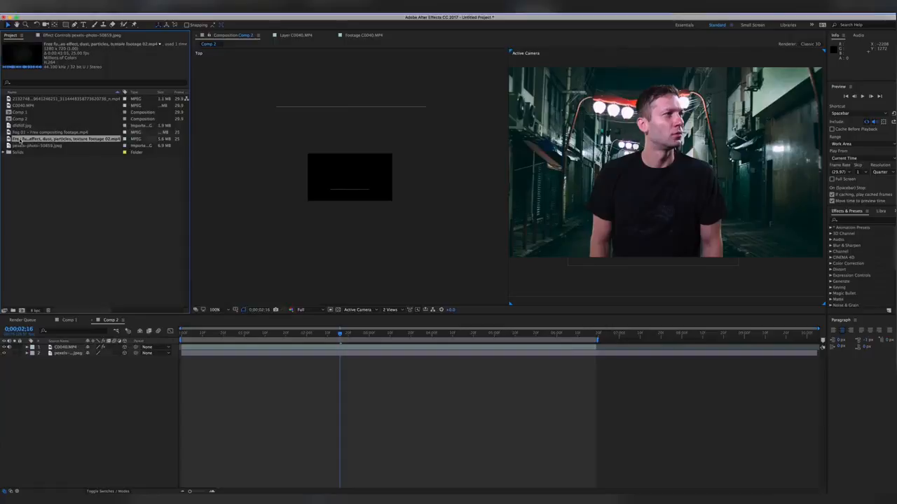
pyautogui.click(25, 146)
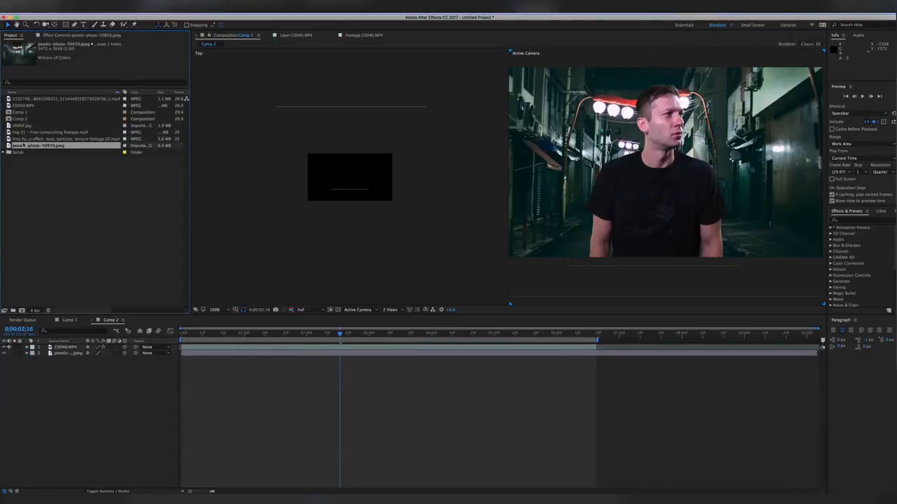
pyautogui.click(22, 139)
pyautogui.click(22, 133)
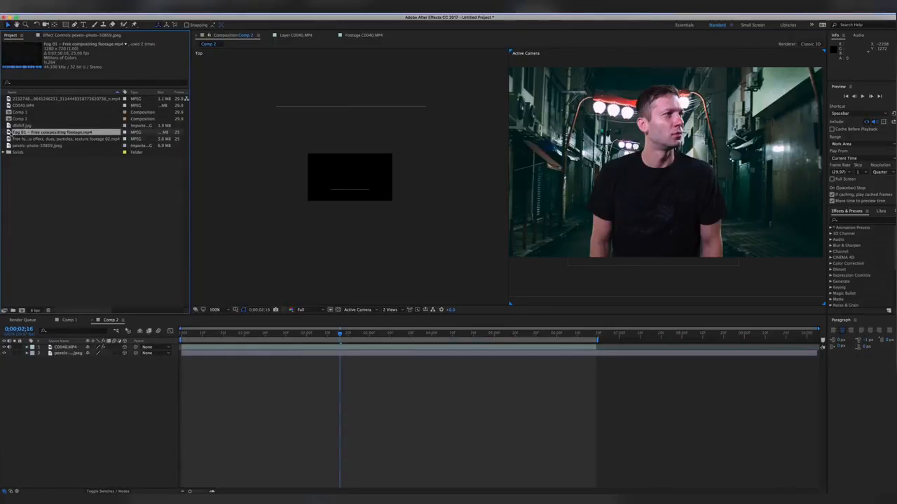
# Step: Scrub through the trimmed section of Fog 01 – Free compositing footage.mp4 and compare the layer arrangement in Comp 1
pyautogui.doubleClick(9, 132)
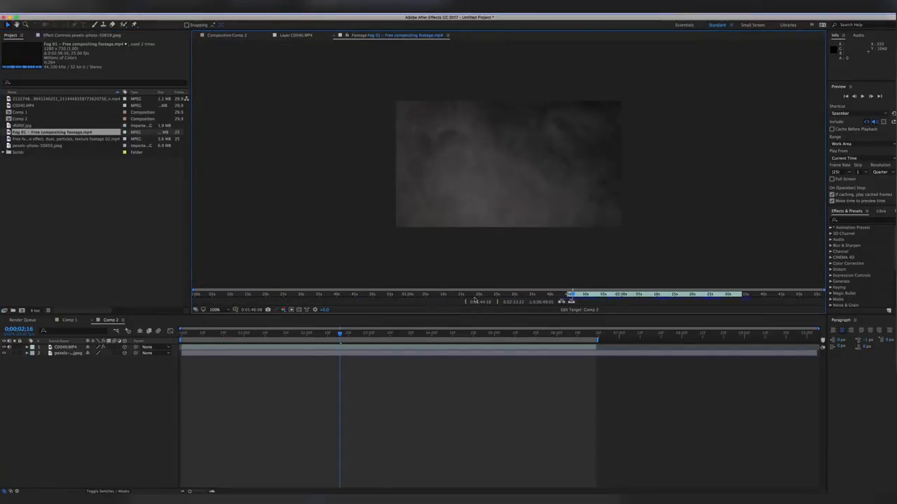
pyautogui.moveTo(594, 296); pyautogui.dragTo(680, 295)
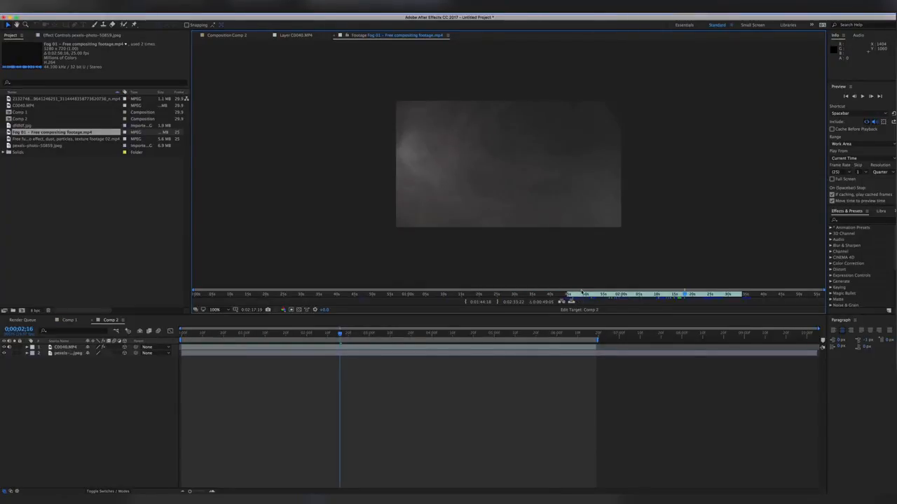
pyautogui.moveTo(578, 293); pyautogui.dragTo(635, 295)
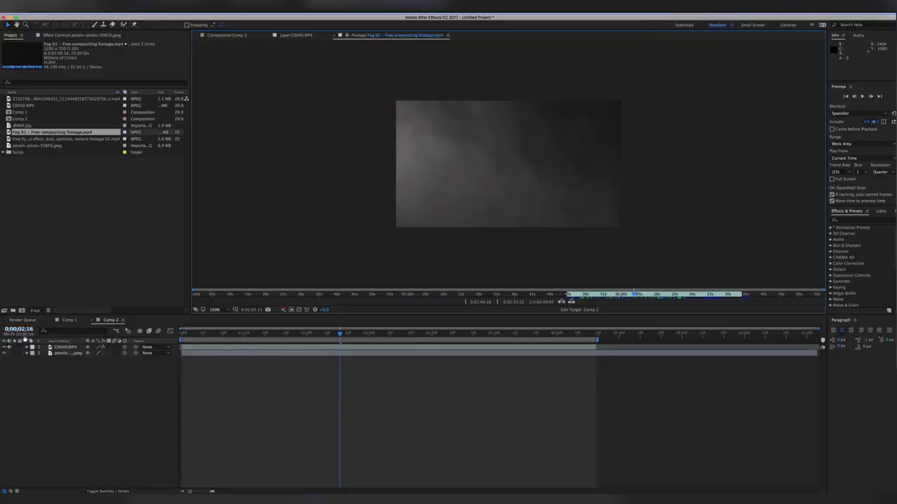
pyautogui.click(71, 320)
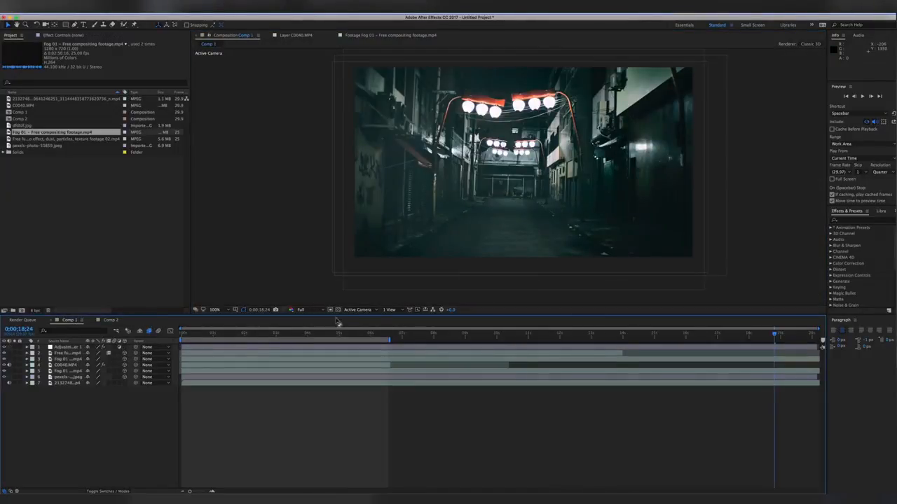
pyautogui.click(110, 321)
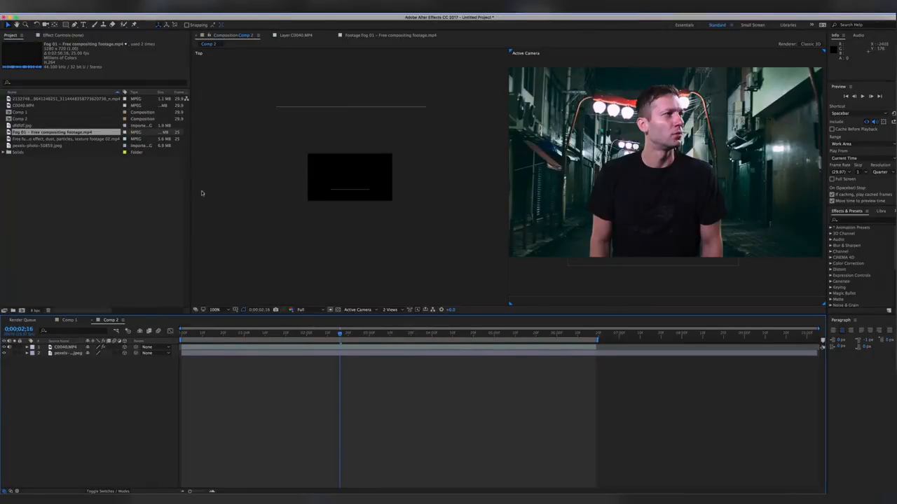
# Step: Add the trimmed section of Fog 01 – Free compositing footage.mp4 to Comp 2 as the top layer
pyautogui.click(102, 134)
pyautogui.doubleClick(102, 133)
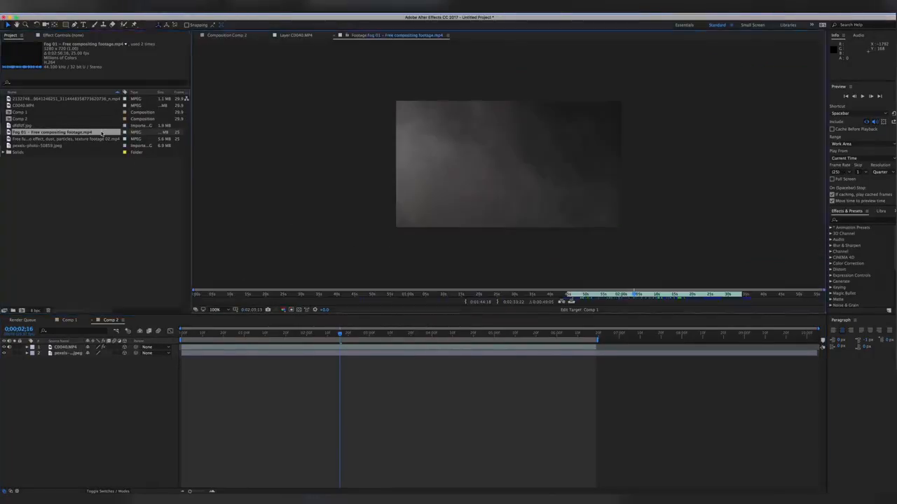
pyautogui.click(571, 302)
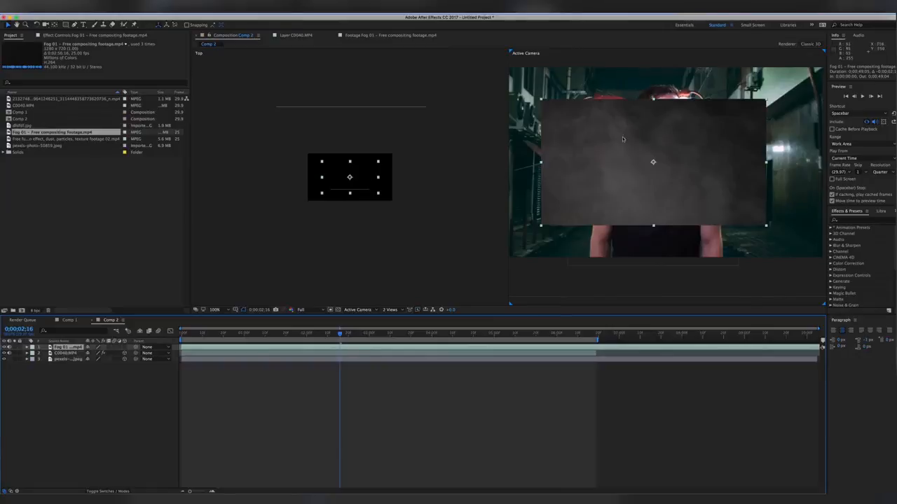
# Step: Scale the fog layer up to about 174% so it covers the frame, and make it a 3D layer
pyautogui.hscroll(1, 128, 312)
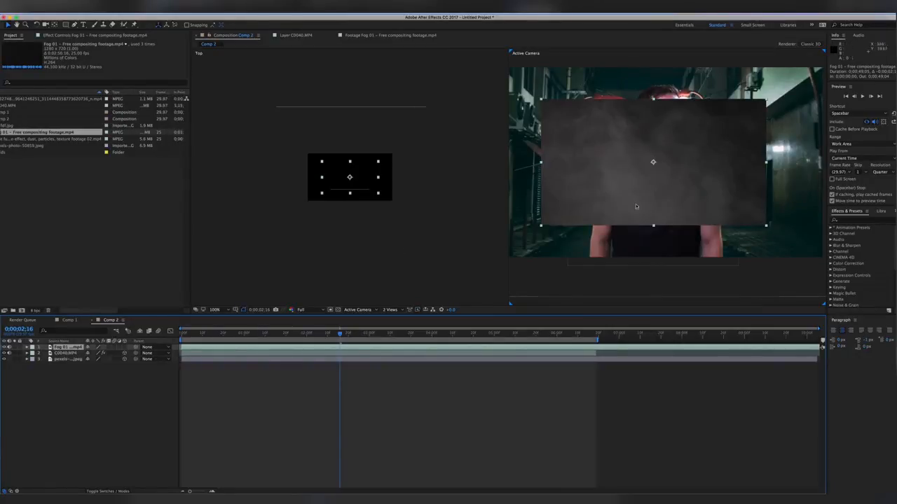
pyautogui.moveTo(767, 225); pyautogui.dragTo(850, 295)
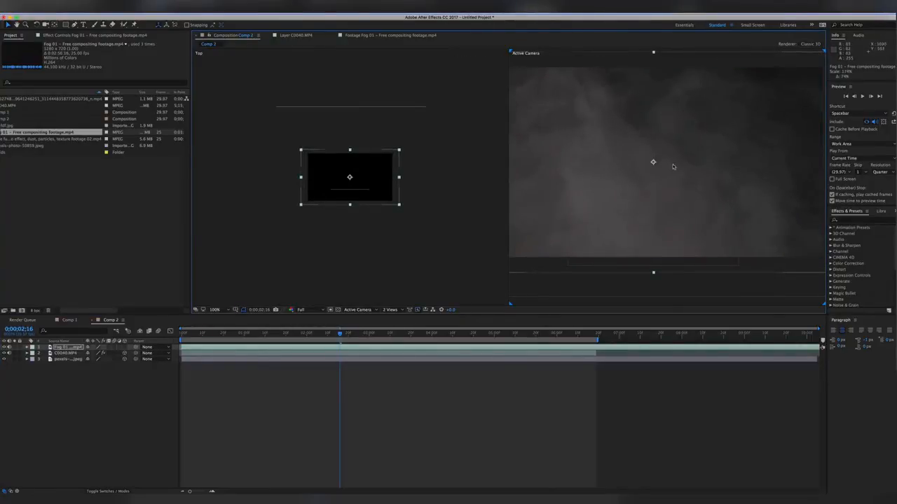
pyautogui.click(125, 353)
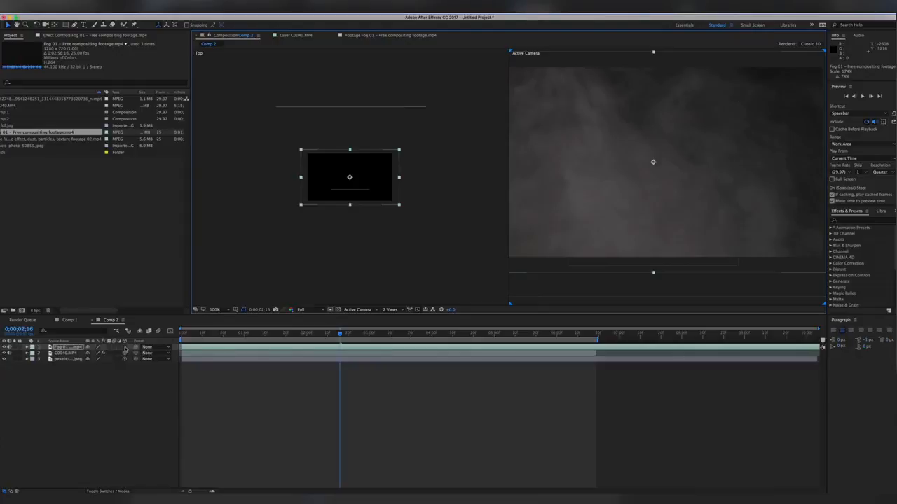
pyautogui.click(126, 347)
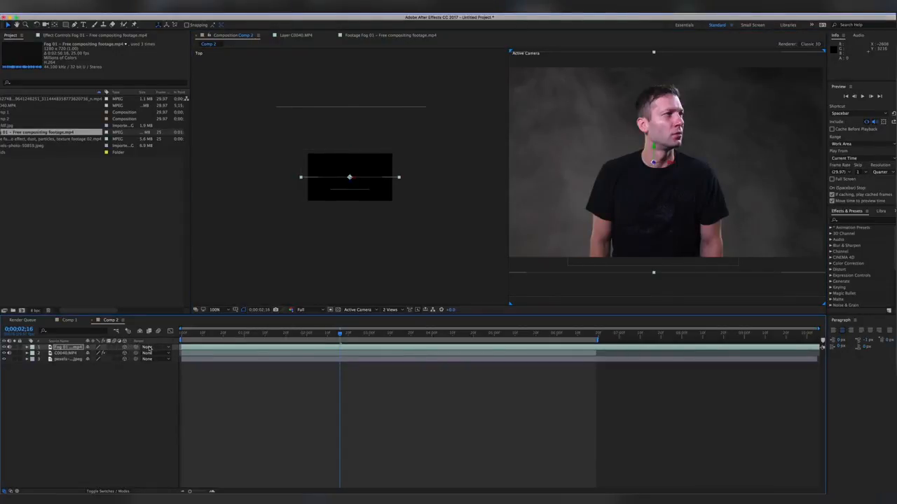
# Step: Show the blending mode settings of the layers and set the fog layer's mode to Overlay
pyautogui.click(148, 348)
pyautogui.click(151, 338)
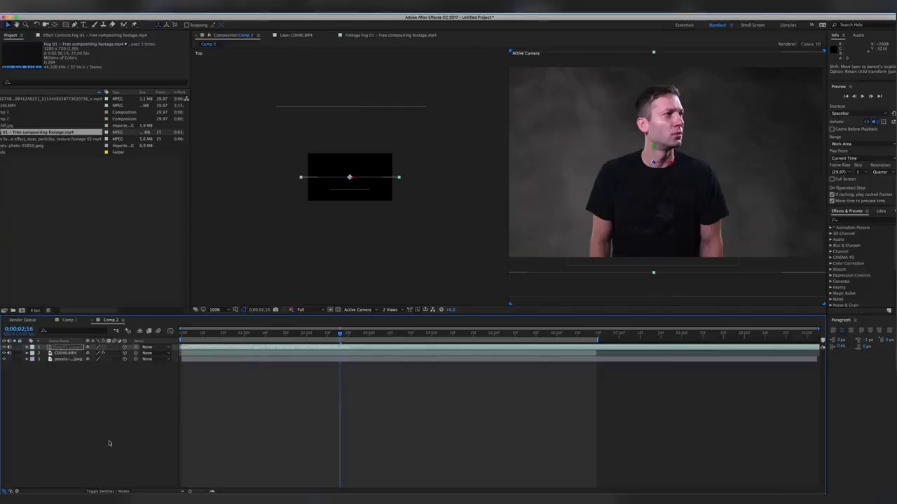
pyautogui.click(105, 491)
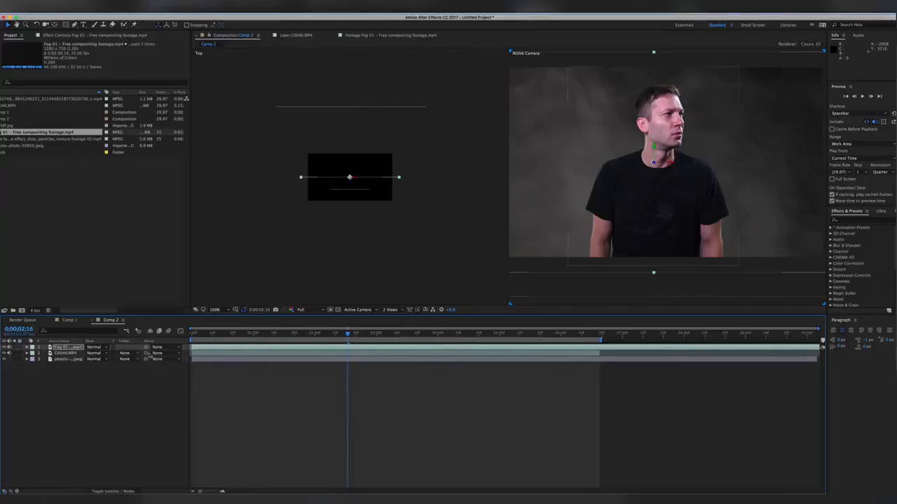
pyautogui.click(107, 348)
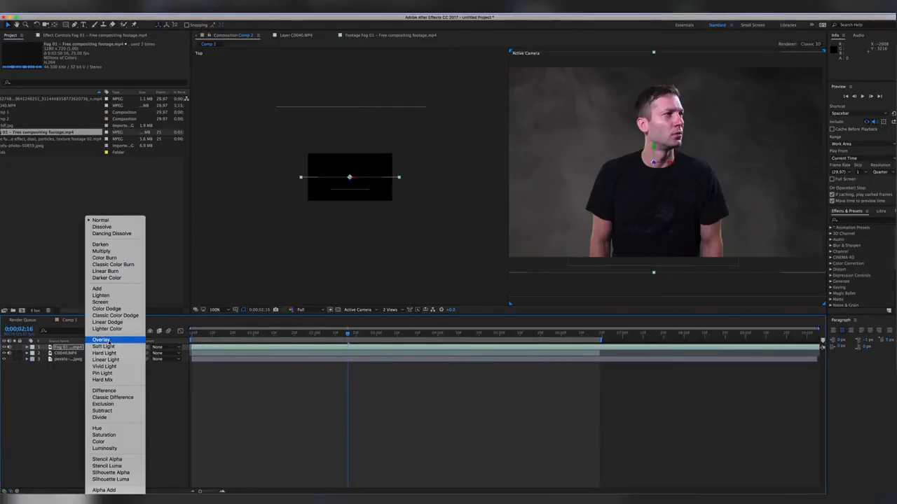
pyautogui.click(105, 340)
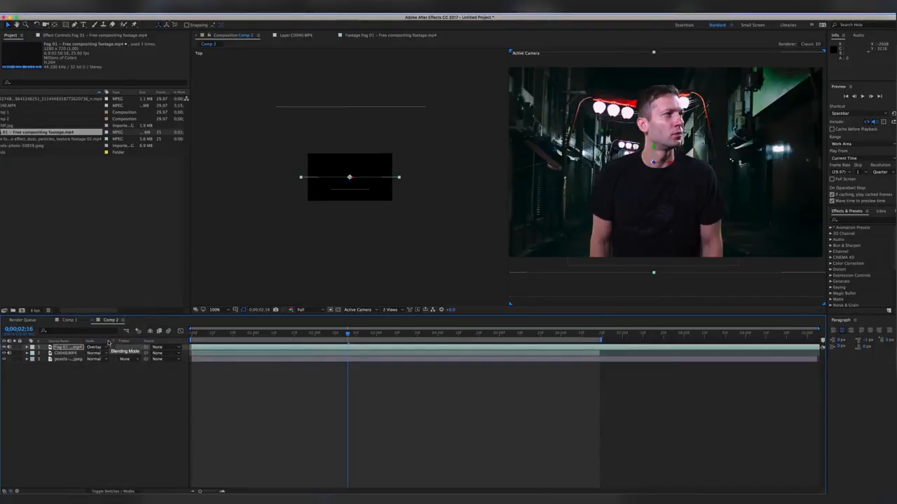
# Step: Change the fog layer's blending mode to Lighten and bring back the layer switches
pyautogui.click(100, 347)
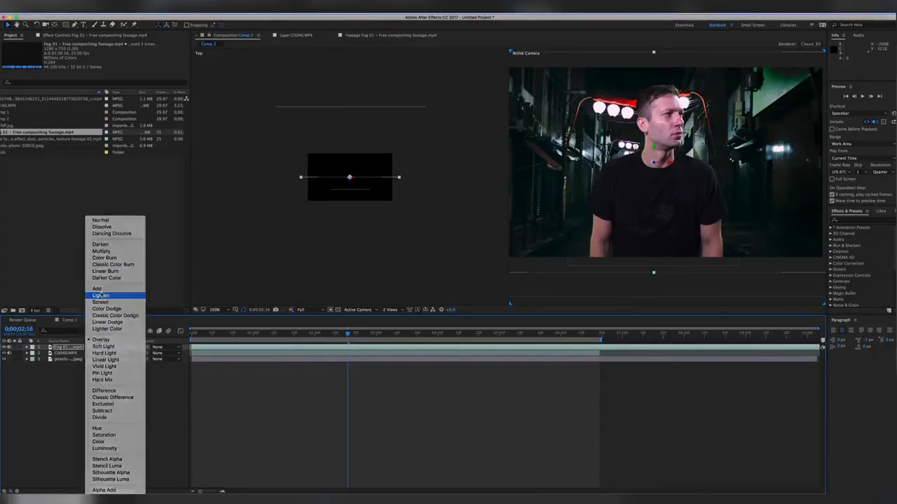
pyautogui.click(101, 295)
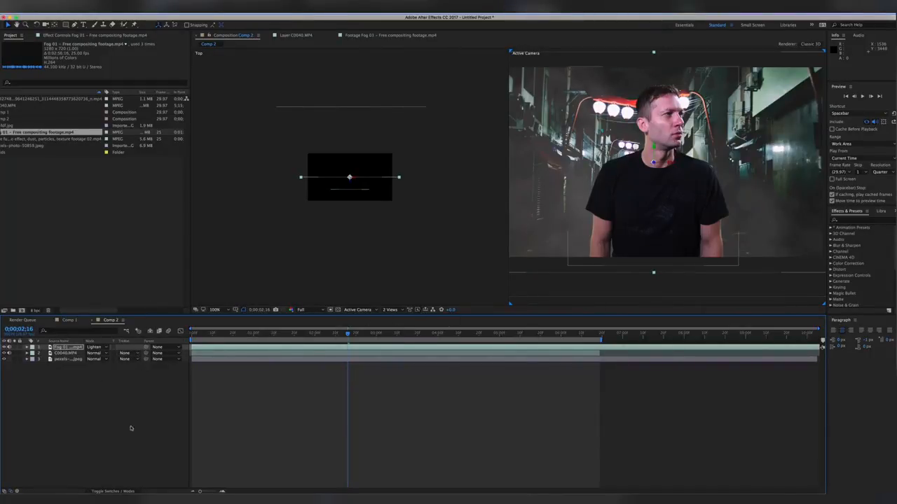
pyautogui.click(110, 492)
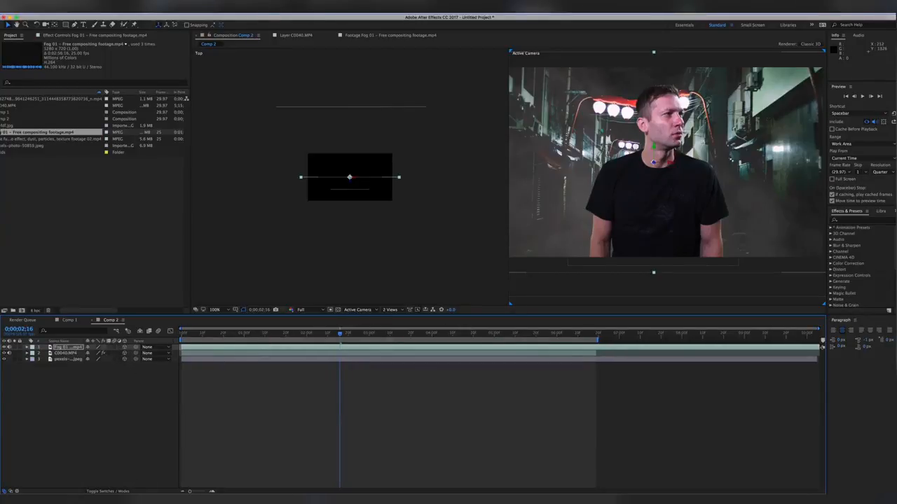
# Step: Time-stretch the fog layer to twice its duration, keeping the layer in-point in place, and scrub through the start of the comp
pyautogui.rightClick(387, 349)
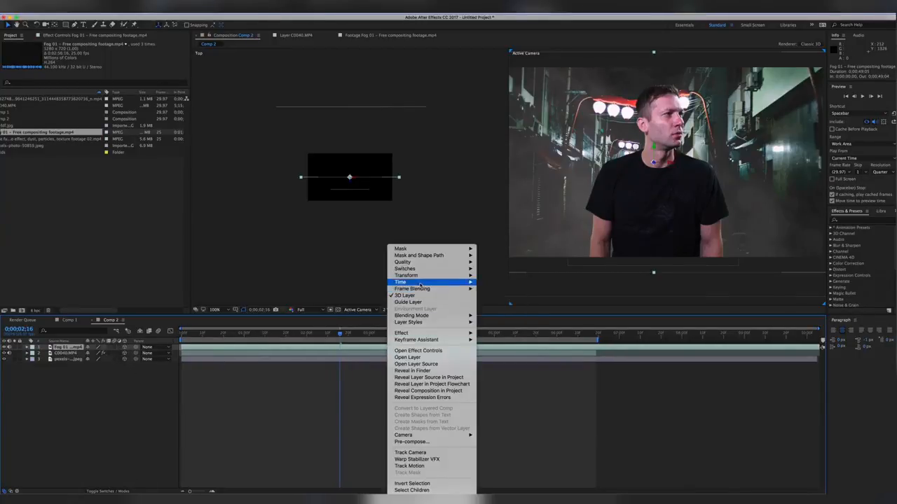
pyautogui.moveTo(420, 283)
pyautogui.click(501, 295)
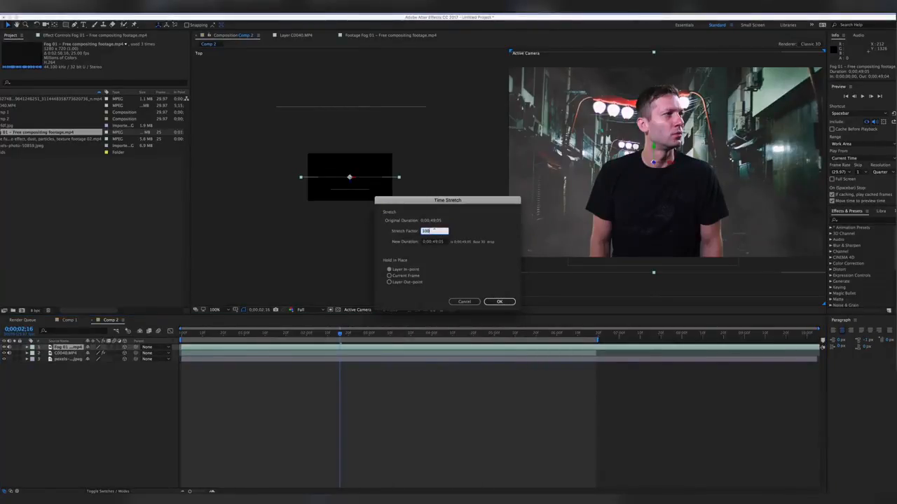
pyautogui.write('2')
pyautogui.press('Return')
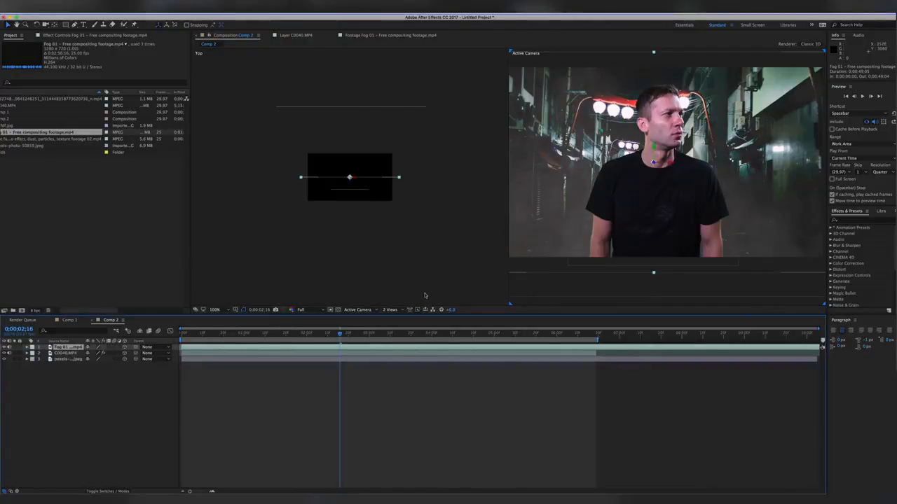
pyautogui.moveTo(184, 339); pyautogui.dragTo(305, 337)
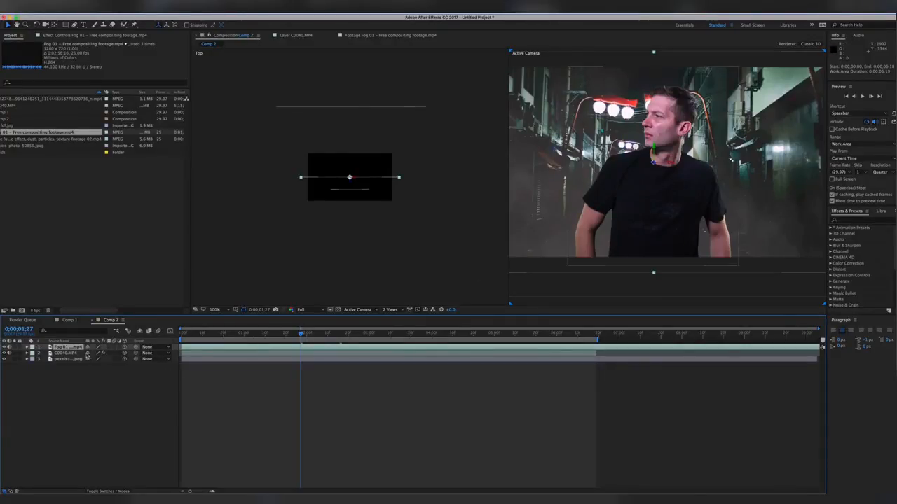
# Step: Lower the fog layer's opacity to 41%
pyautogui.click(27, 347)
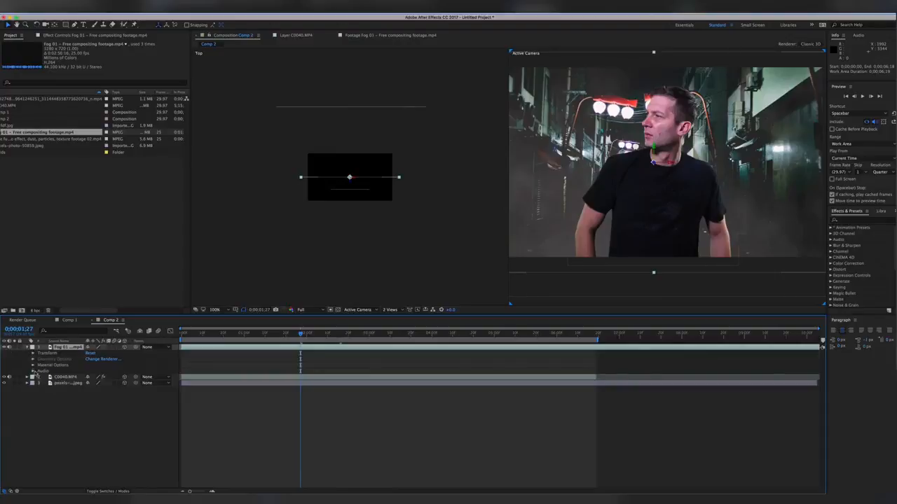
pyautogui.click(33, 354)
pyautogui.moveTo(88, 405); pyautogui.dragTo(68, 404)
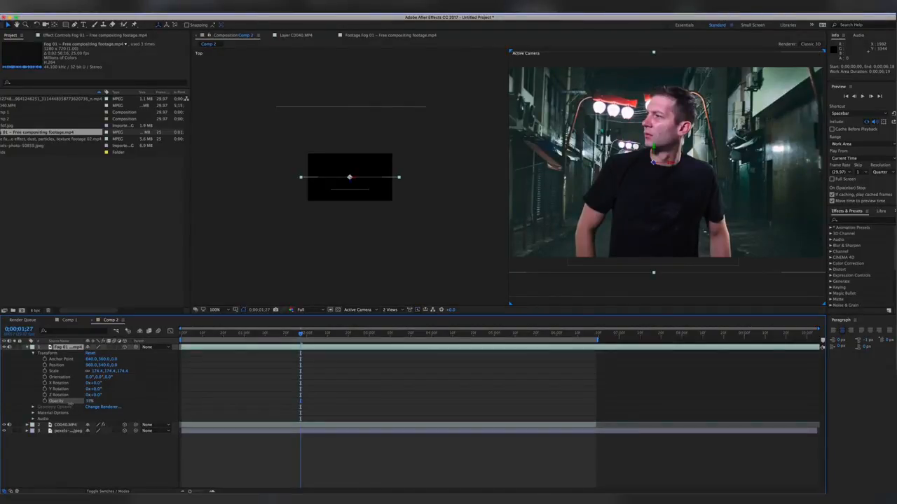
pyautogui.moveTo(70, 404); pyautogui.dragTo(73, 404)
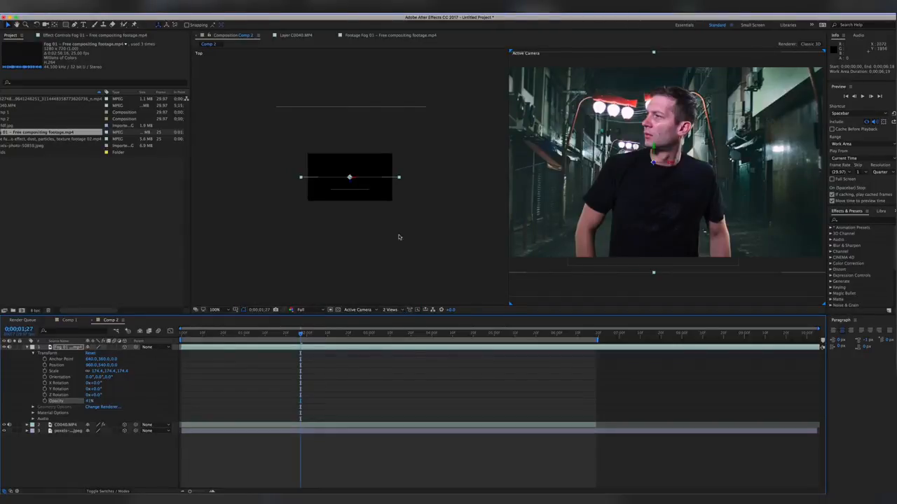
# Step: Move the fog layer back in depth to Z 640, behind the subject, and scale it up to 195% to cover the frame
pyautogui.moveTo(349, 184); pyautogui.dragTo(352, 156)
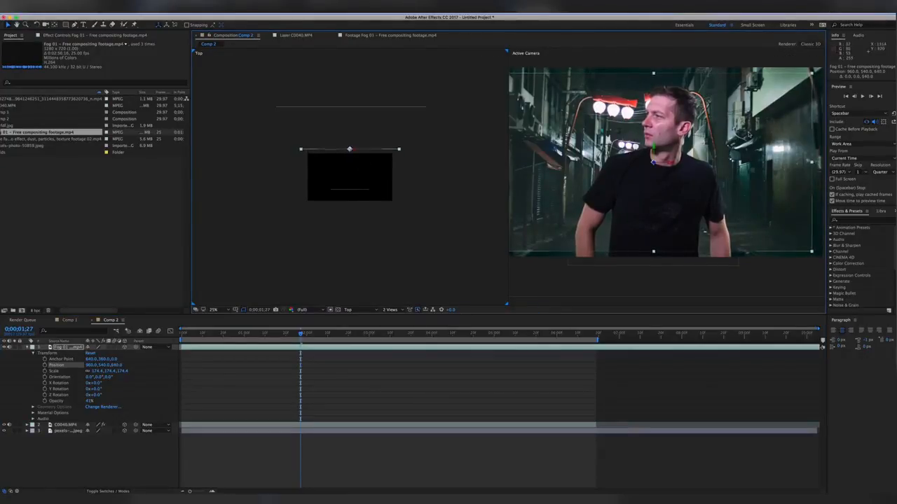
pyautogui.press('space')
pyautogui.moveTo(766, 108); pyautogui.dragTo(730, 118)
pyautogui.moveTo(775, 84); pyautogui.dragTo(824, 73)
pyautogui.press('space')
pyautogui.moveTo(598, 180); pyautogui.dragTo(655, 193)
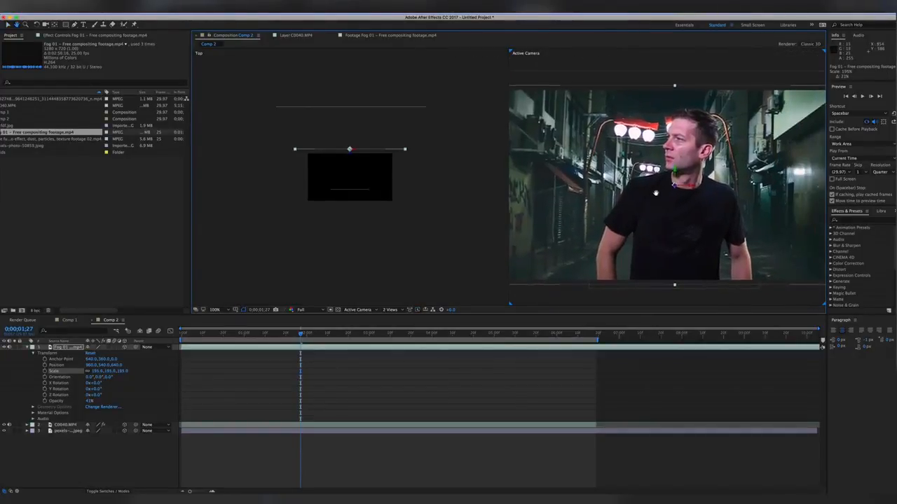
pyautogui.click(383, 403)
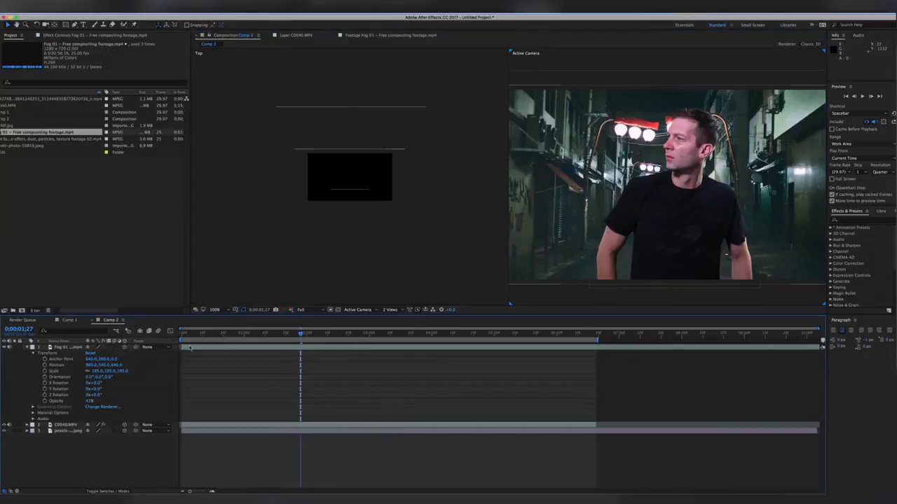
# Step: Show Comp 2 in a single view and play a preview of the fog behind the subject
pyautogui.click(862, 96)
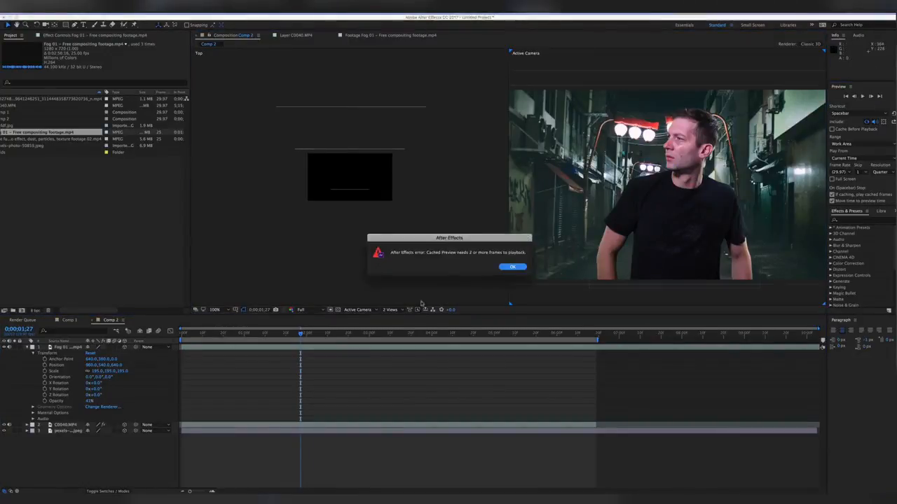
pyautogui.press('Return')
pyautogui.click(396, 313)
pyautogui.click(400, 316)
pyautogui.click(863, 99)
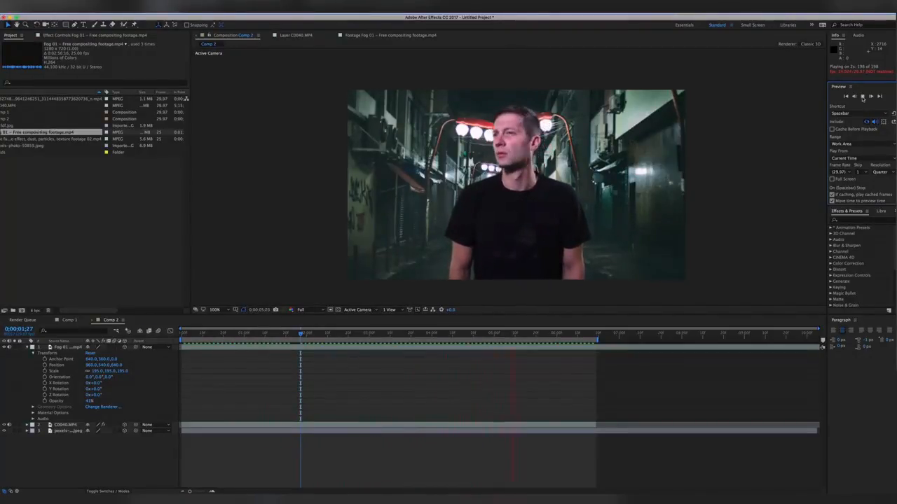
pyautogui.press('space')
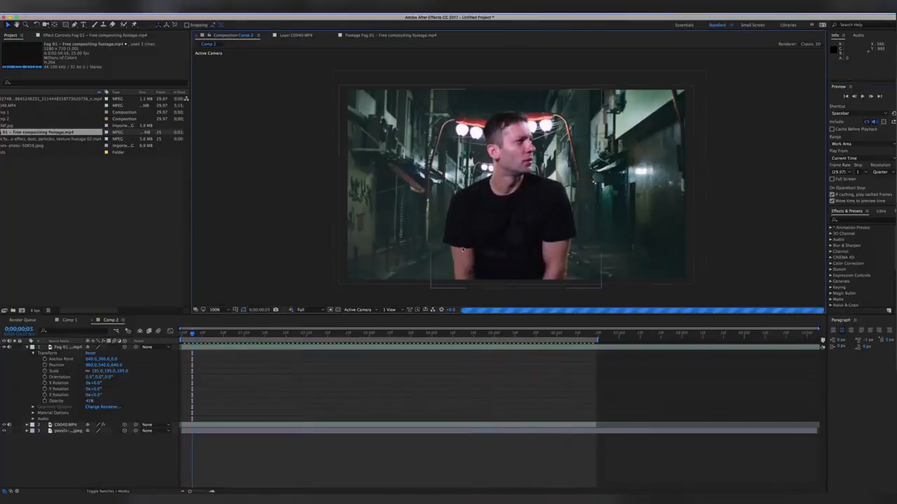
# Step: Duplicate the fog layer in Comp 2, keeping the copy as the top layer, and collapse the original's properties
pyautogui.click(229, 348)
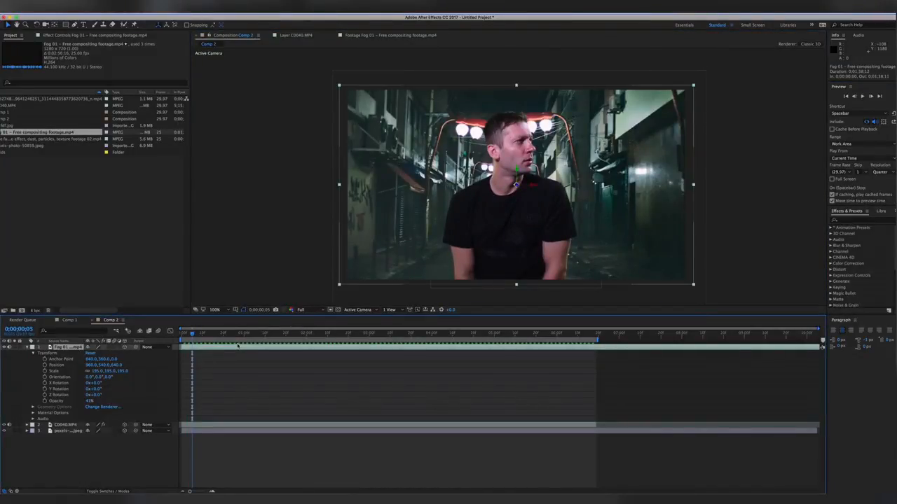
pyautogui.hotkey('ctrl', 'c')
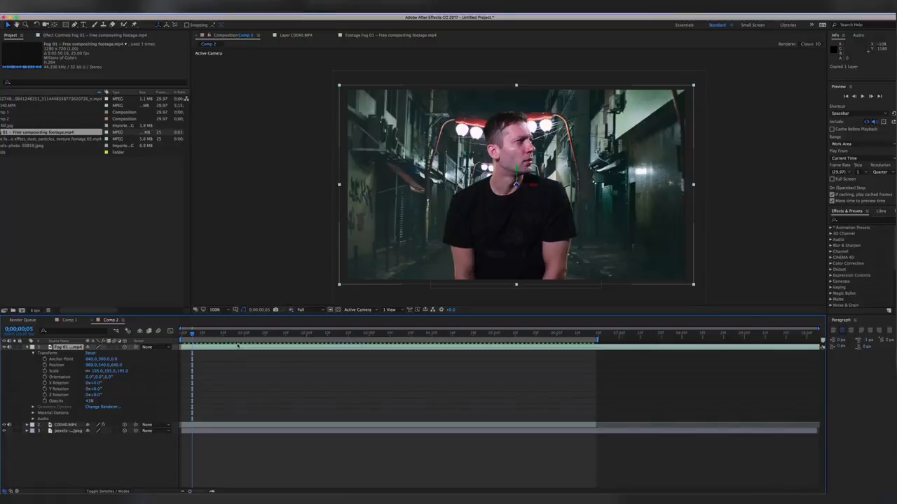
pyautogui.hotkey('ctrl', 'v')
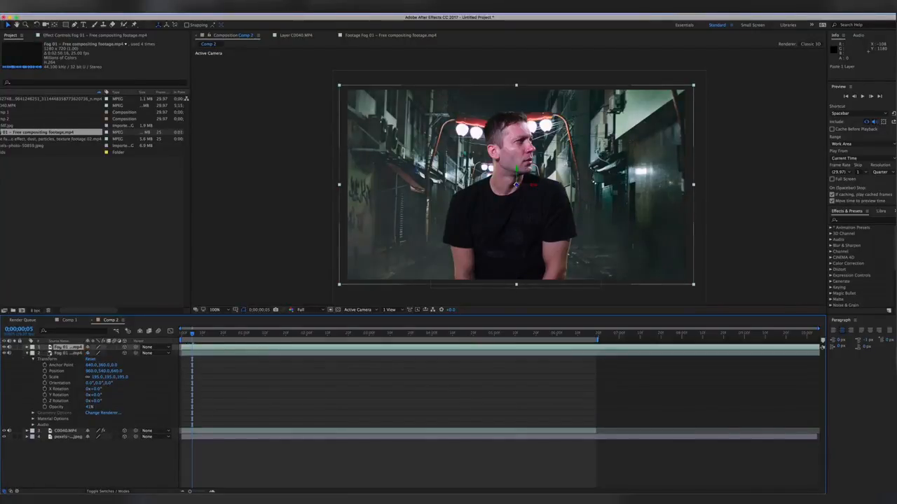
pyautogui.click(27, 353)
pyautogui.moveTo(68, 348); pyautogui.dragTo(70, 365)
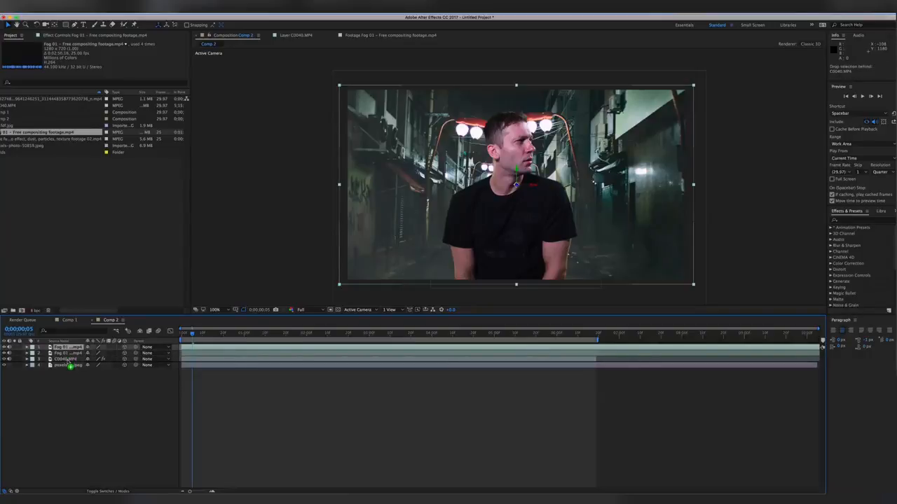
pyautogui.moveTo(70, 365); pyautogui.dragTo(70, 365)
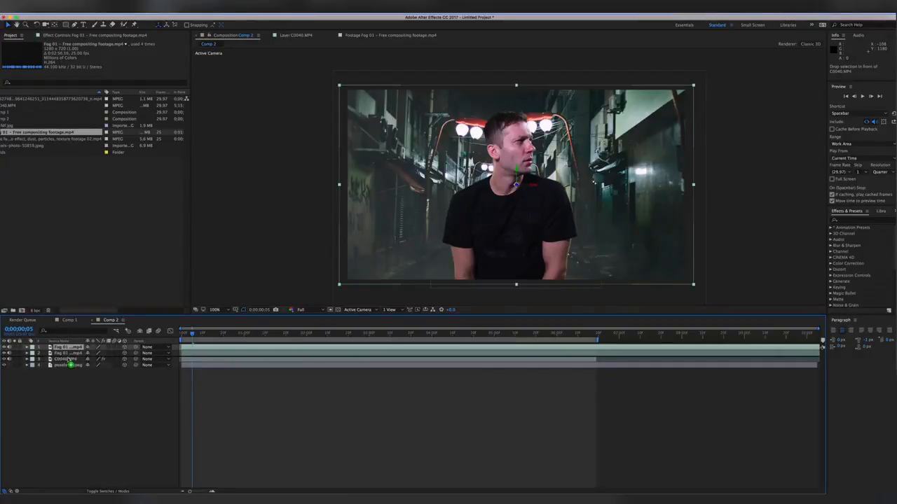
# Step: Show two horizontal views and move the duplicate fog layer forward to Z -848, in front of the subject
pyautogui.click(400, 309)
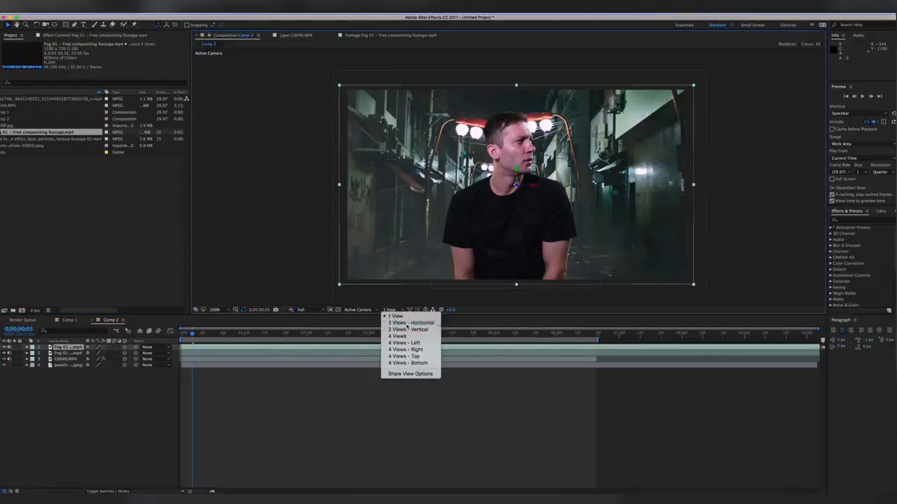
pyautogui.click(408, 323)
pyautogui.moveTo(349, 154); pyautogui.dragTo(350, 214)
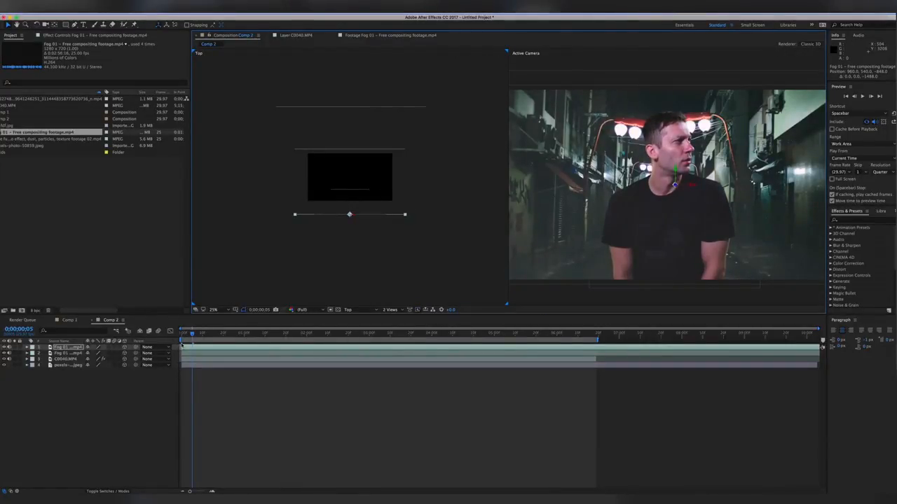
# Step: Offset the front fog layer's footage in time from the rear fog while keeping it starting at the comp's beginning
pyautogui.moveTo(192, 334); pyautogui.dragTo(242, 334)
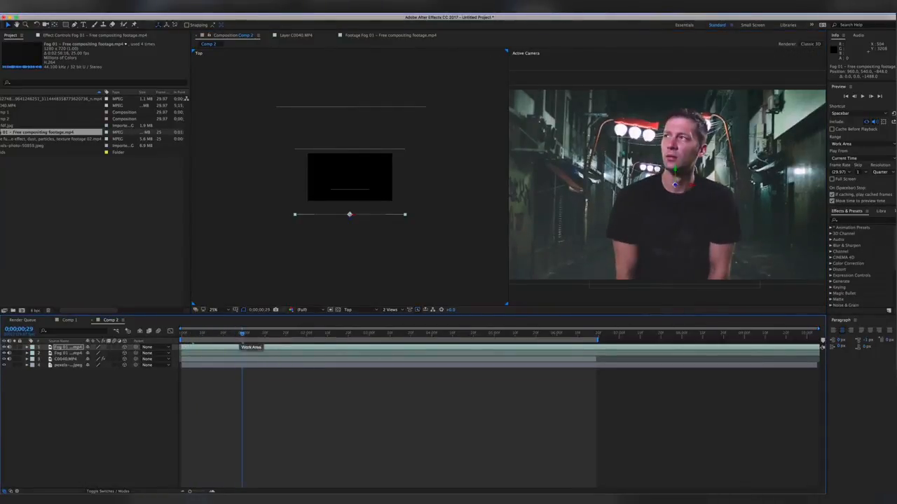
pyautogui.moveTo(205, 347)
pyautogui.mouseDown()
pyautogui.moveTo(594, 353)
pyautogui.moveTo(206, 352)
pyautogui.mouseUp()
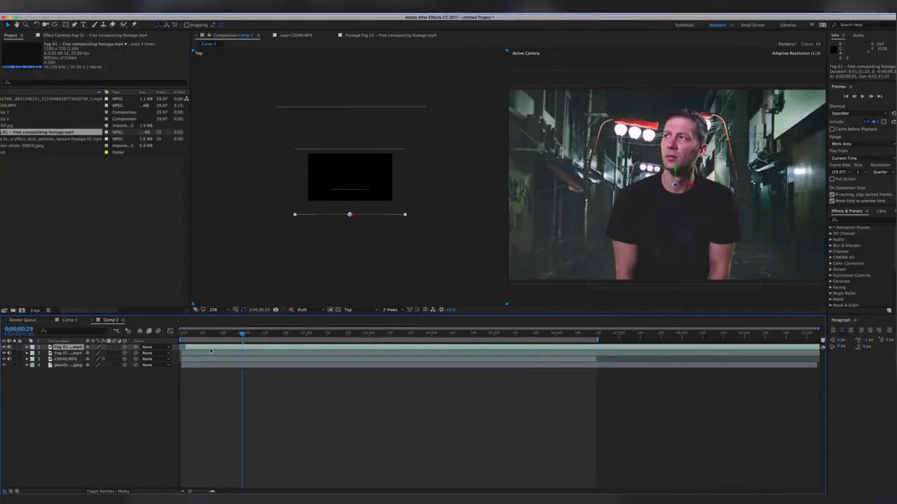
pyautogui.moveTo(241, 334); pyautogui.dragTo(365, 338)
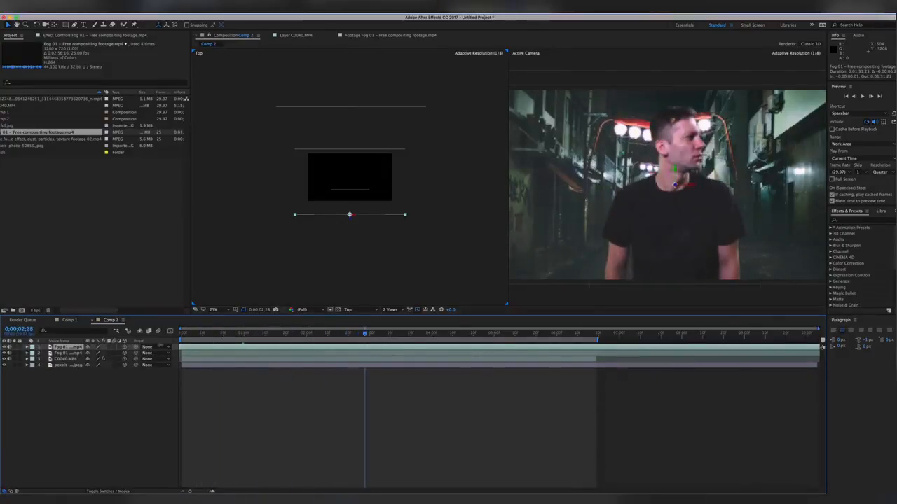
# Step: Lower the front fog layer's opacity to about 24% and collapse its properties
pyautogui.click(27, 347)
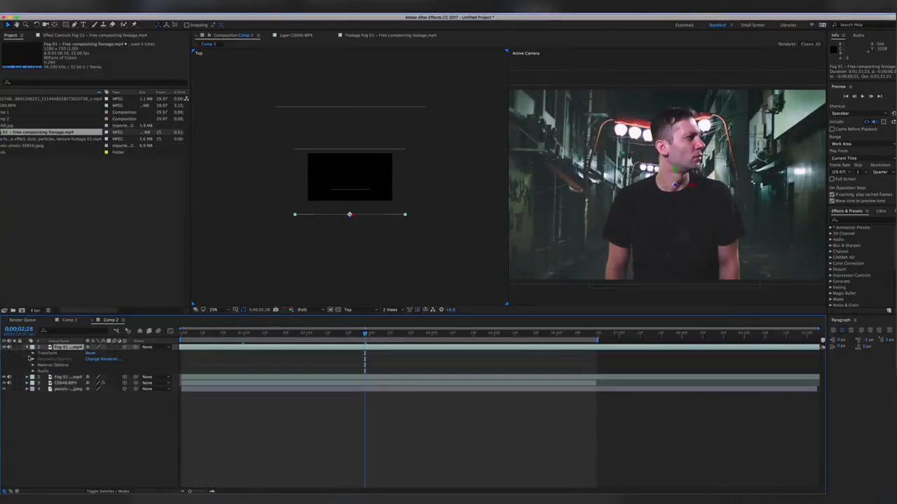
pyautogui.click(32, 353)
pyautogui.moveTo(89, 401); pyautogui.dragTo(84, 401)
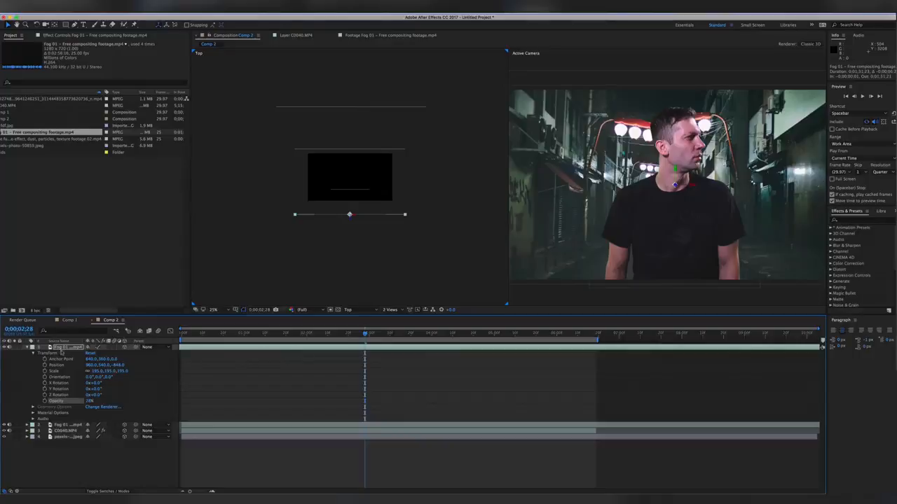
pyautogui.click(28, 347)
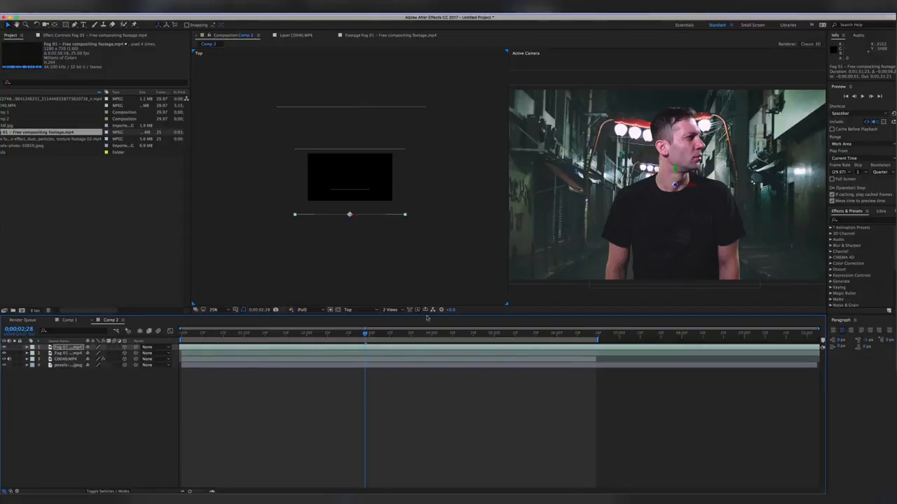
# Step: Return to a single view and preview the composite with both fog layers, replaying it from the beginning
pyautogui.click(395, 311)
pyautogui.click(396, 317)
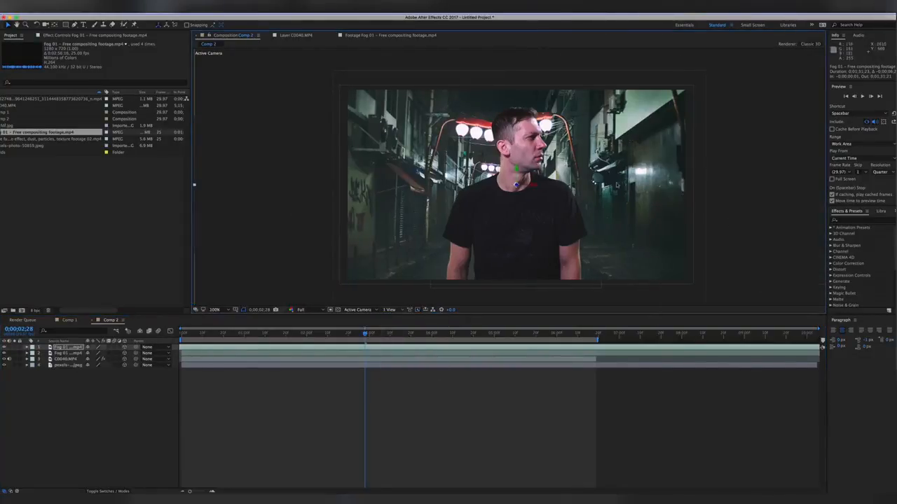
pyautogui.click(862, 96)
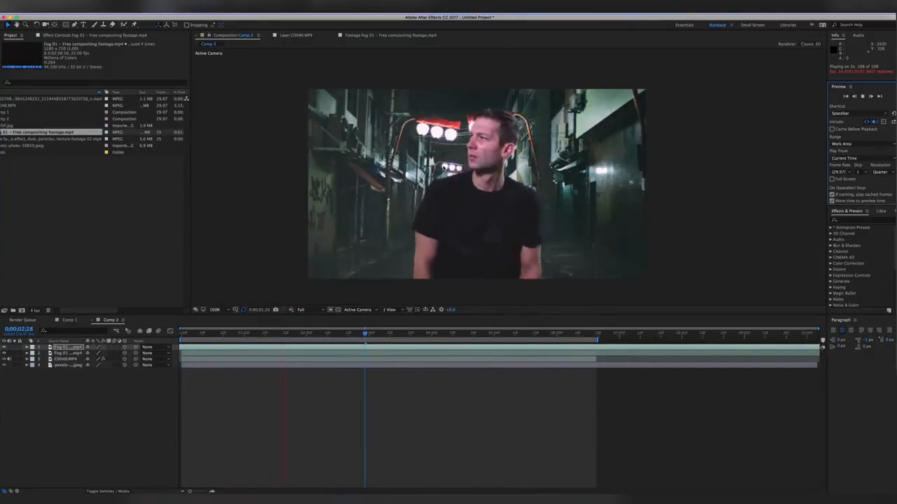
pyautogui.press('space')
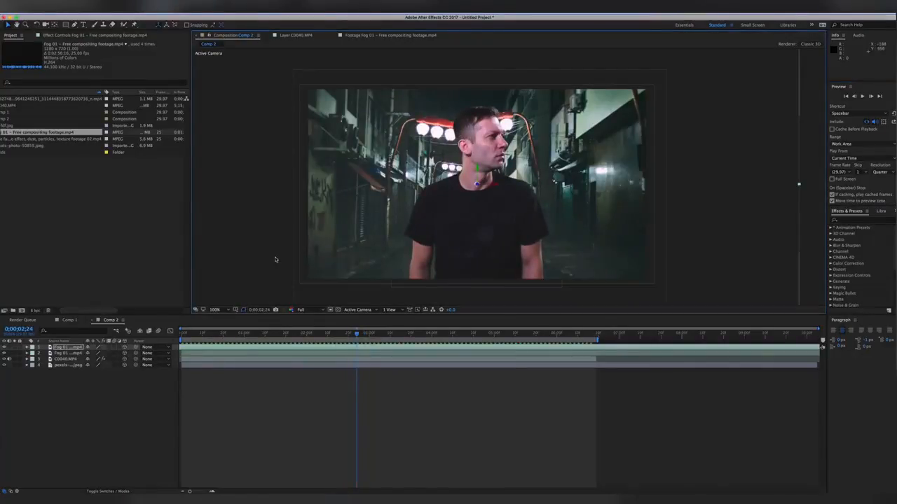
pyautogui.press('Home')
pyautogui.press('space')
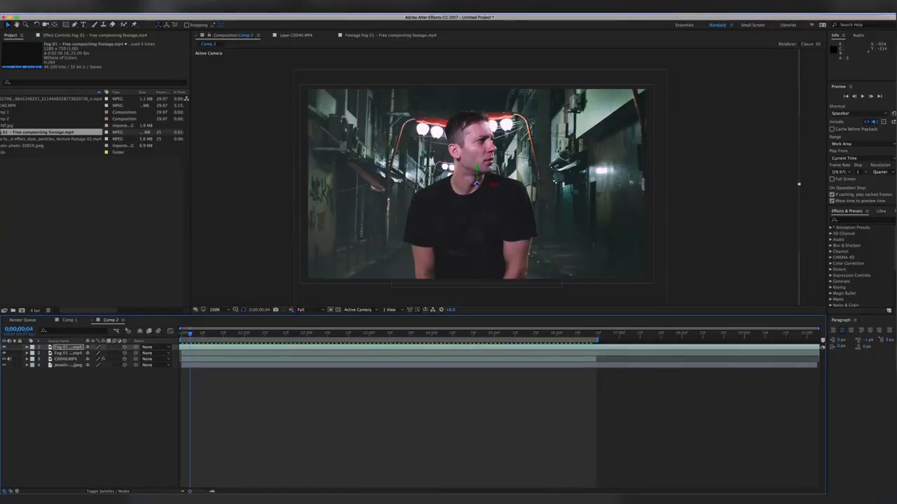
# Step: Apply the Curves color correction effect to the C0040.MP4 layer
pyautogui.click(151, 6)
pyautogui.moveTo(179, 77)
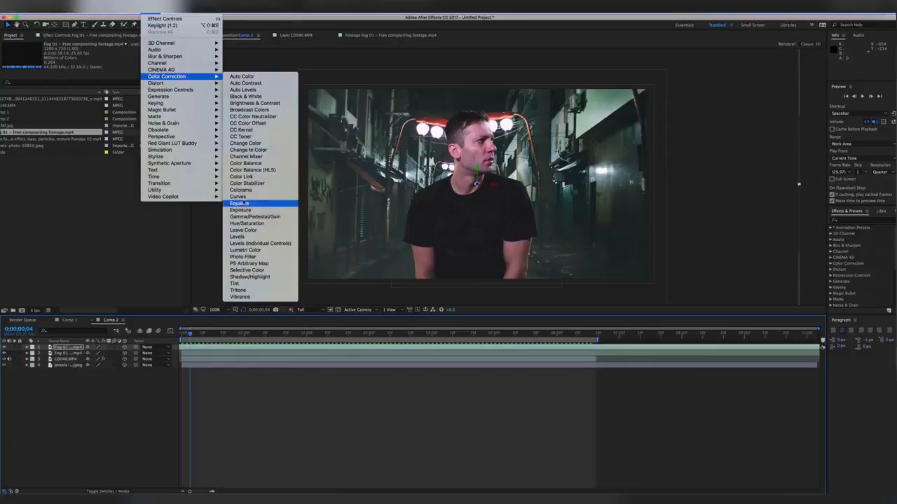
pyautogui.click(240, 196)
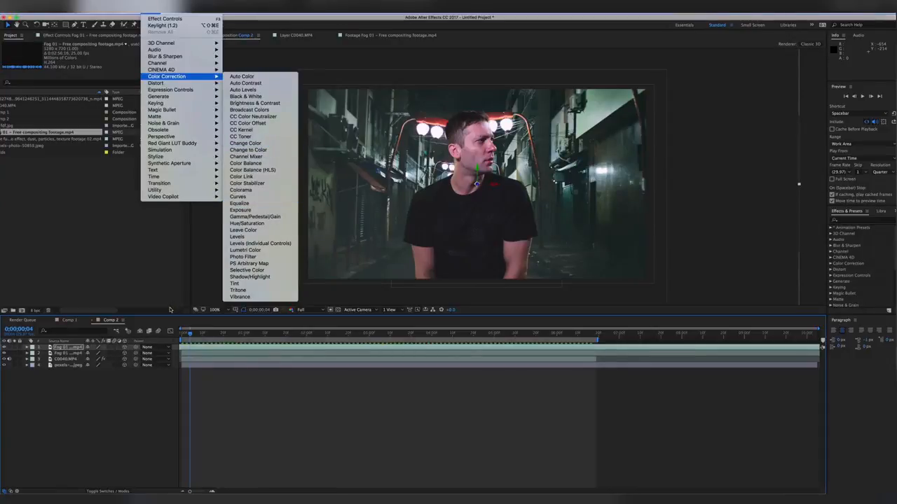
pyautogui.click(68, 359)
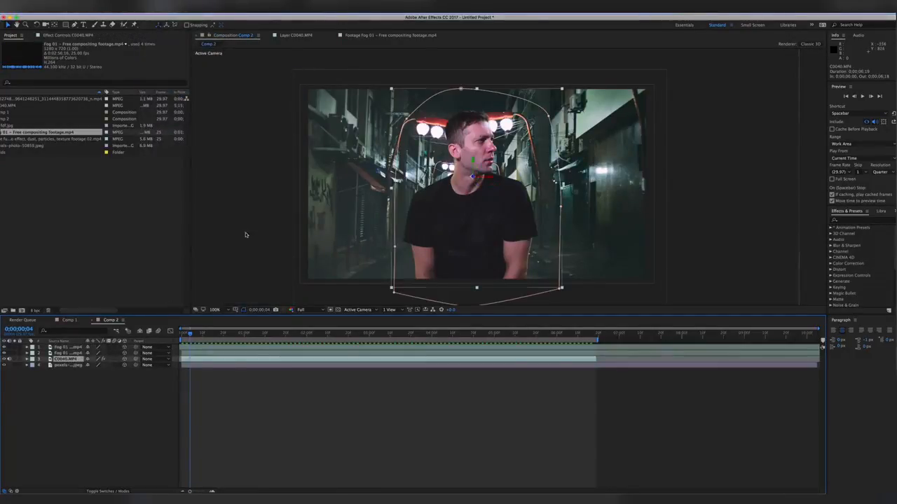
pyautogui.click(9, 359)
pyautogui.click(155, 13)
pyautogui.moveTo(169, 78)
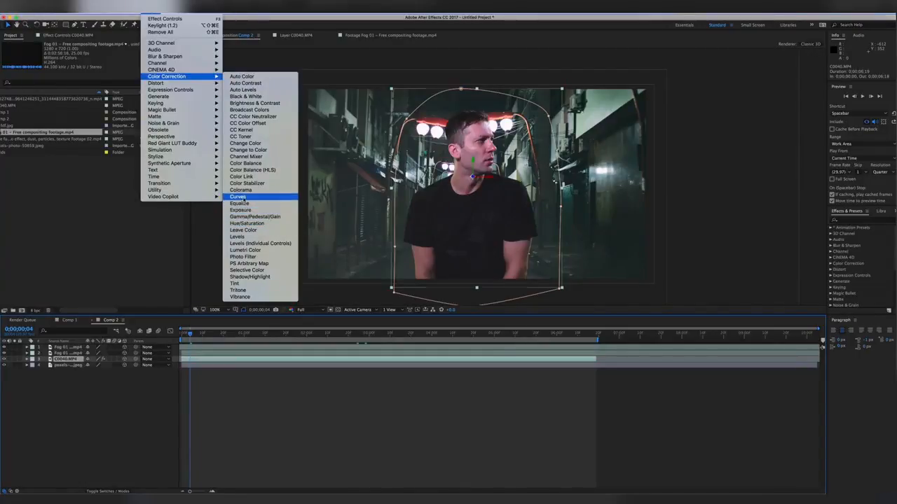
pyautogui.click(255, 197)
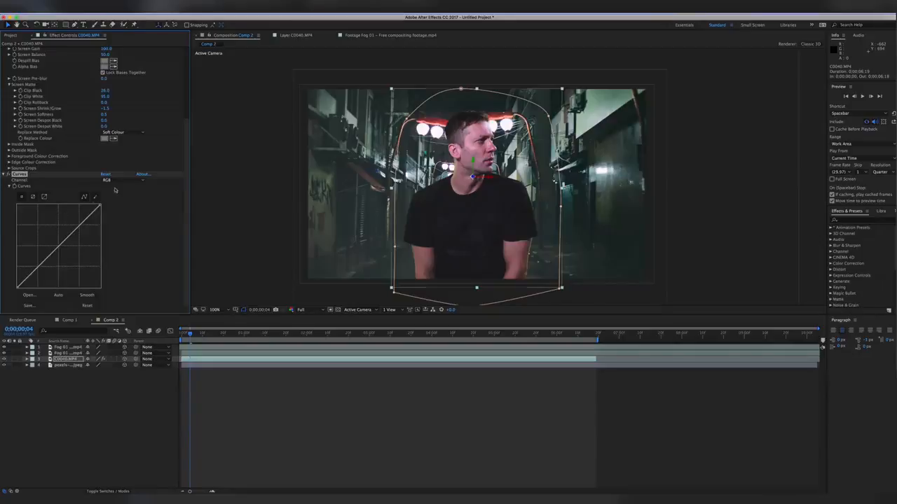
# Step: Adjust the shadows on the subject's RGB curve and pull the Red channel's midtones down slightly
pyautogui.moveTo(35, 269); pyautogui.dragTo(37, 269)
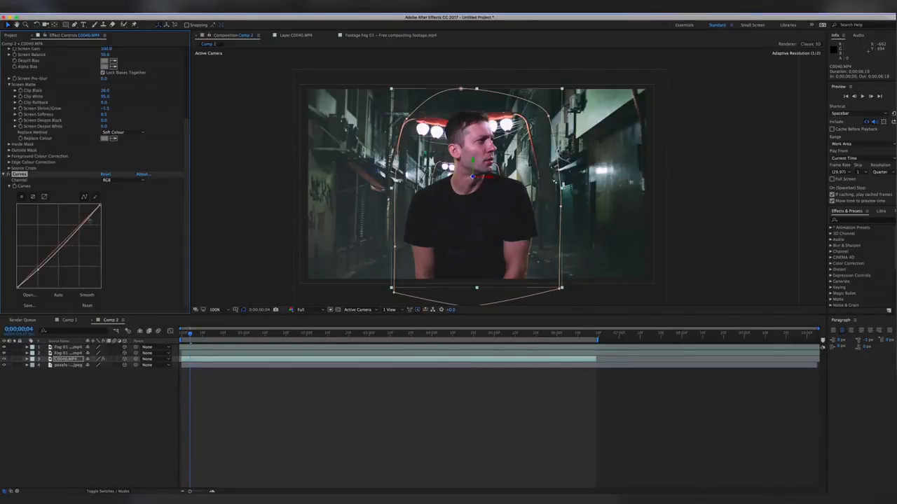
pyautogui.click(117, 181)
pyautogui.click(114, 194)
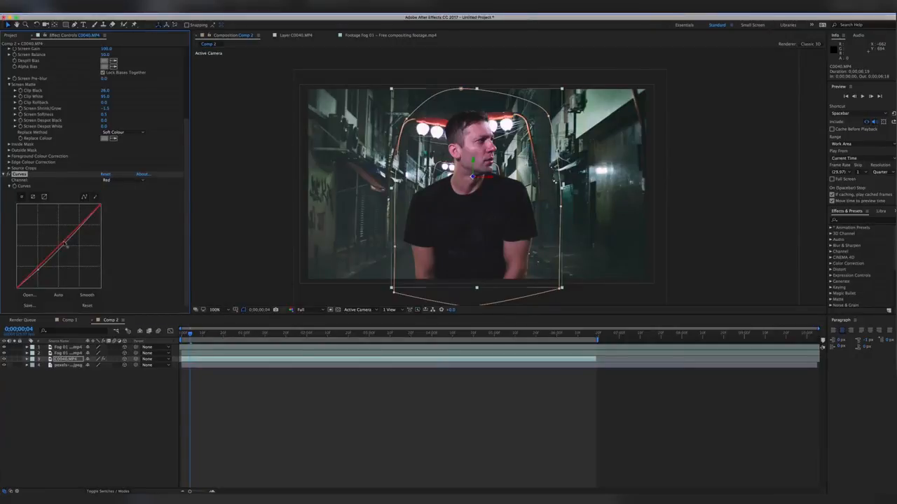
pyautogui.moveTo(64, 244); pyautogui.dragTo(67, 249)
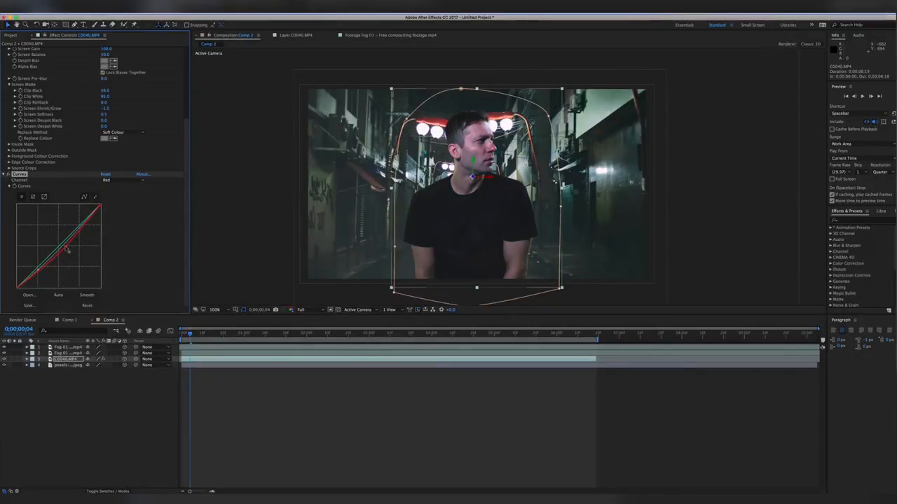
# Step: Nudge the Green channel's midtones up slightly and lower the Blue channel's midtones in the subject's Curves effect
pyautogui.click(122, 180)
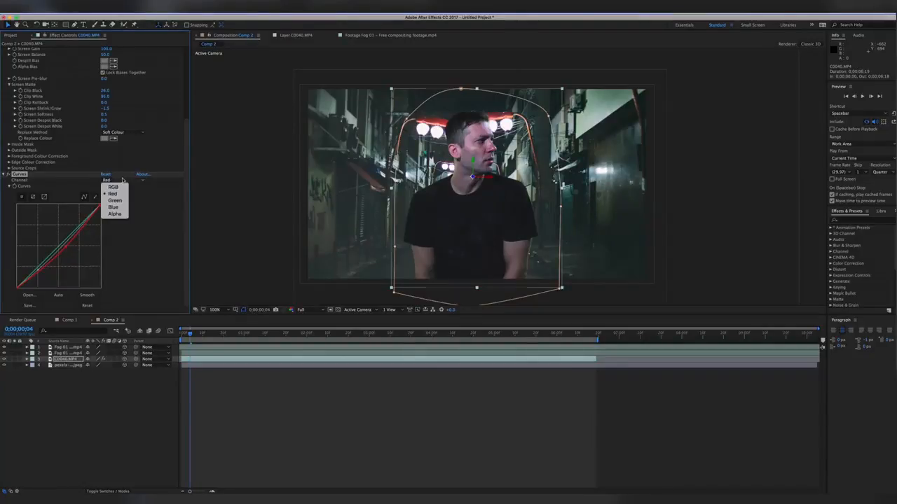
pyautogui.click(117, 196)
pyautogui.moveTo(65, 243); pyautogui.dragTo(62, 243)
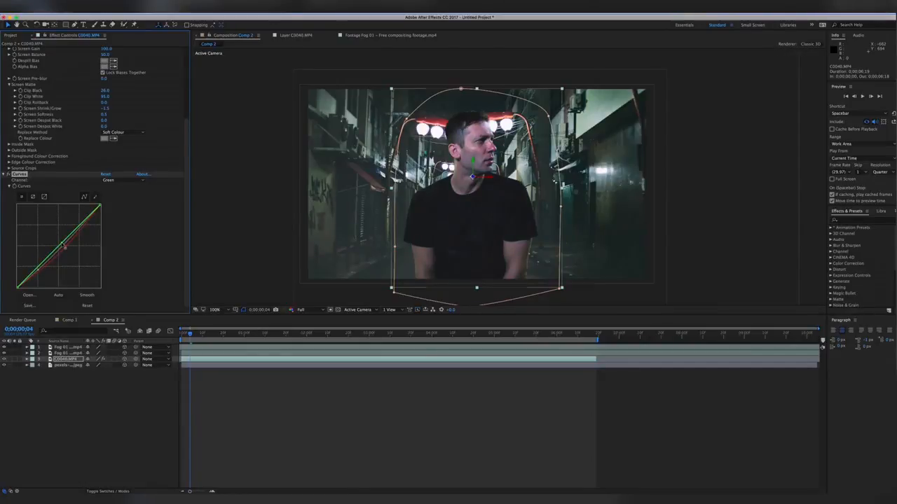
pyautogui.moveTo(62, 244); pyautogui.dragTo(61, 243)
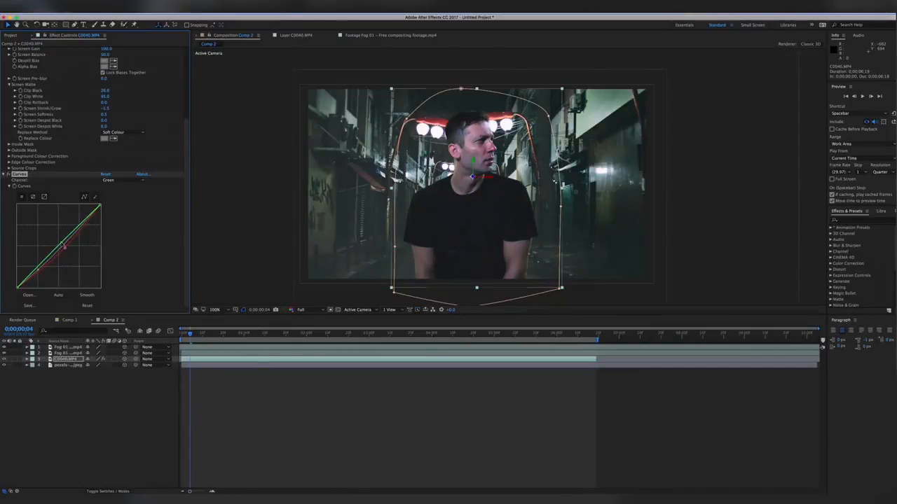
pyautogui.click(114, 181)
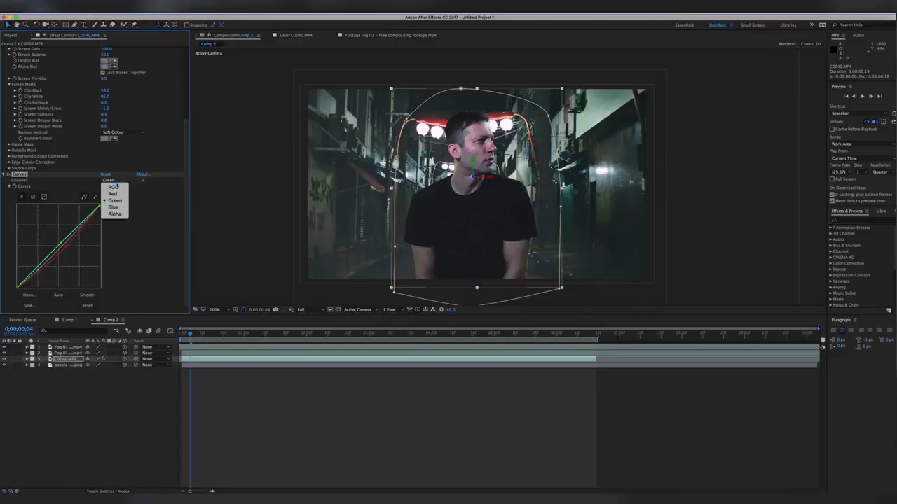
pyautogui.click(114, 205)
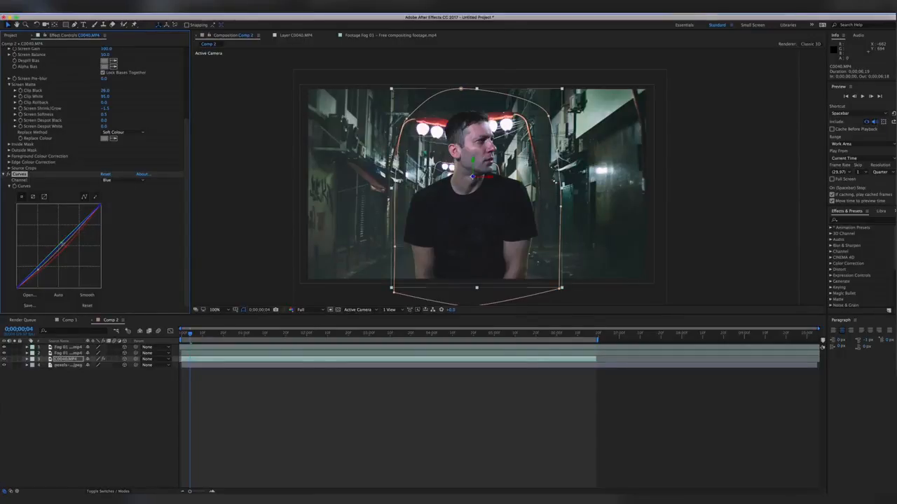
pyautogui.moveTo(62, 243); pyautogui.dragTo(66, 251)
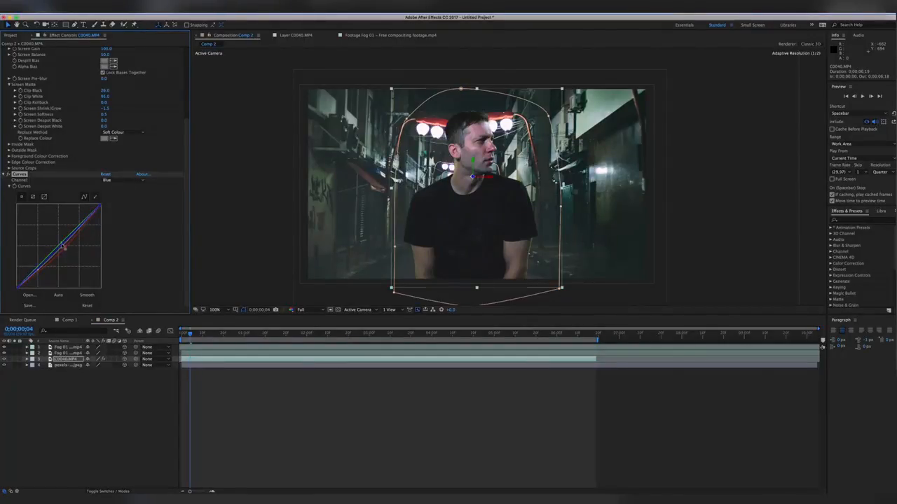
# Step: Compare the subject with and without Curves, then inspect the color match up close at 0;00;03;07
pyautogui.click(9, 175)
pyautogui.click(9, 175)
pyautogui.moveTo(311, 336); pyautogui.dragTo(383, 334)
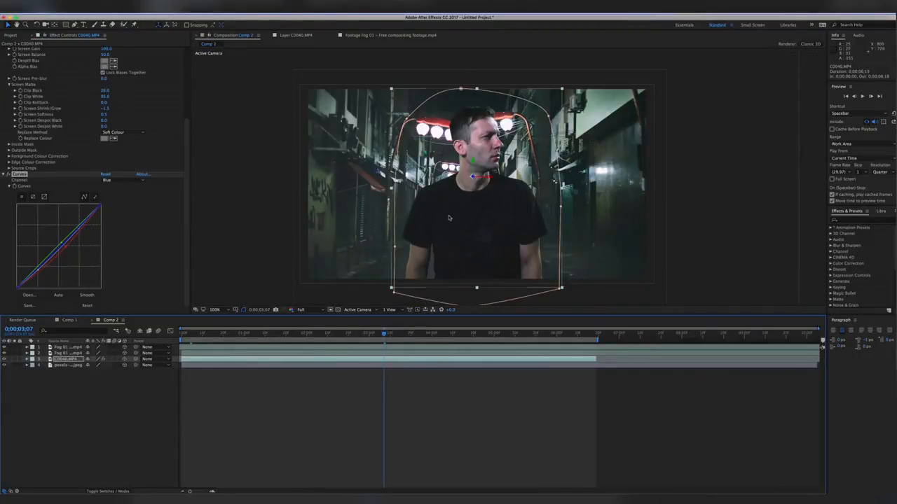
pyautogui.press('.')
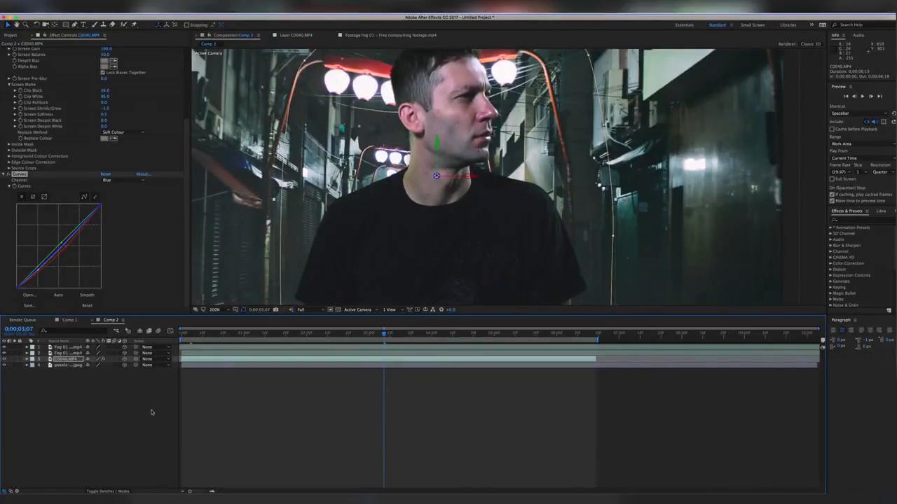
# Step: Collapse the Curves, Selective Color and Keylight settings on the C0040.MP4 layer
pyautogui.click(7, 174)
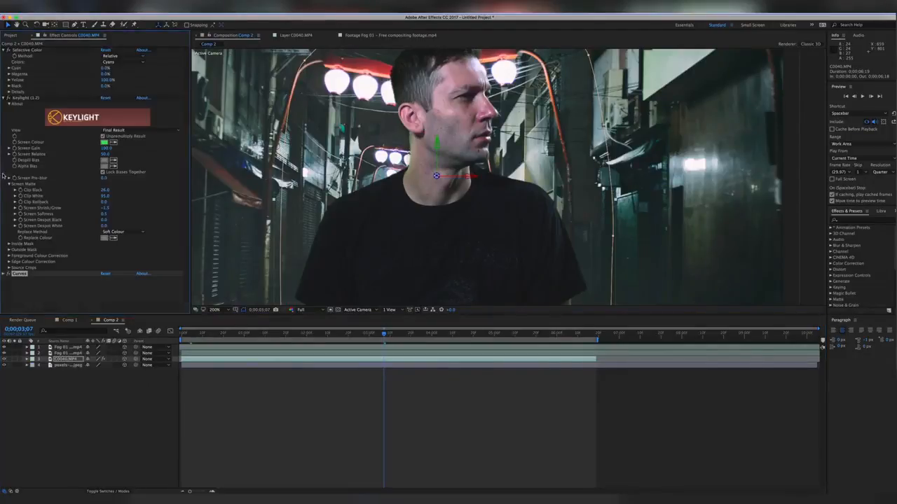
pyautogui.click(5, 50)
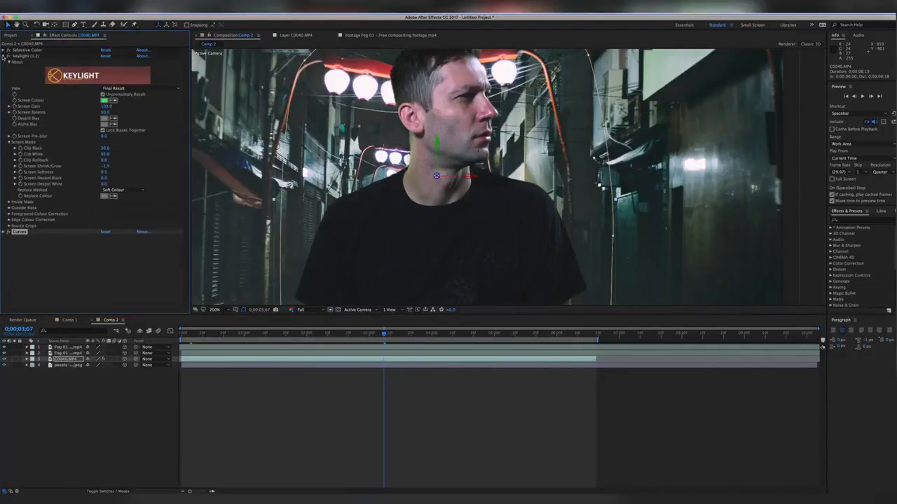
pyautogui.click(5, 55)
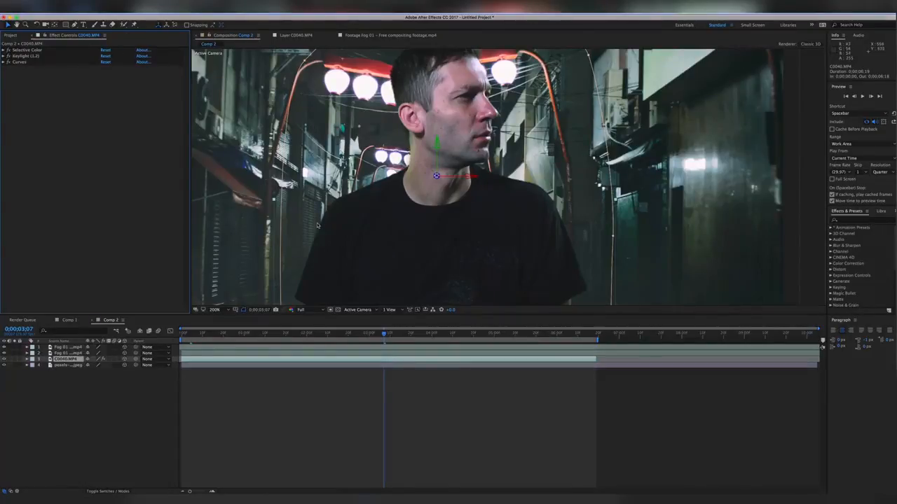
# Step: Apply the Advanced Spill Suppressor keying effect to the C0040.MP4 layer
pyautogui.click(150, 14)
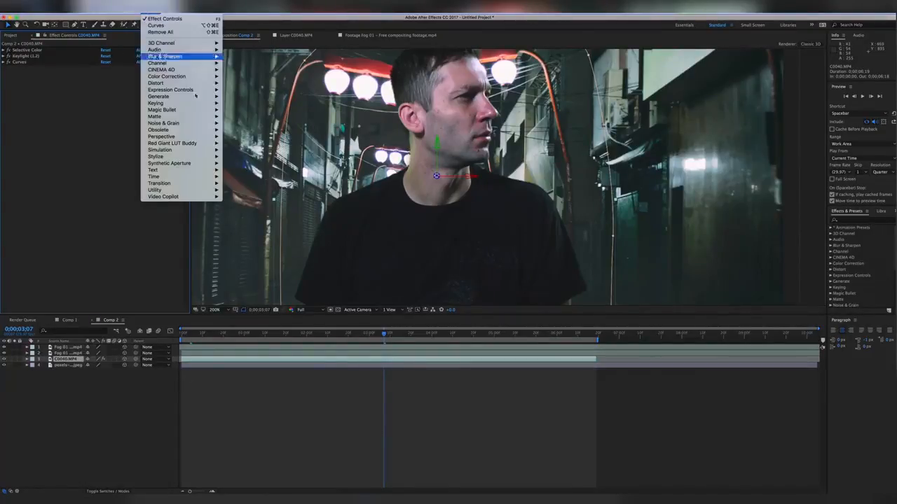
pyautogui.moveTo(188, 104)
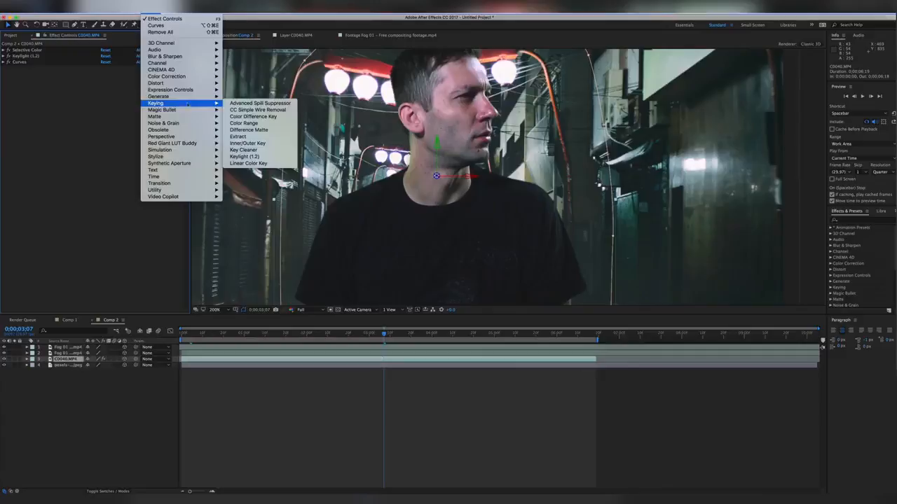
pyautogui.click(254, 105)
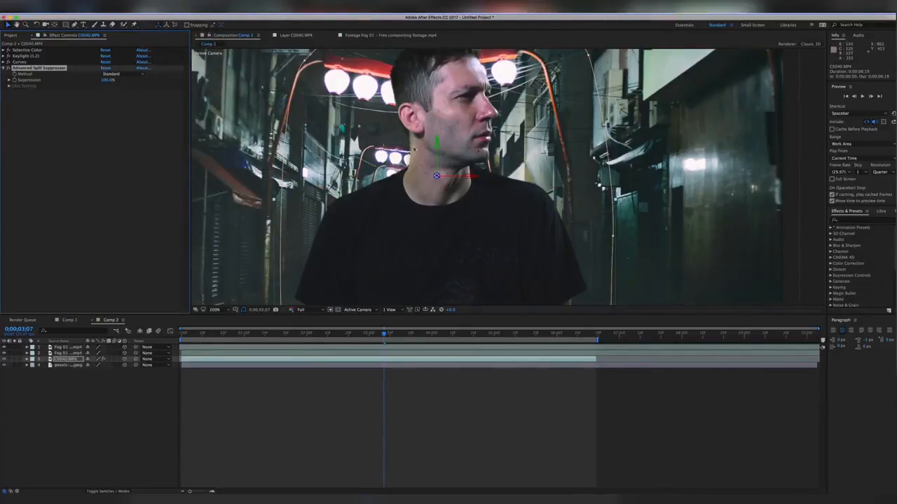
pyautogui.moveTo(419, 160)
pyautogui.mouseDown()
pyautogui.moveTo(479, 83)
pyautogui.moveTo(416, 154)
pyautogui.mouseUp()
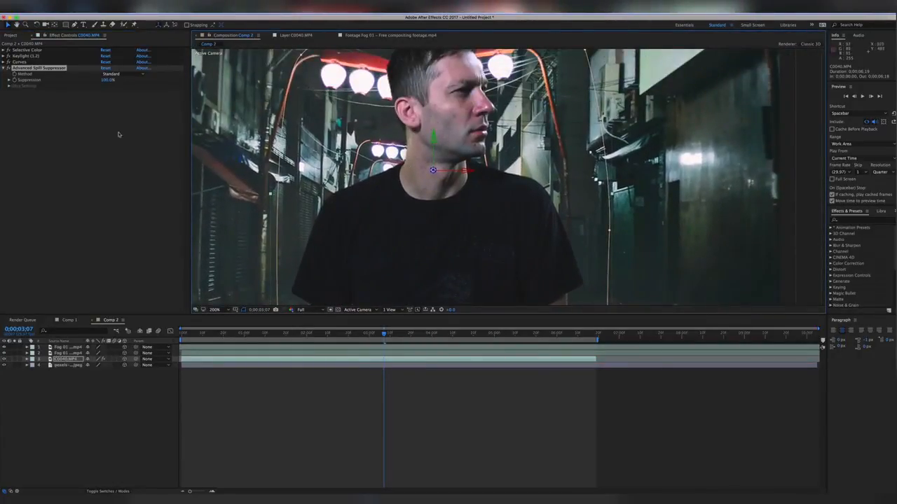
# Step: Set the spill suppressor's method to Ultra and raise its tolerance
pyautogui.click(119, 74)
pyautogui.click(115, 88)
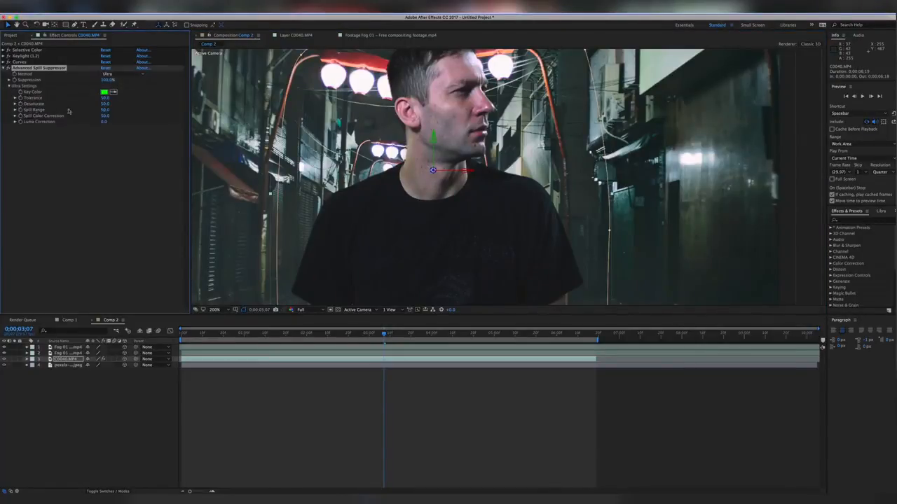
pyautogui.moveTo(106, 98); pyautogui.dragTo(109, 98)
# Step: Examine the spill along the subject's neck and jaw up close, and collapse the Advanced Spill Suppressor settings
pyautogui.moveTo(470, 74); pyautogui.dragTo(426, 134)
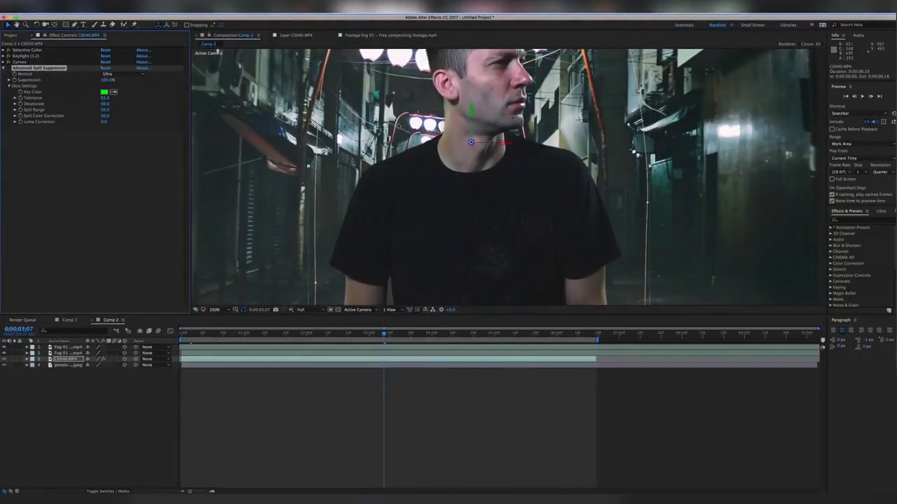
pyautogui.scroll(3, 437, 127)
pyautogui.moveTo(362, 125); pyautogui.dragTo(414, 200)
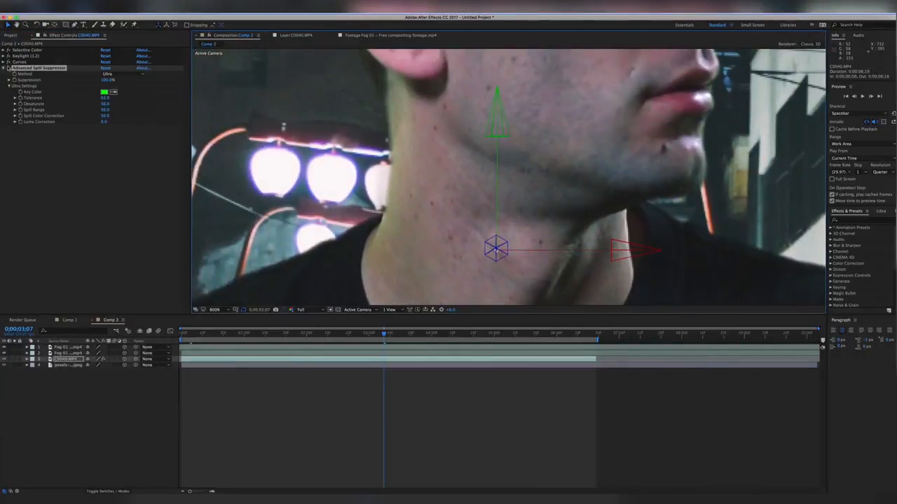
pyautogui.click(7, 68)
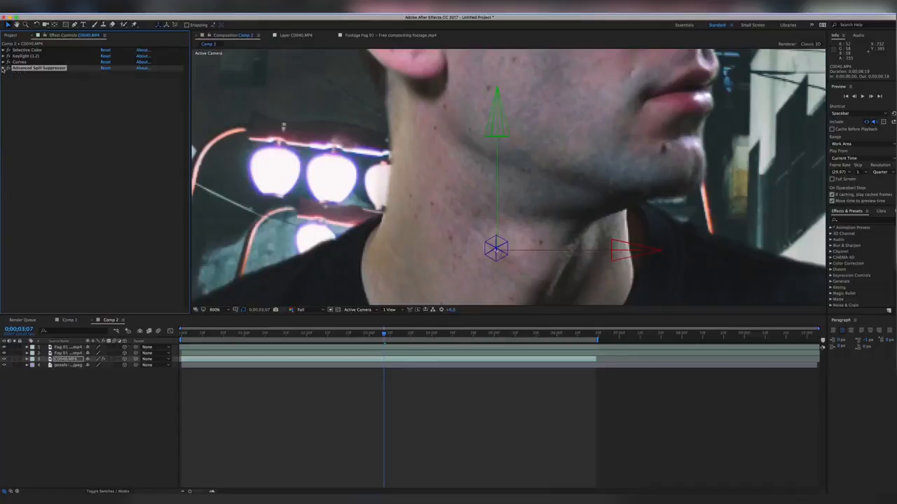
pyautogui.click(61, 117)
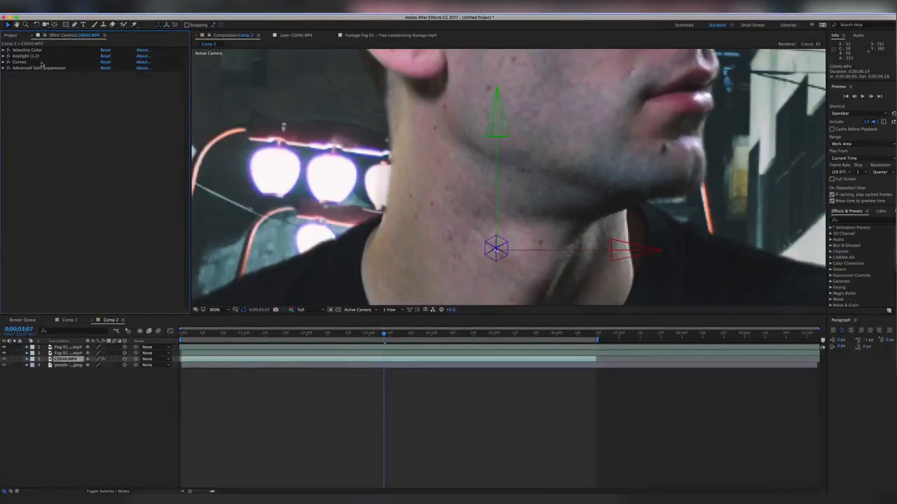
# Step: Return to the full composite and scrub through the timeline to review the subject at other frames
pyautogui.press('/')
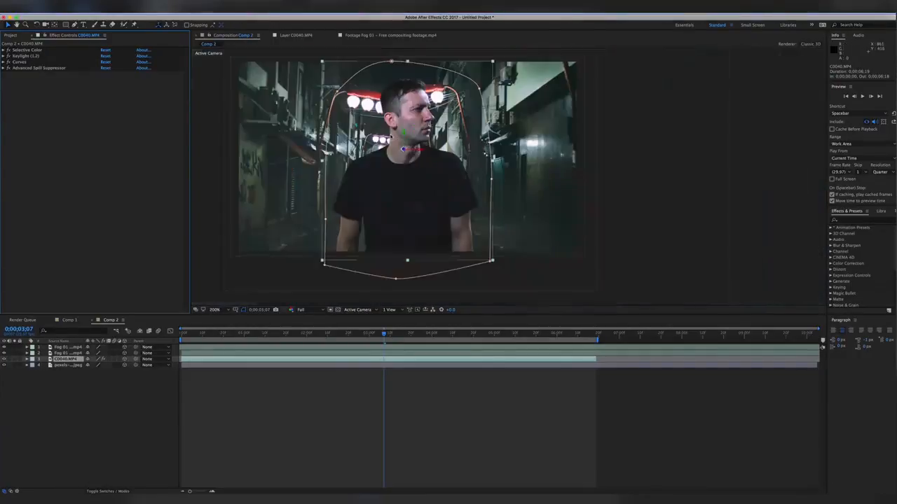
pyautogui.click(202, 165)
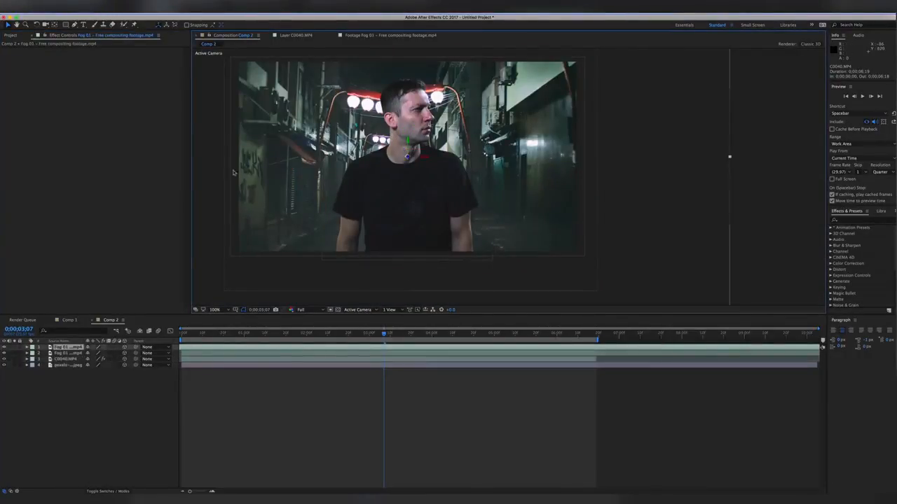
pyautogui.moveTo(337, 172); pyautogui.dragTo(434, 183)
pyautogui.moveTo(404, 333); pyautogui.dragTo(489, 334)
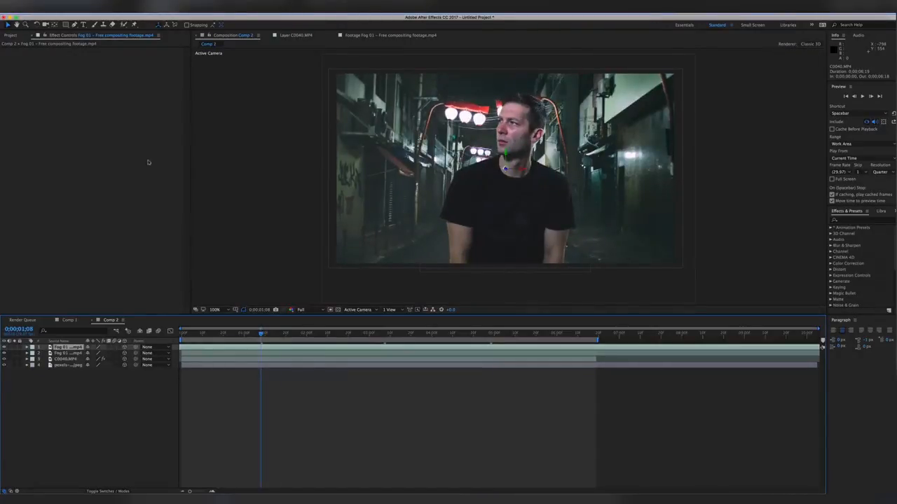
# Step: Add a new adjustment layer above all the layers in Comp 2
pyautogui.click(131, 13)
pyautogui.moveTo(168, 19)
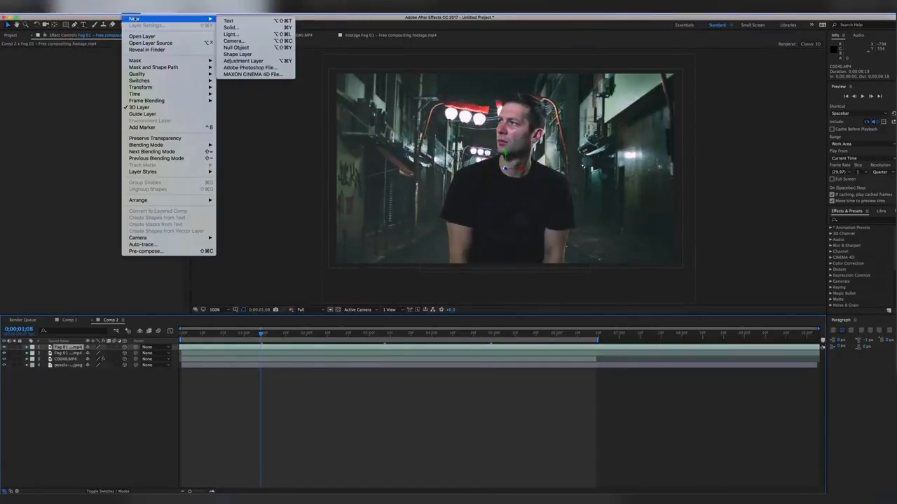
pyautogui.click(244, 62)
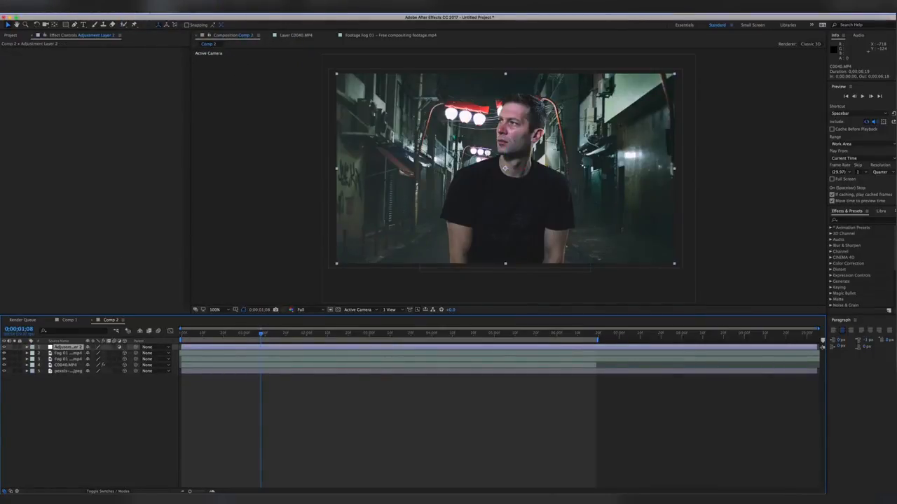
# Step: Apply the Magic Bullet Looks effect to the new adjustment layer in Comp 2
pyautogui.click(152, 6)
pyautogui.moveTo(185, 96)
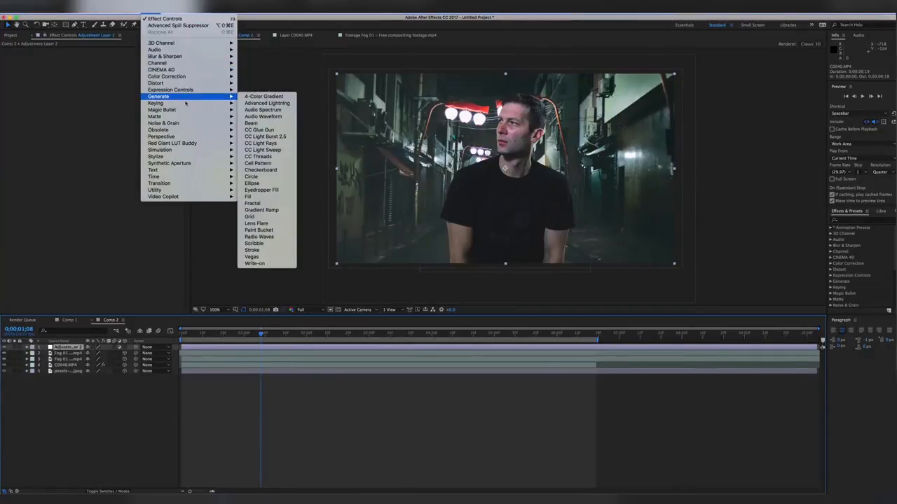
pyautogui.moveTo(187, 112)
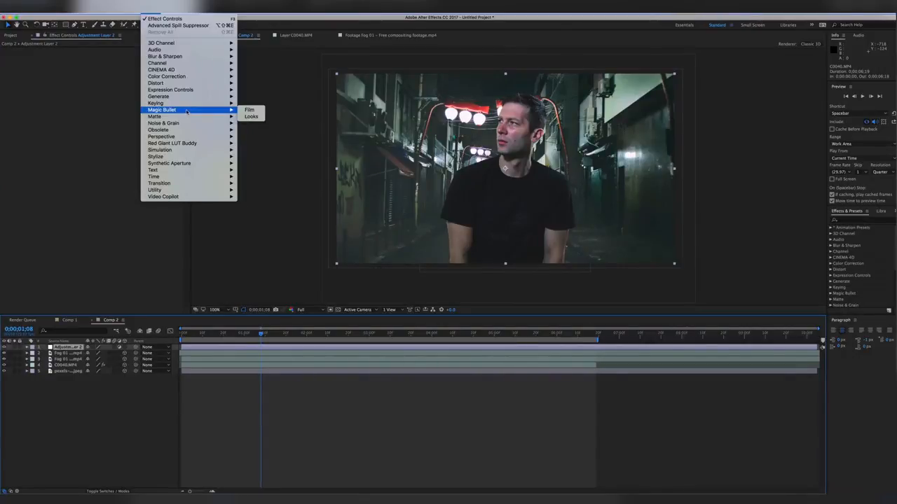
pyautogui.click(254, 117)
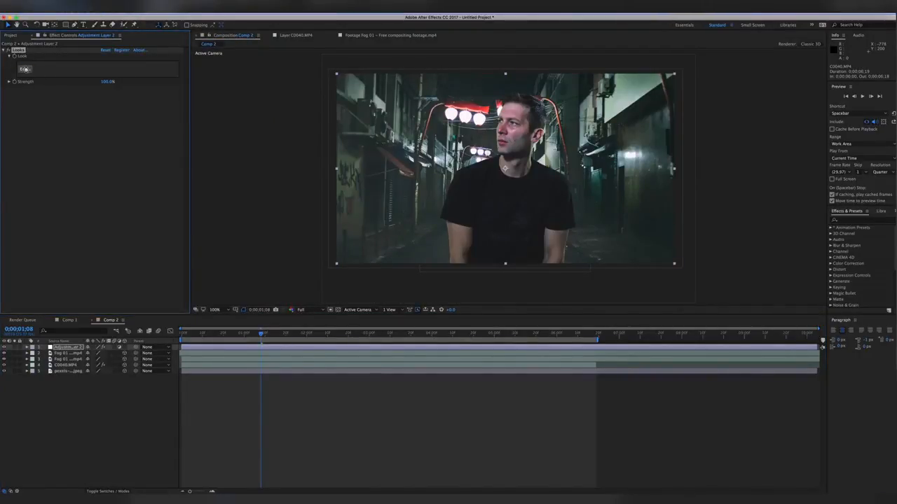
# Step: Try the Classic Investigative look, choose the Relight look from the People presets instead, and shift its Spot Fill light slightly on the subject
pyautogui.click(24, 69)
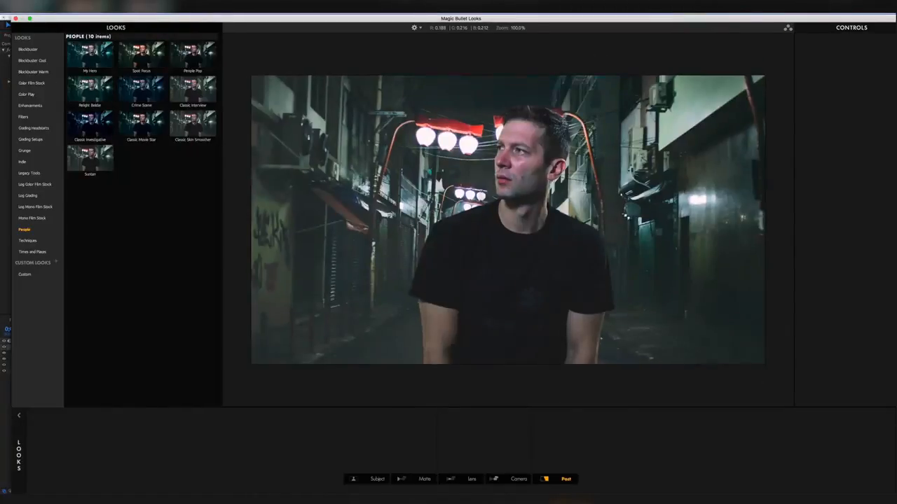
pyautogui.click(90, 91)
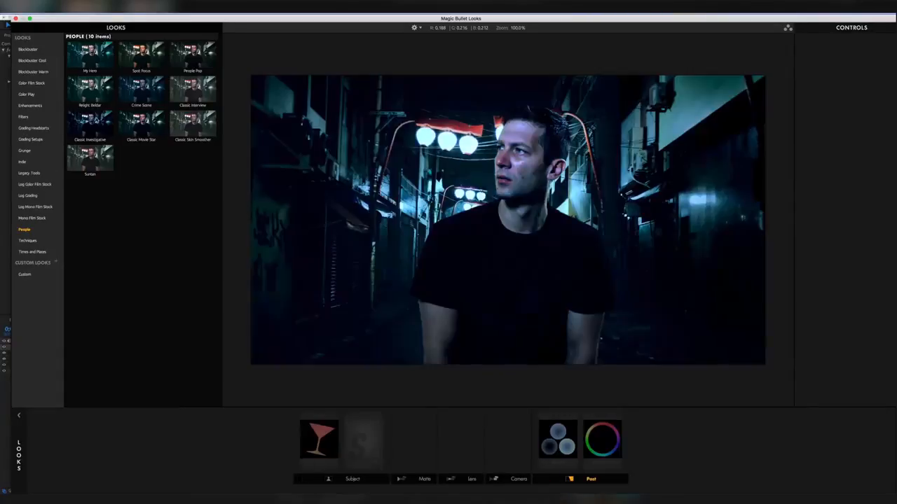
pyautogui.click(108, 113)
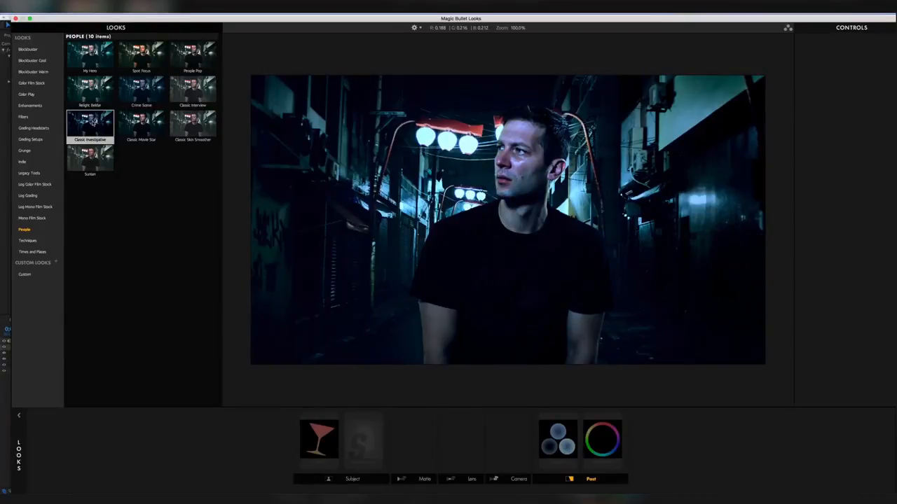
pyautogui.click(97, 92)
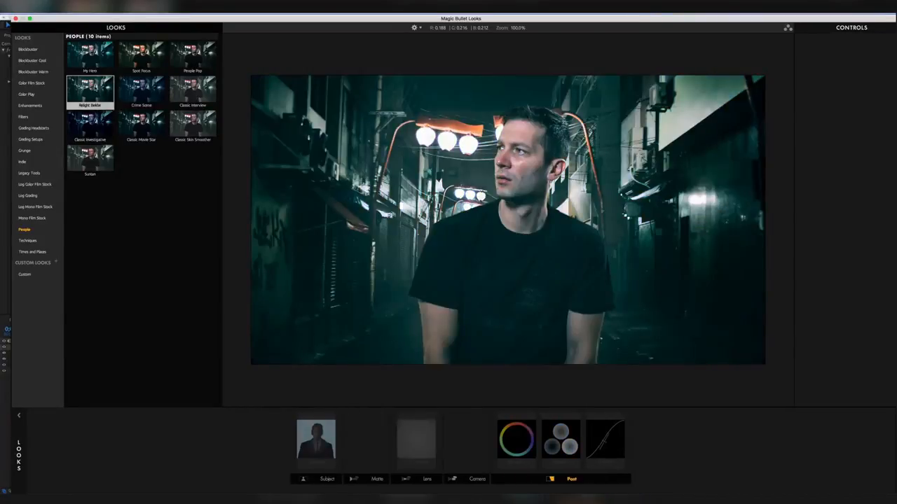
pyautogui.click(316, 439)
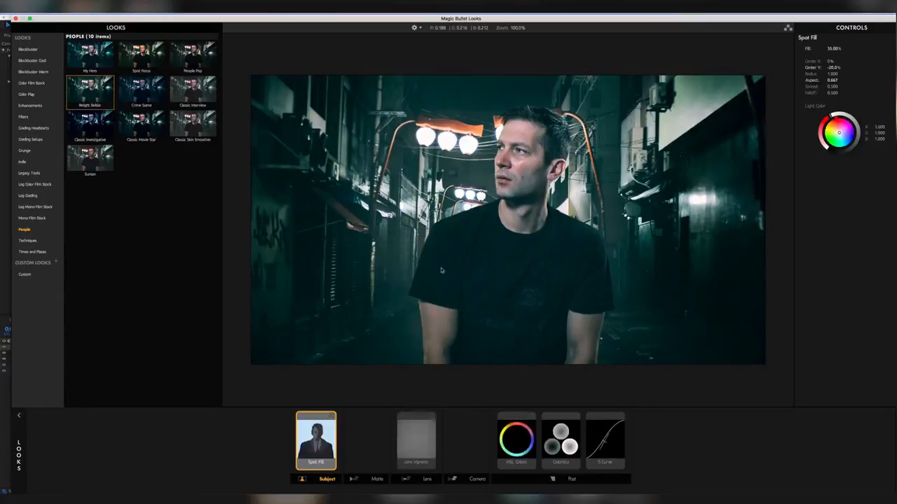
pyautogui.moveTo(522, 206); pyautogui.dragTo(525, 226)
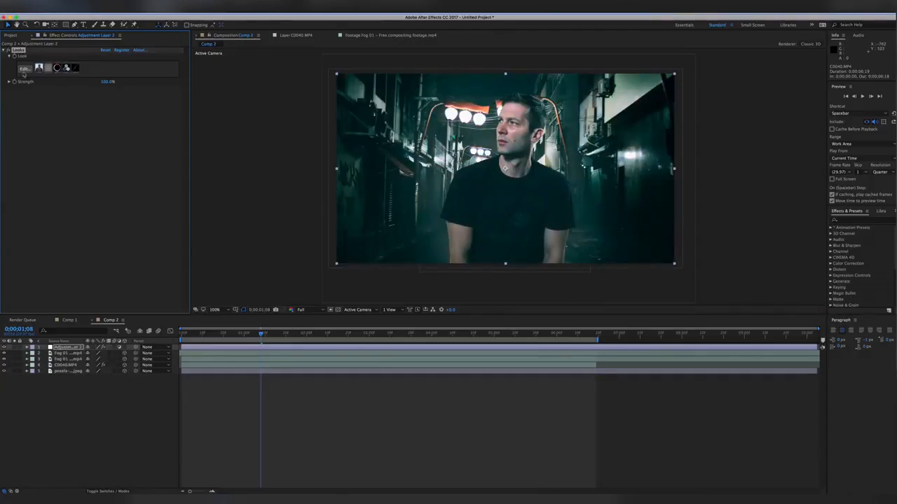
# Step: Compare the composite with the look off and on, and lower the Looks strength to 46%
pyautogui.click(9, 51)
pyautogui.click(9, 50)
pyautogui.moveTo(107, 81); pyautogui.dragTo(87, 83)
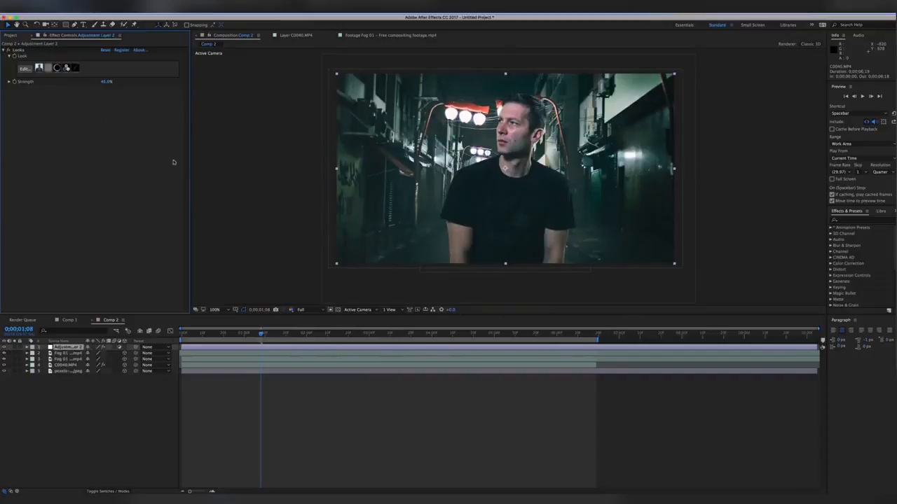
# Step: Add a second Magic Bullet Looks effect to the adjustment layer using the Classic Investigative preset from People
pyautogui.click(129, 13)
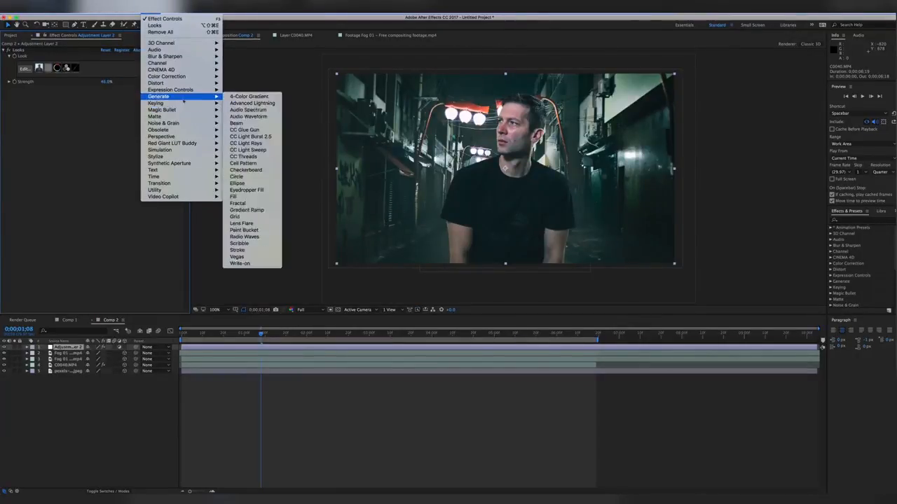
pyautogui.moveTo(174, 112)
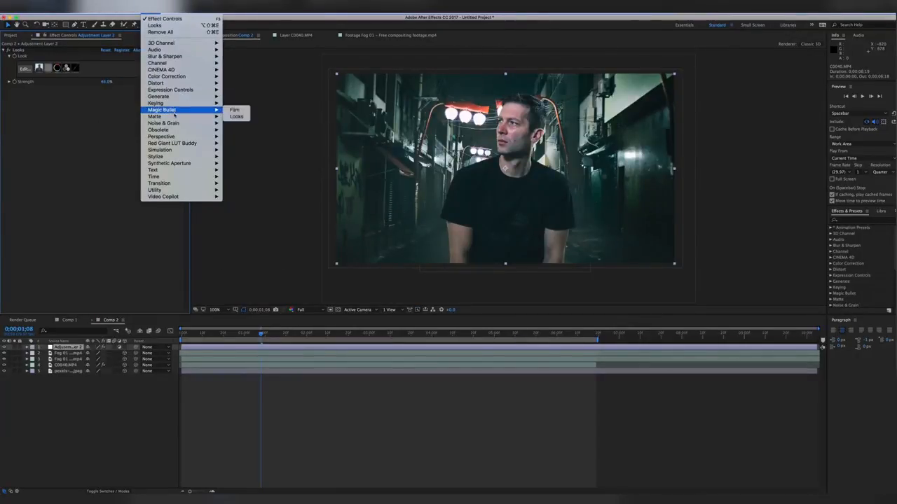
pyautogui.click(242, 117)
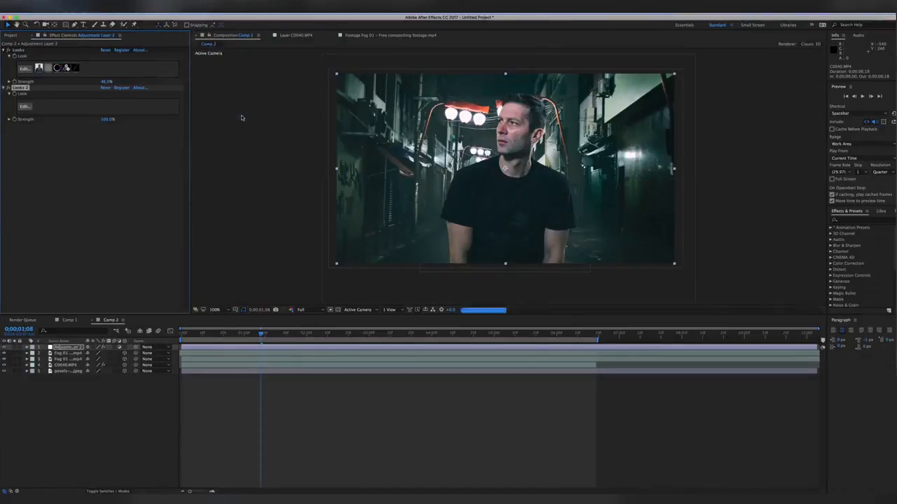
pyautogui.click(26, 107)
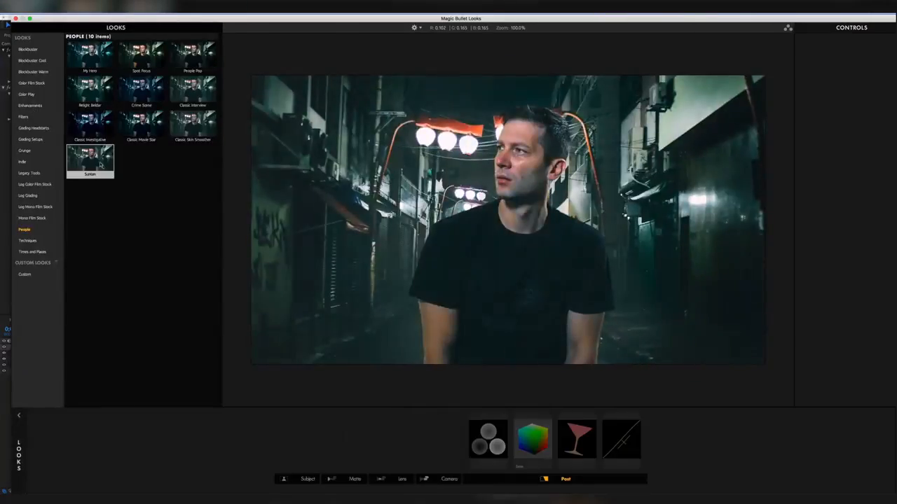
pyautogui.click(100, 131)
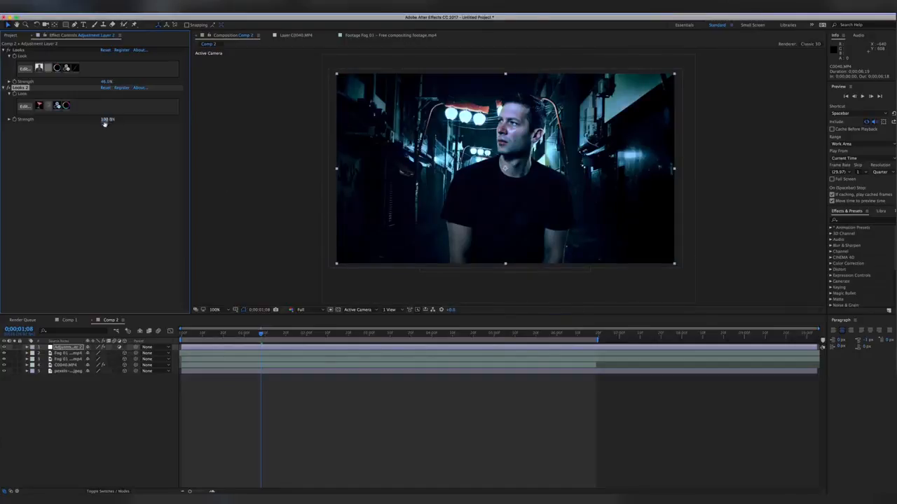
# Step: Set the second look's strength to 33% and compare the composite with both looks off and on
pyautogui.moveTo(107, 119); pyautogui.dragTo(82, 121)
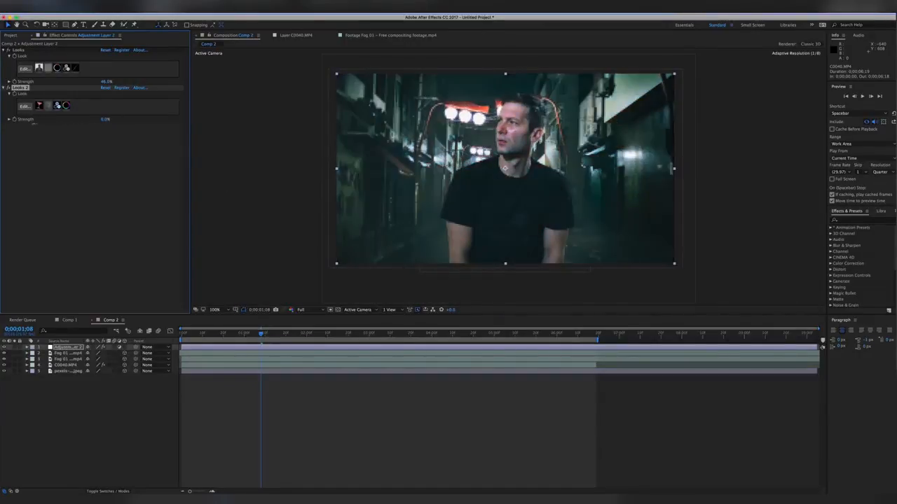
pyautogui.moveTo(107, 119); pyautogui.dragTo(114, 120)
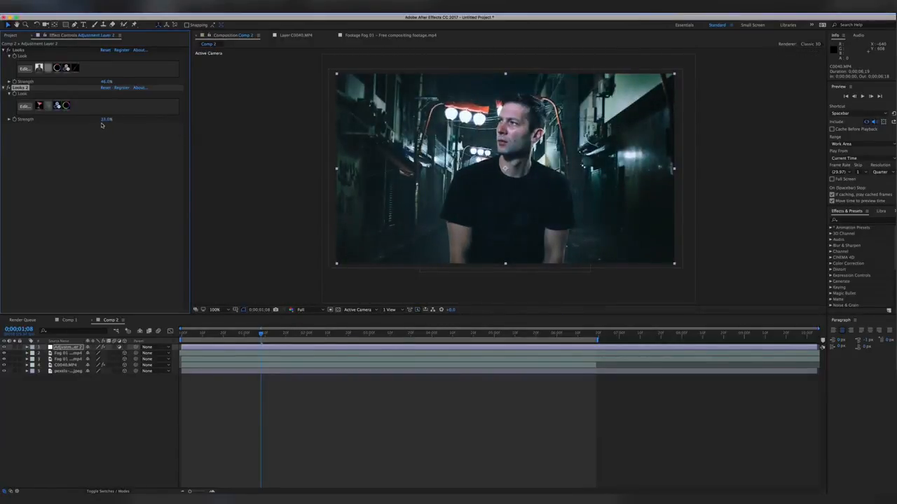
pyautogui.click(8, 89)
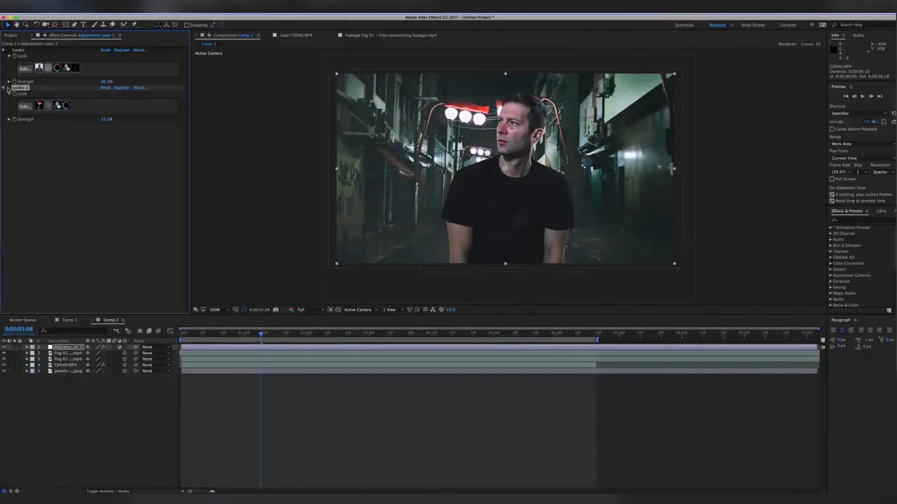
pyautogui.click(7, 88)
pyautogui.click(8, 51)
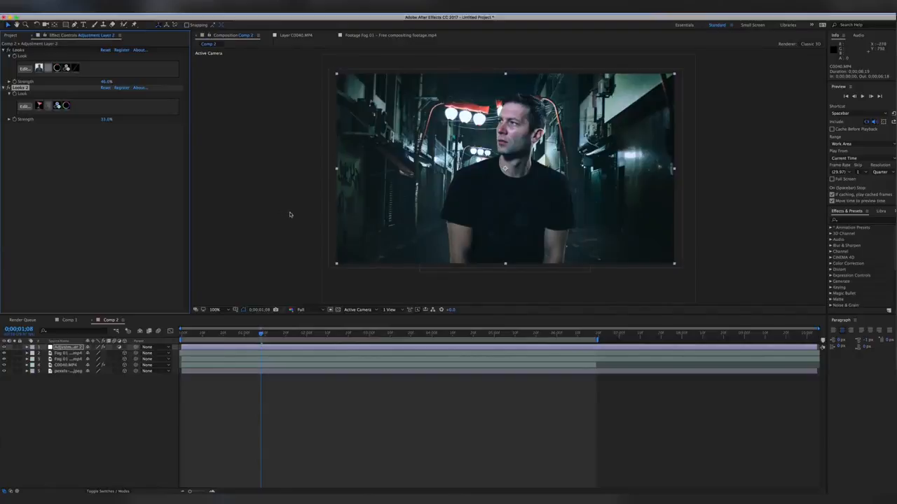
# Step: Preview the graded composite and scrub to about 0;00;02;28 to check the subject at another frame
pyautogui.press('space')
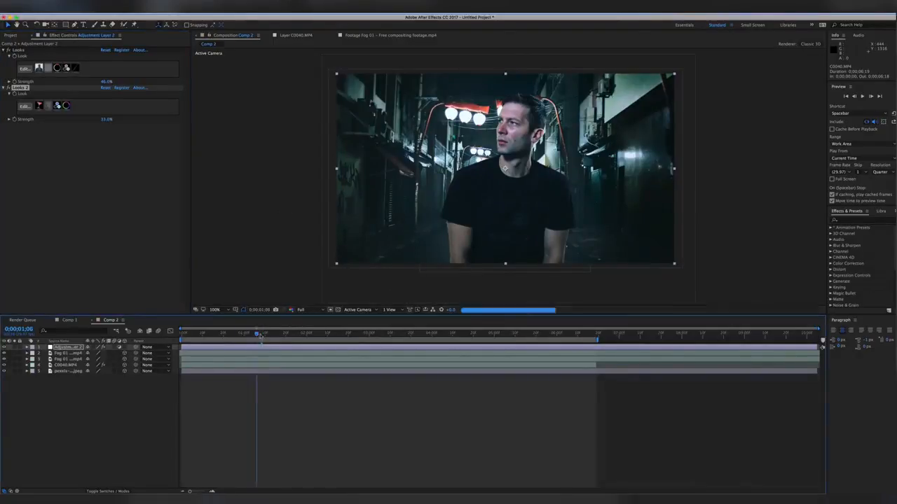
pyautogui.press('space')
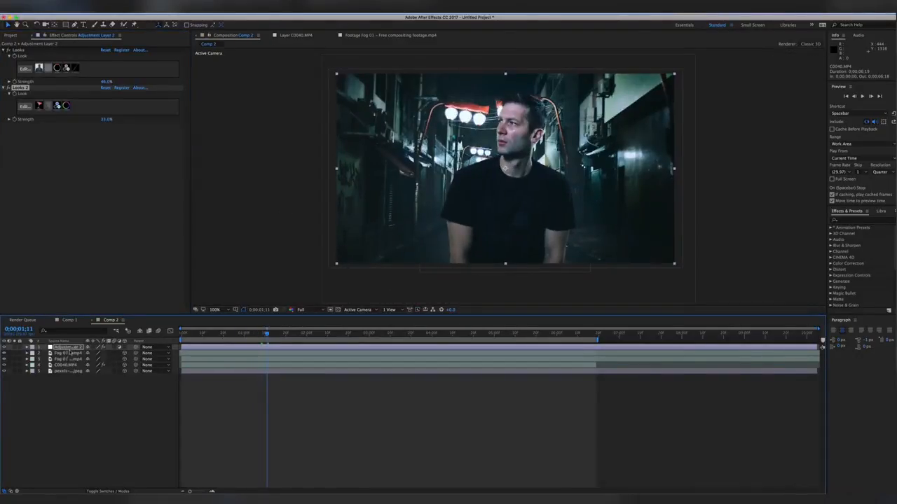
pyautogui.moveTo(278, 334); pyautogui.dragTo(370, 336)
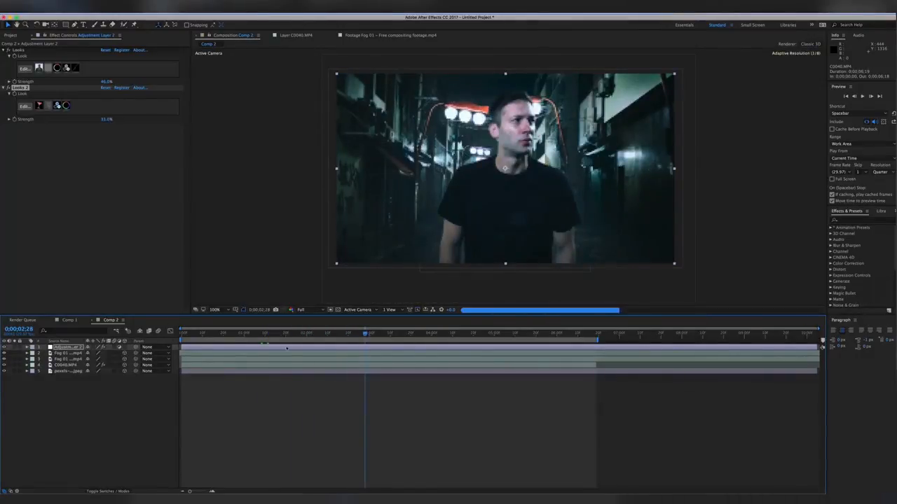
# Step: Show two horizontal views and raise the upper fog layer's opacity to about 41%, collapsing its properties when done
pyautogui.click(69, 354)
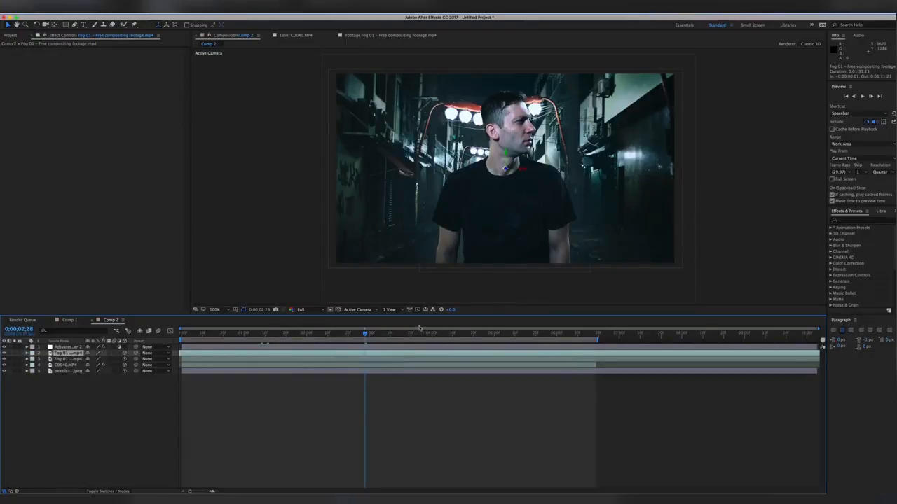
pyautogui.click(394, 311)
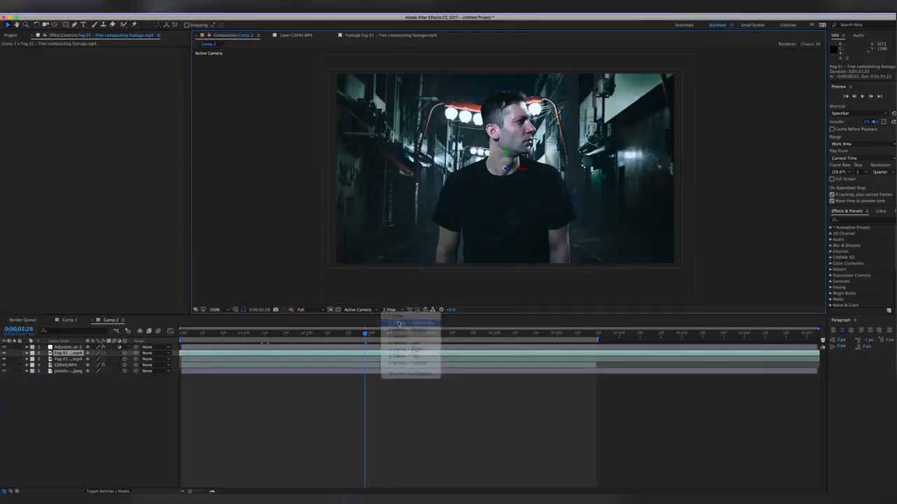
pyautogui.click(399, 323)
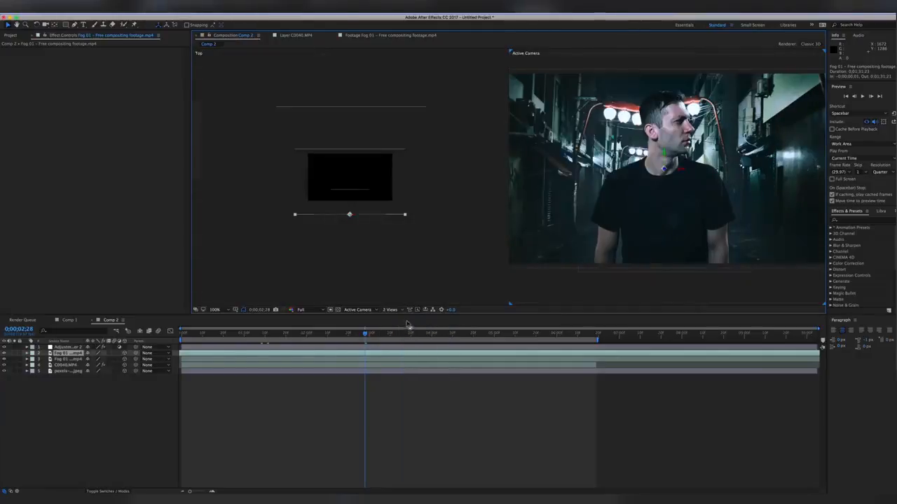
pyautogui.click(28, 353)
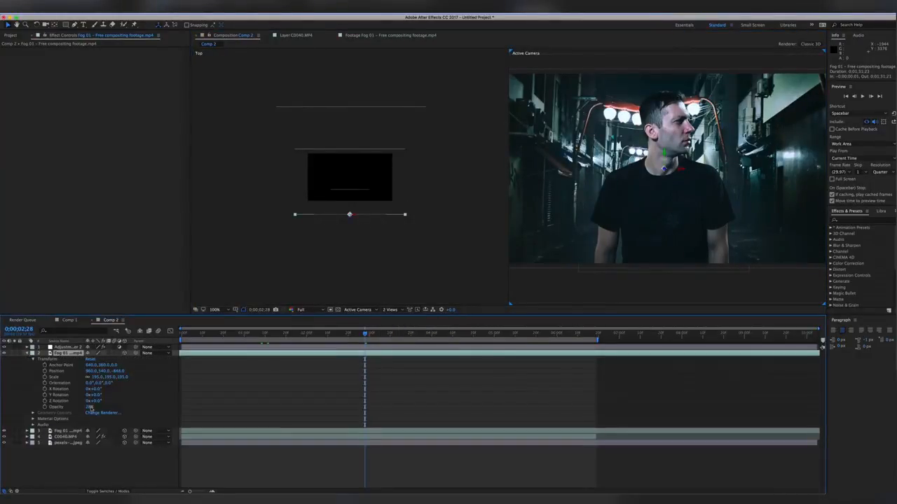
pyautogui.moveTo(90, 408); pyautogui.dragTo(94, 408)
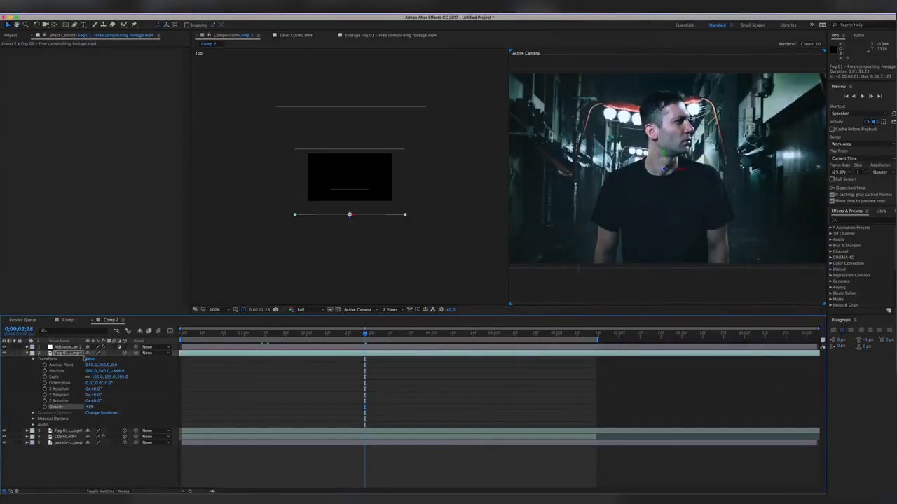
pyautogui.click(27, 353)
# Step: Return the composition viewer to a single Active Camera view showing the whole frame
pyautogui.moveTo(734, 156); pyautogui.dragTo(724, 155)
pyautogui.click(403, 310)
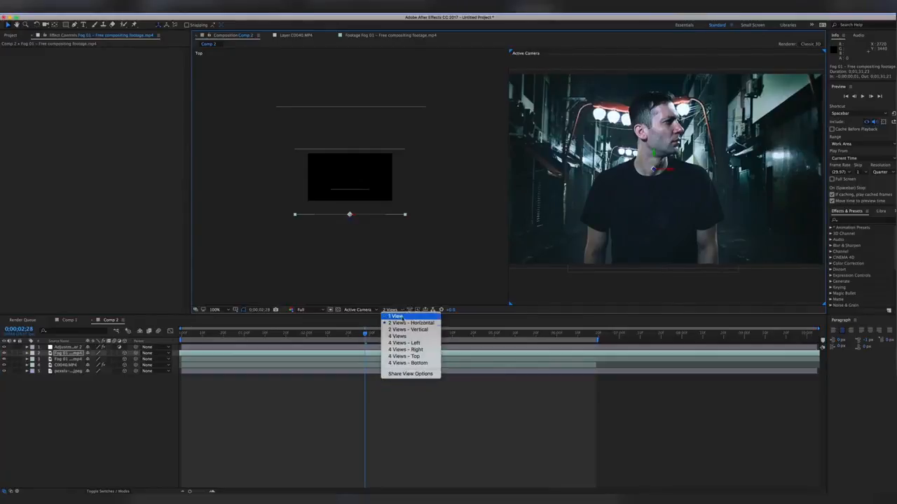
pyautogui.click(409, 314)
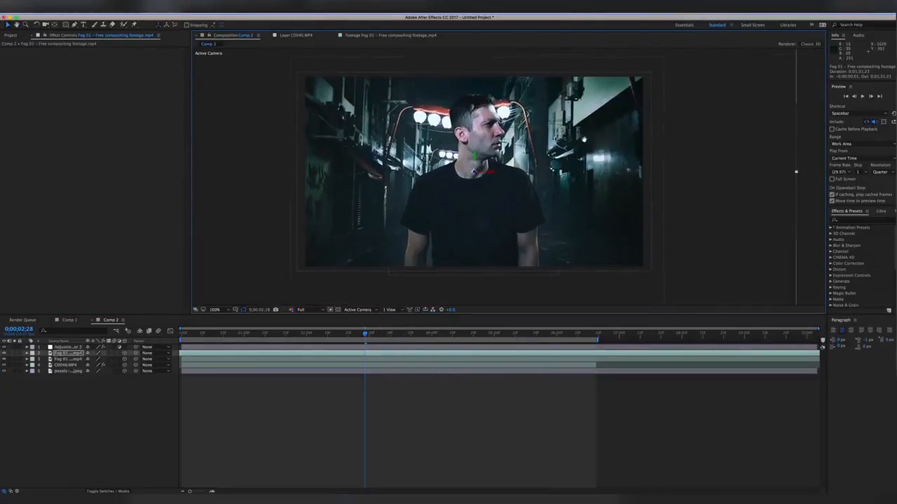
pyautogui.moveTo(583, 144); pyautogui.dragTo(566, 145)
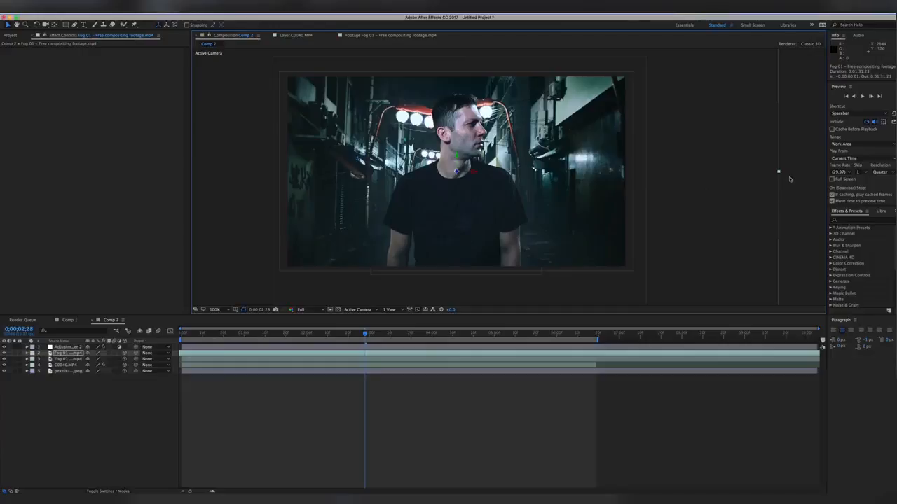
# Step: Play back the graded composite of Comp 2, stop, and review the subject at about 0;00;04;10
pyautogui.click(862, 96)
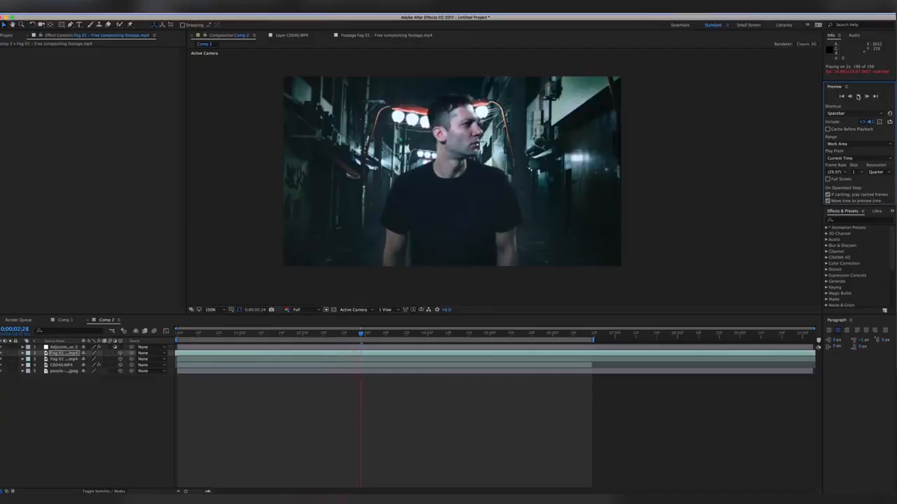
pyautogui.press('space')
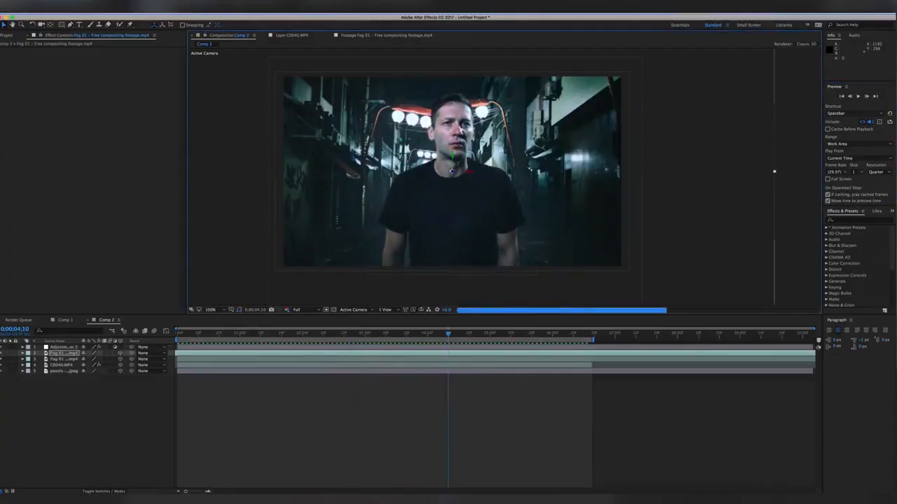
pyautogui.press('space')
pyautogui.moveTo(339, 151); pyautogui.dragTo(371, 152)
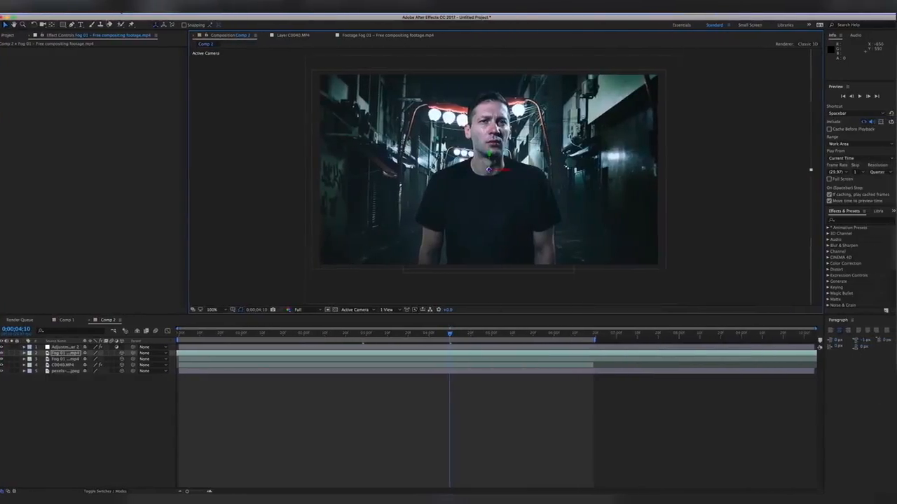
# Step: Look through the project's footage, open the dust and particles texture clip, and scrub through it to review its particles
pyautogui.click(7, 34)
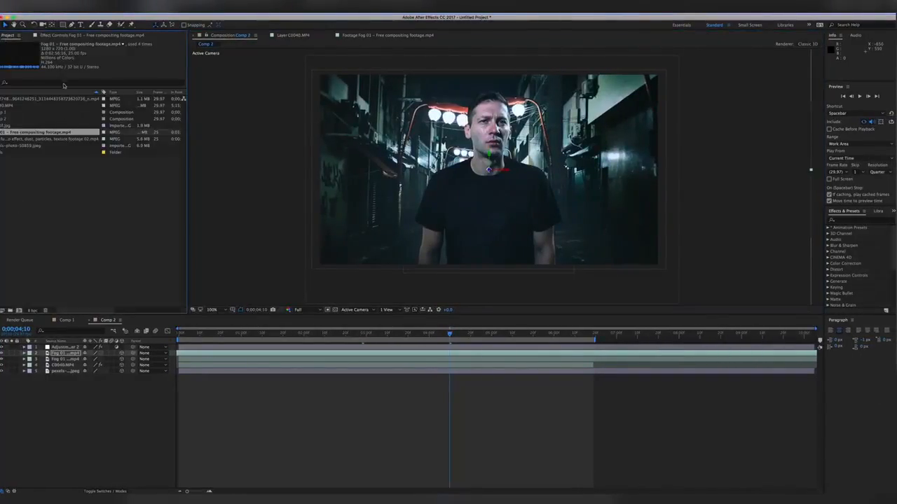
pyautogui.hscroll(-2, 30, 134)
pyautogui.click(20, 100)
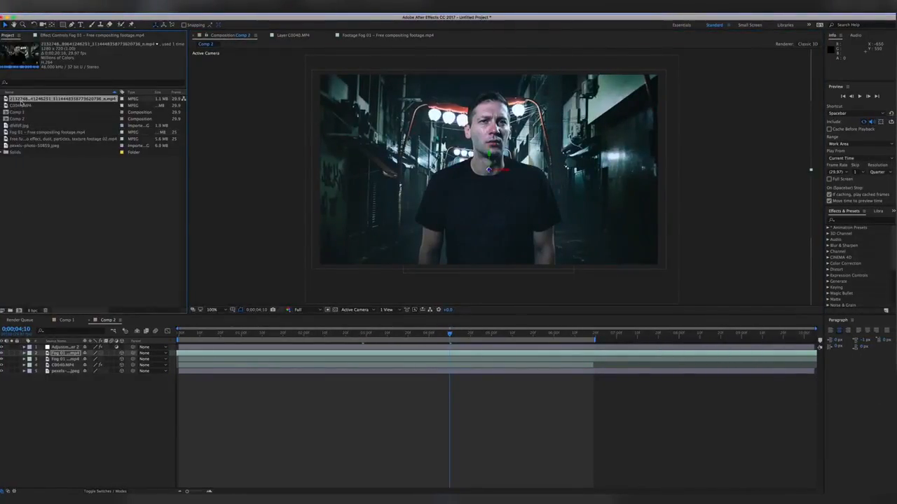
pyautogui.click(20, 107)
pyautogui.click(20, 126)
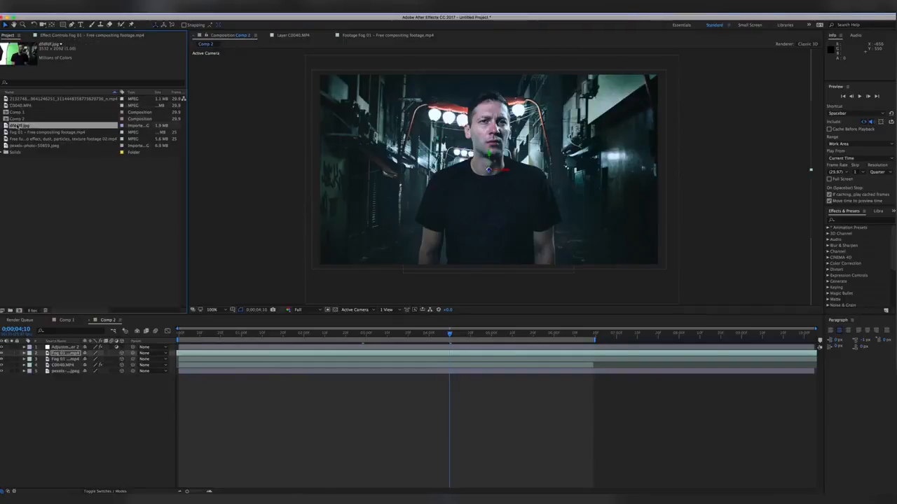
pyautogui.click(22, 132)
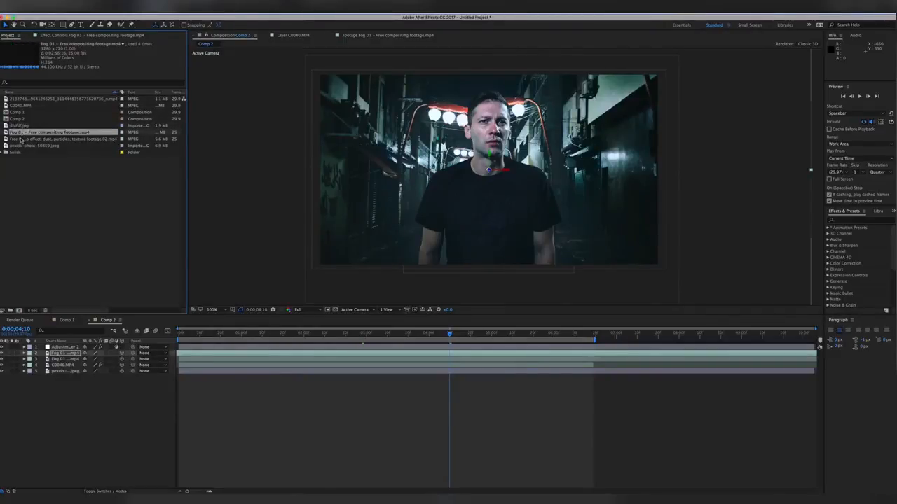
pyautogui.click(23, 140)
pyautogui.doubleClick(24, 140)
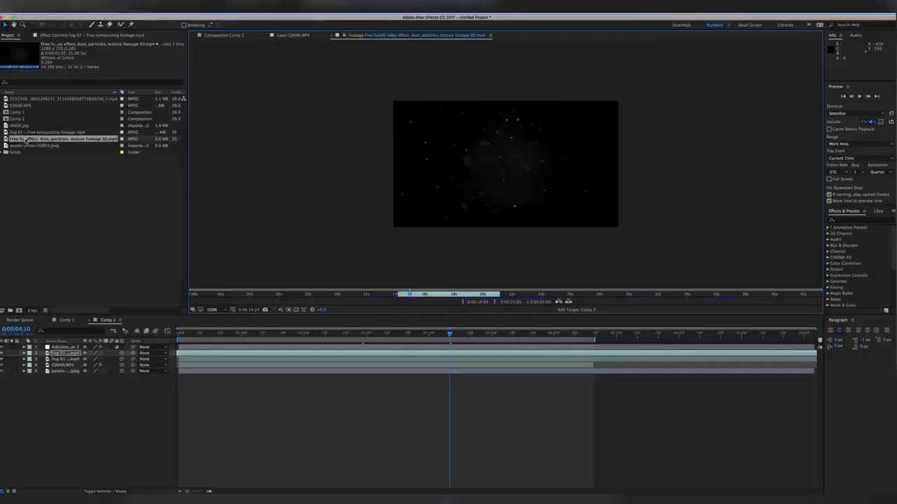
pyautogui.moveTo(365, 295); pyautogui.dragTo(450, 297)
# Step: Add the dust and particles footage to Comp 2 and scale it uniformly to about 178% so it covers the frame
pyautogui.click(250, 391)
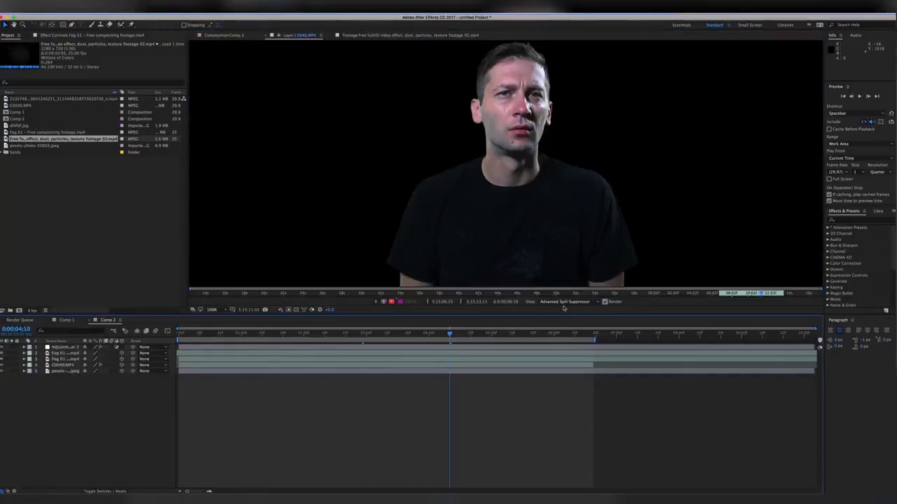
pyautogui.doubleClick(10, 140)
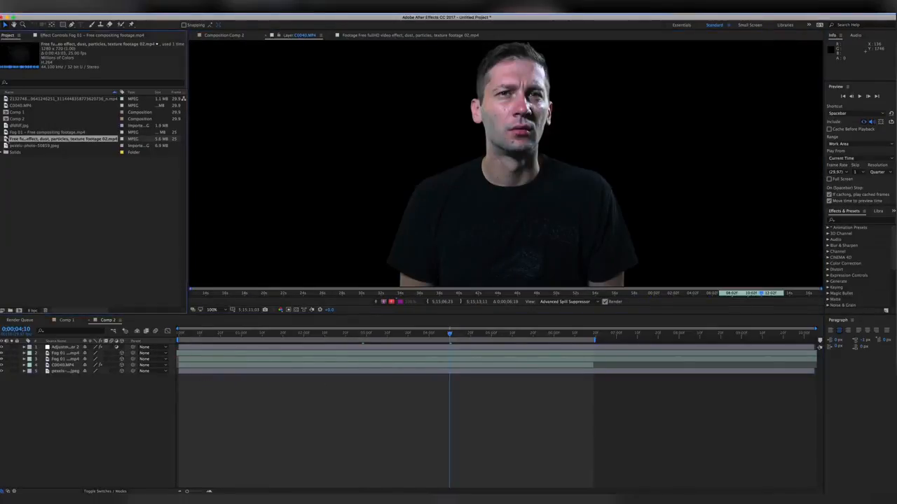
pyautogui.click(568, 302)
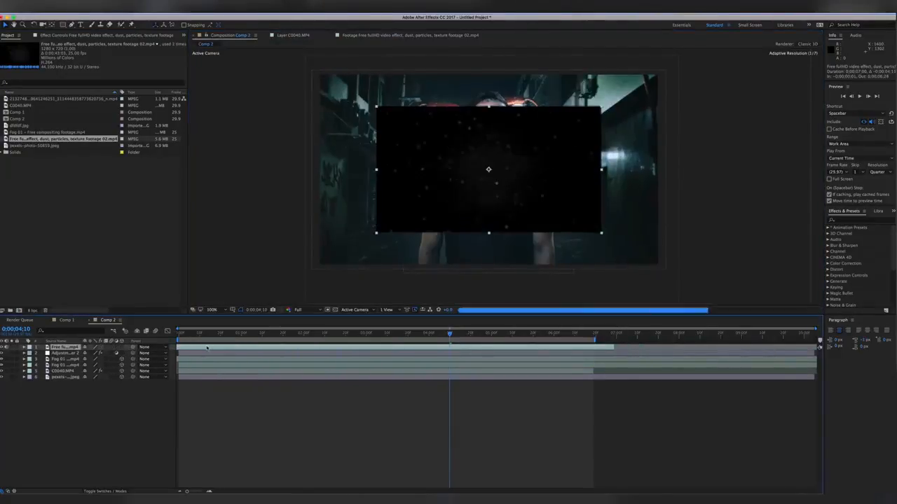
pyautogui.moveTo(601, 232); pyautogui.dragTo(690, 290)
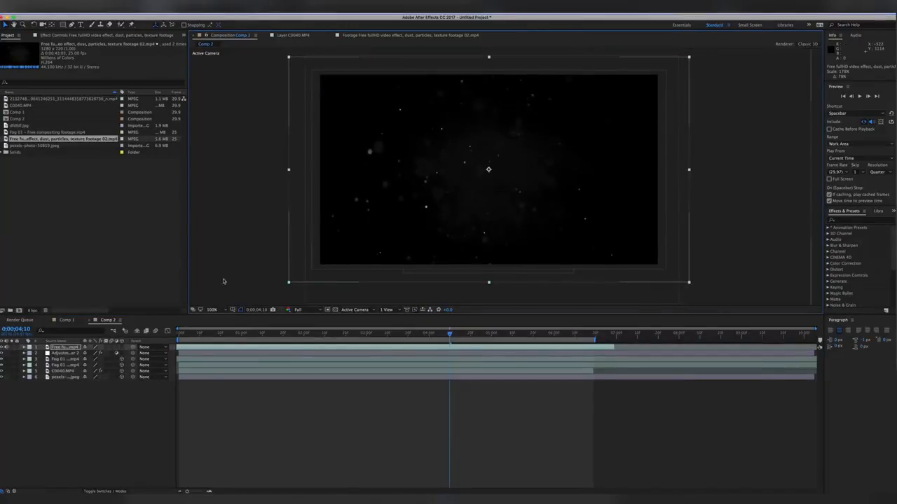
# Step: Make the dust particles layer 3D and place it directly beneath the adjustment layer
pyautogui.click(122, 347)
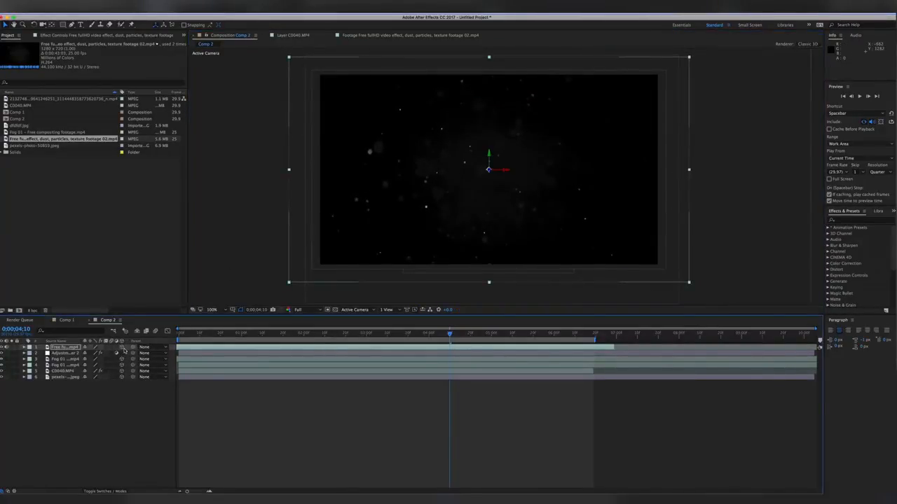
pyautogui.moveTo(68, 353); pyautogui.dragTo(69, 358)
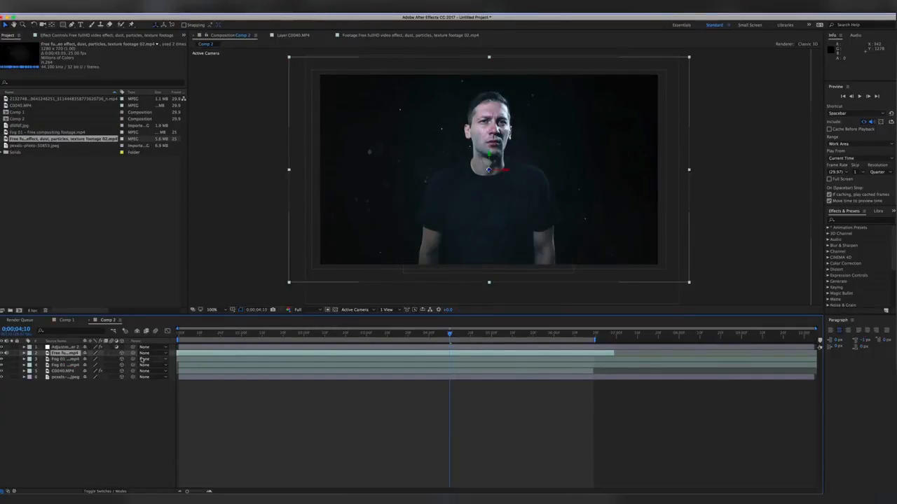
# Step: Set the dust particles layer's blending mode to Lighten
pyautogui.click(105, 491)
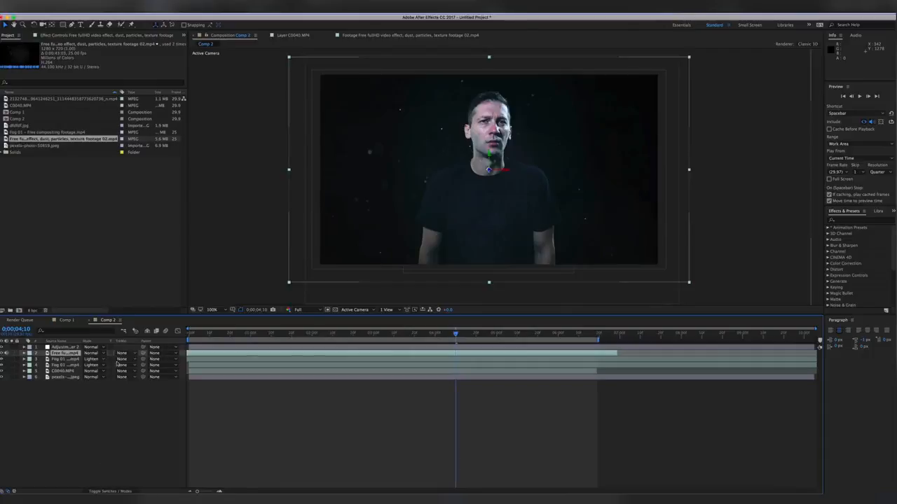
pyautogui.click(95, 353)
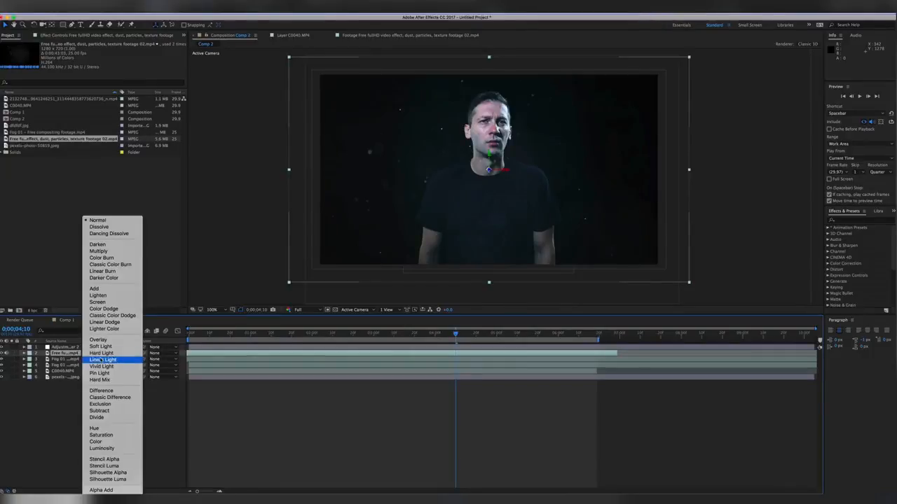
pyautogui.click(97, 295)
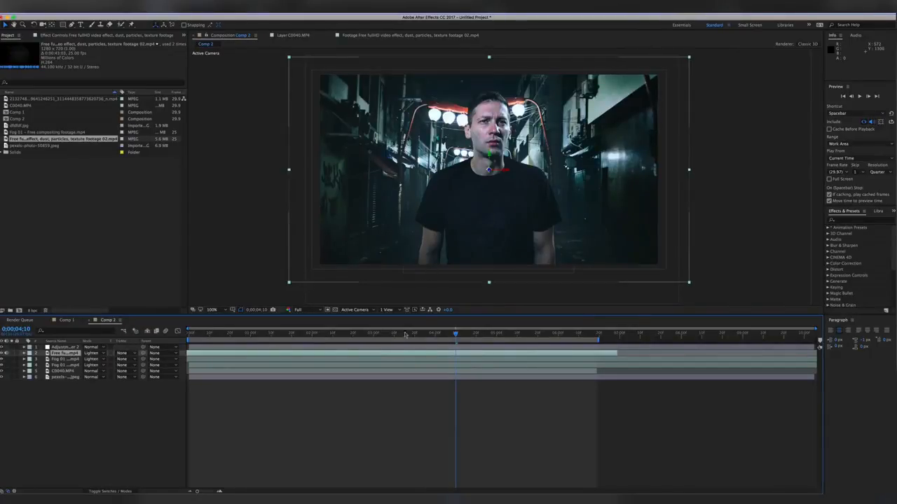
# Step: Slow down the dust particles layer with a Time Stretch factor of 200%, holding its in-point
pyautogui.moveTo(379, 337); pyautogui.dragTo(356, 337)
pyautogui.rightClick(393, 356)
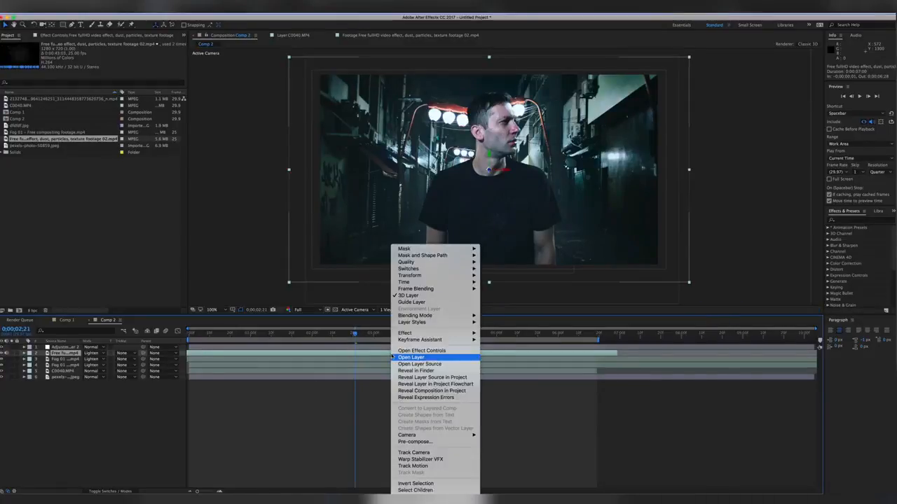
pyautogui.rightClick(365, 355)
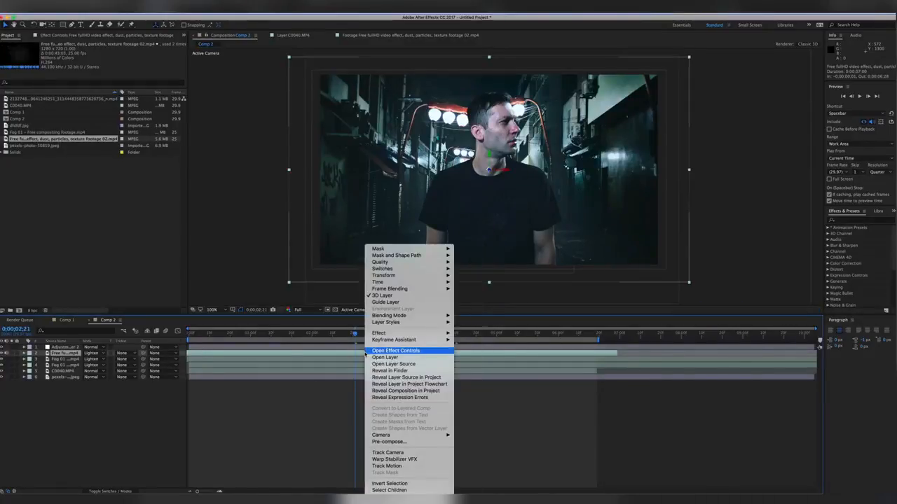
pyautogui.moveTo(382, 283)
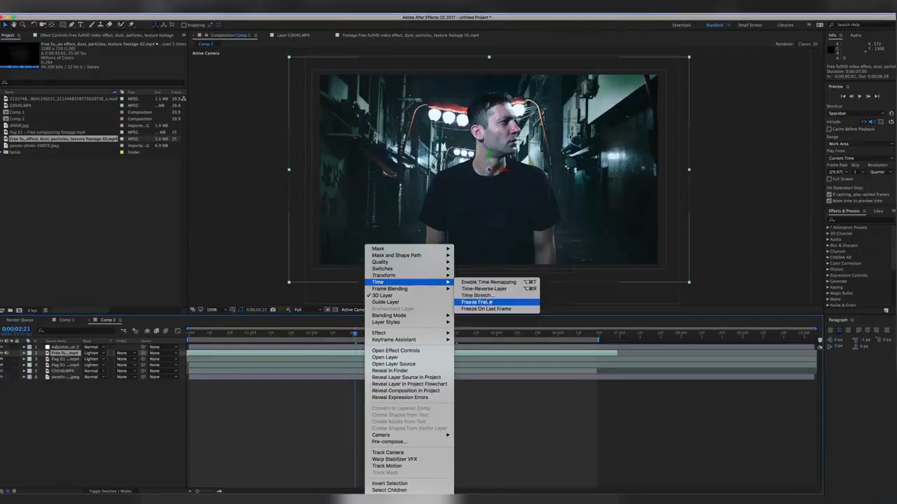
pyautogui.click(488, 296)
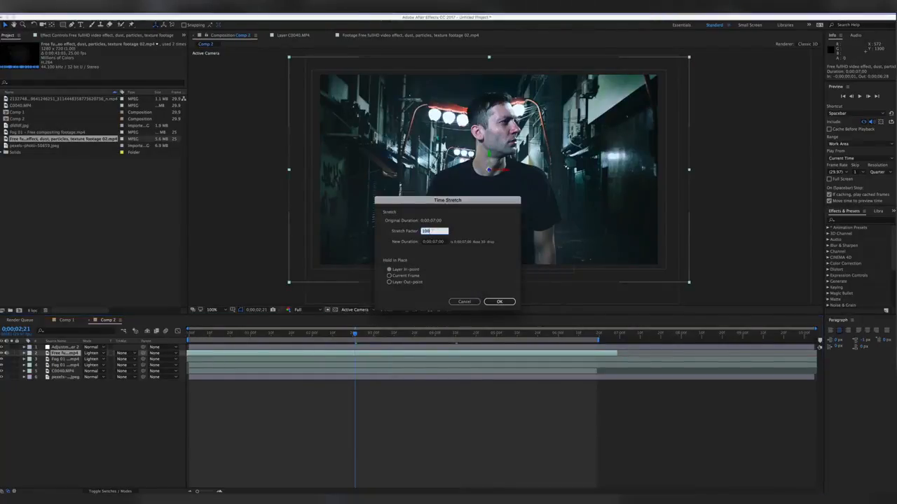
pyautogui.write('2')
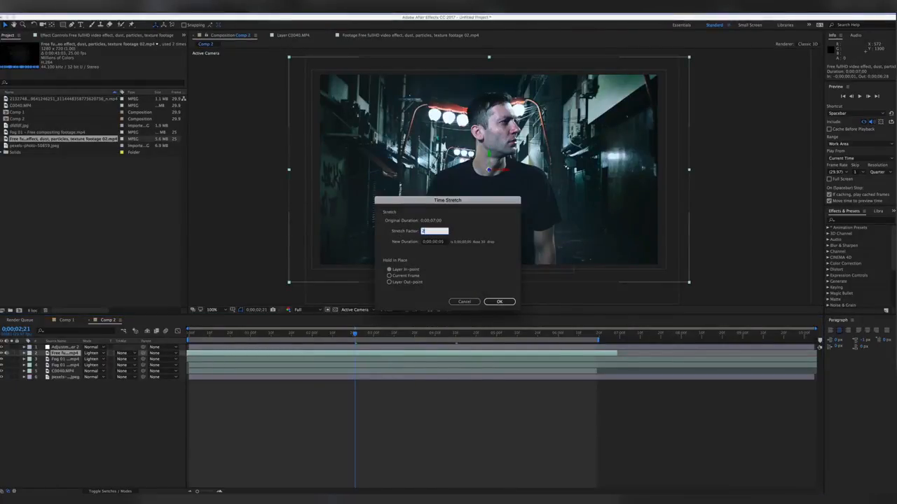
pyautogui.write('00')
pyautogui.click(497, 302)
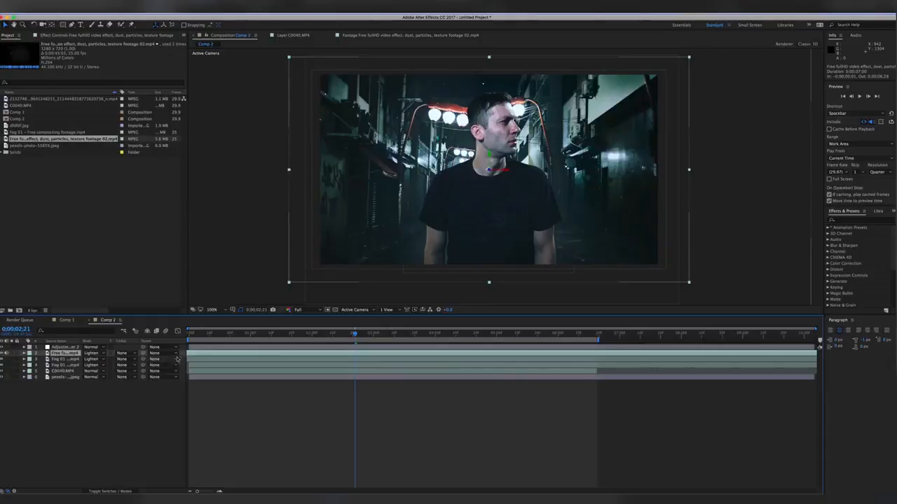
# Step: Scrub to about 0;00;00;29 and enable frame blending for Comp 2
pyautogui.moveTo(191, 339); pyautogui.dragTo(248, 334)
pyautogui.click(215, 334)
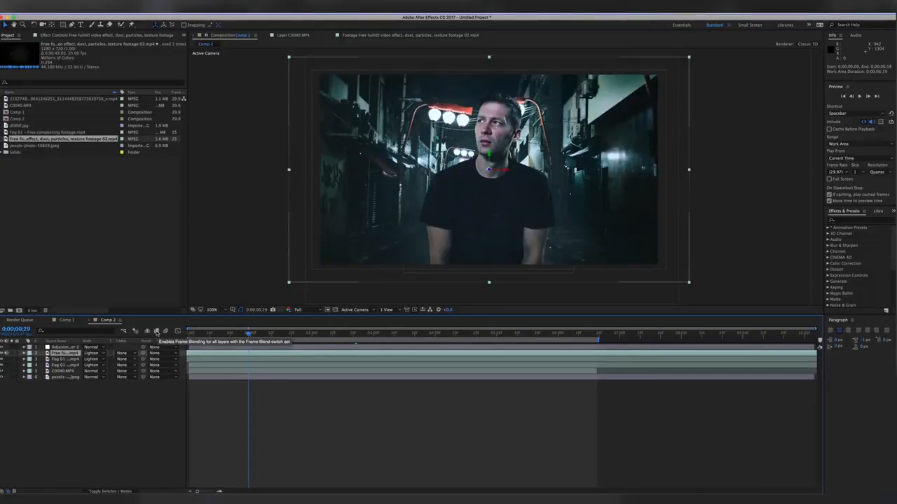
pyautogui.click(157, 331)
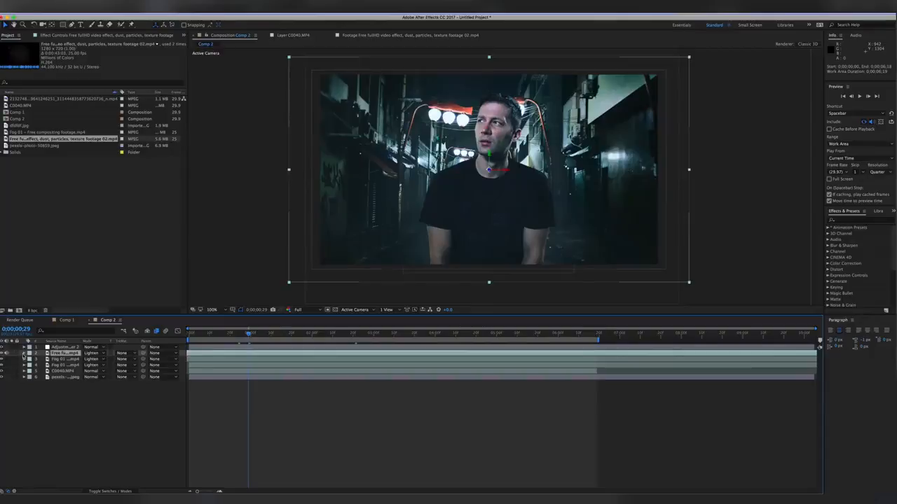
# Step: Expand the dust particles layer's transform properties and lower its opacity to about 58%
pyautogui.click(24, 353)
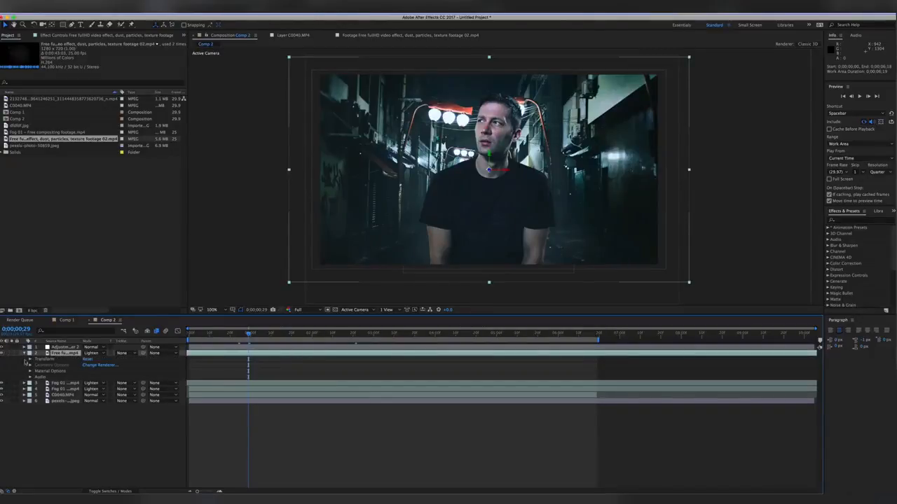
pyautogui.click(30, 359)
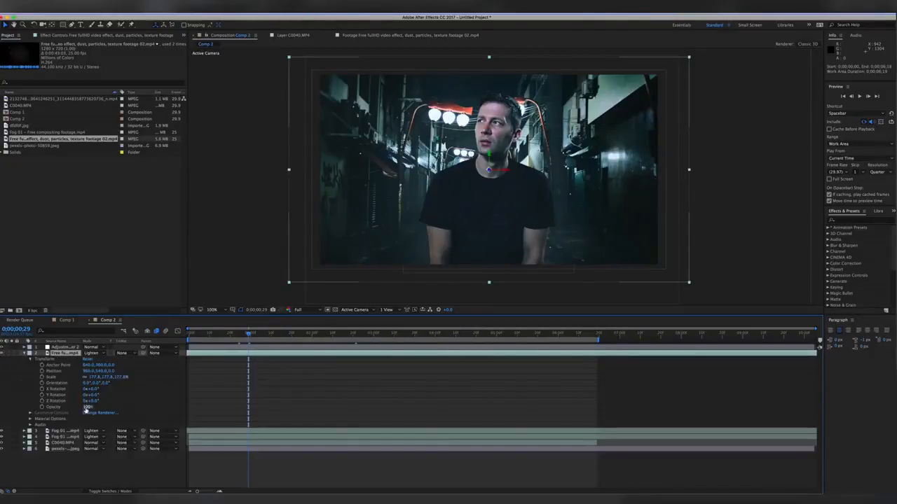
pyautogui.moveTo(87, 407); pyautogui.dragTo(79, 408)
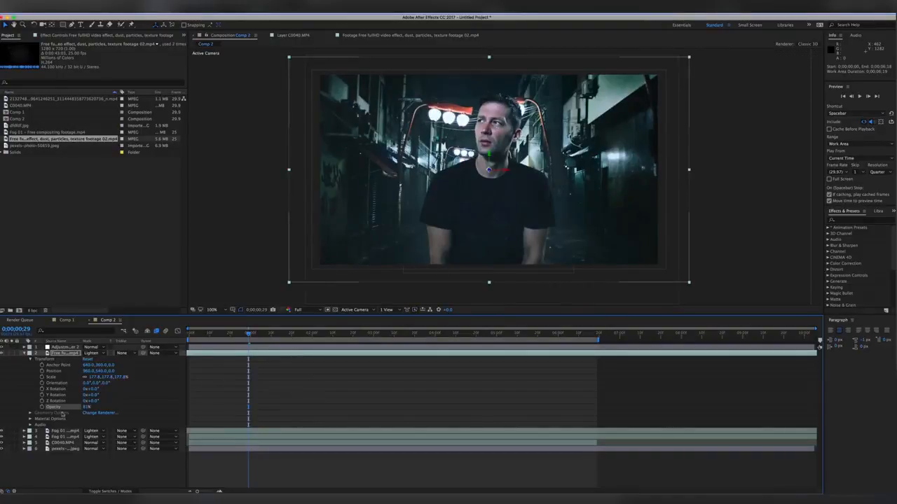
pyautogui.moveTo(85, 407); pyautogui.dragTo(84, 408)
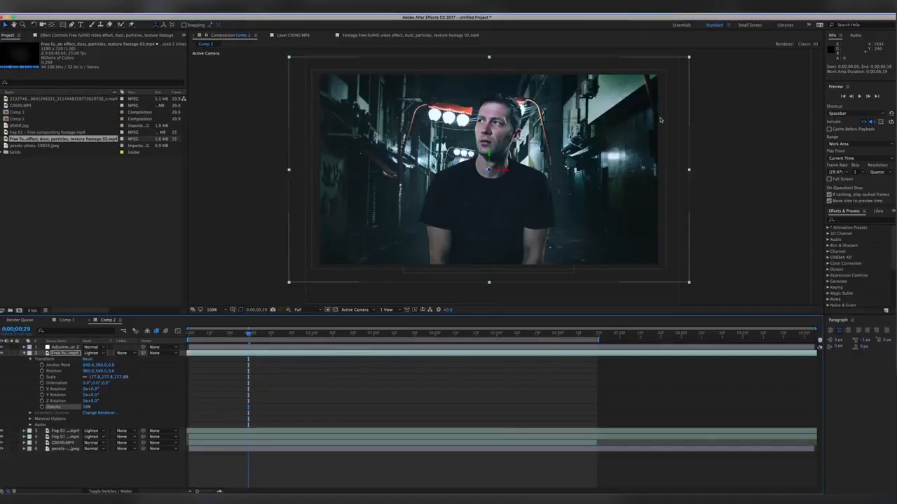
# Step: Play back Comp 2 with the dust particles, and open Comp 1 at about 0;00;00;27 to compare the composite
pyautogui.click(859, 97)
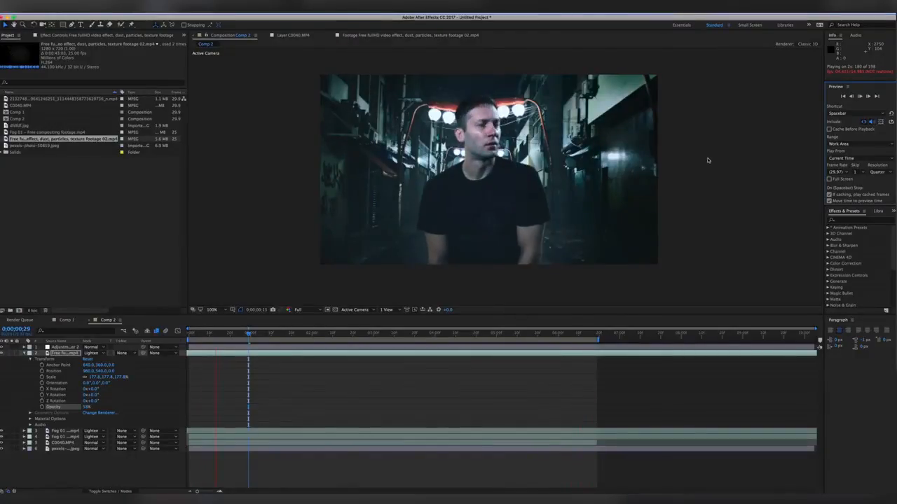
pyautogui.click(67, 320)
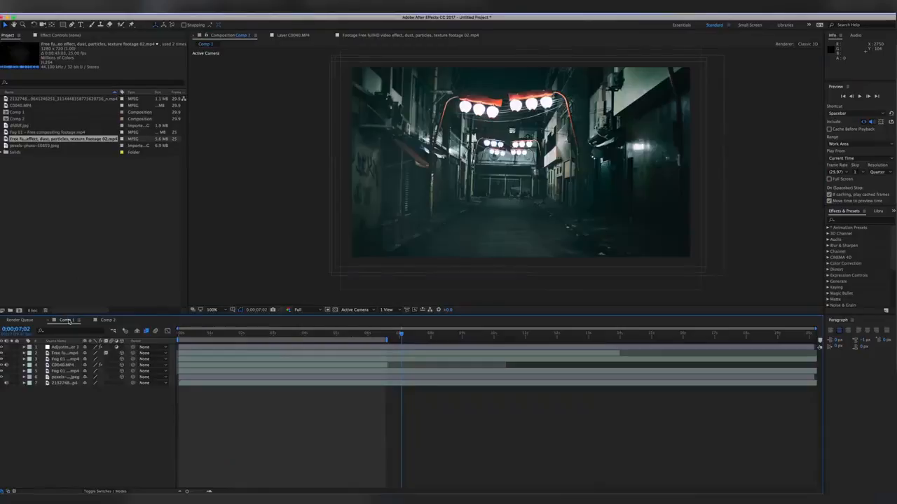
pyautogui.moveTo(249, 335); pyautogui.dragTo(207, 335)
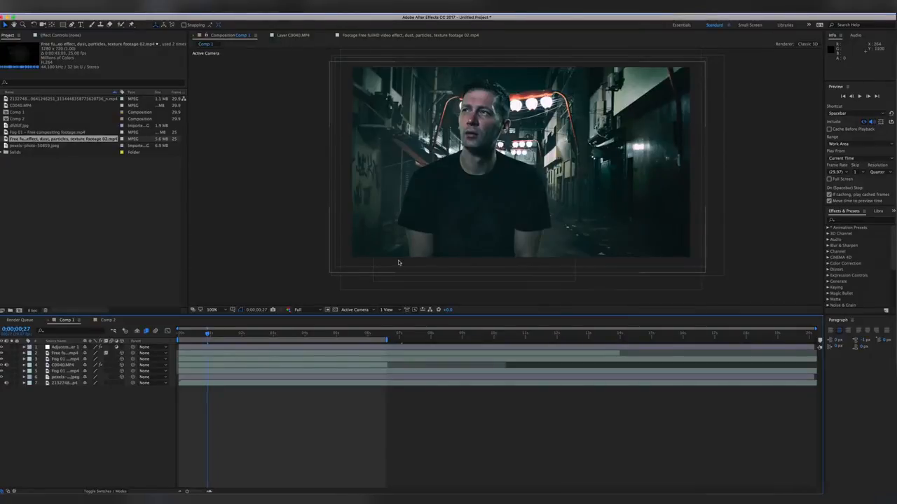
pyautogui.scroll(1, 494, 184)
pyautogui.scroll(-1, 493, 184)
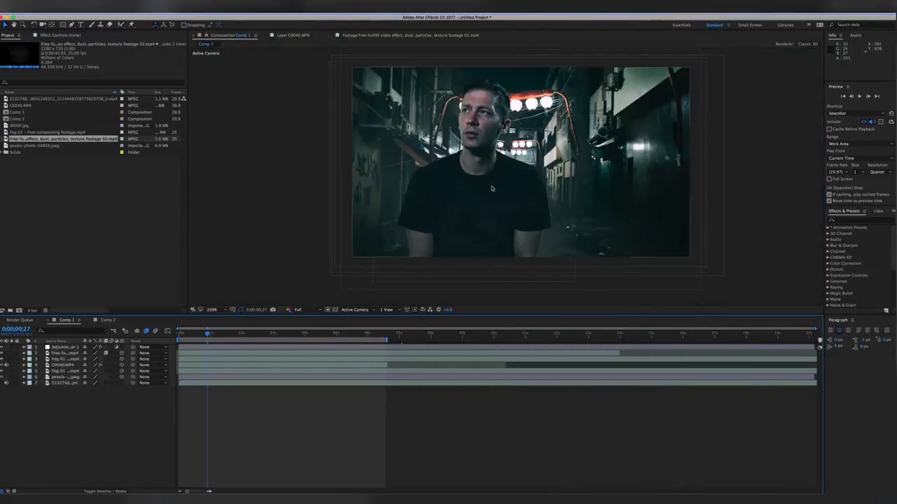